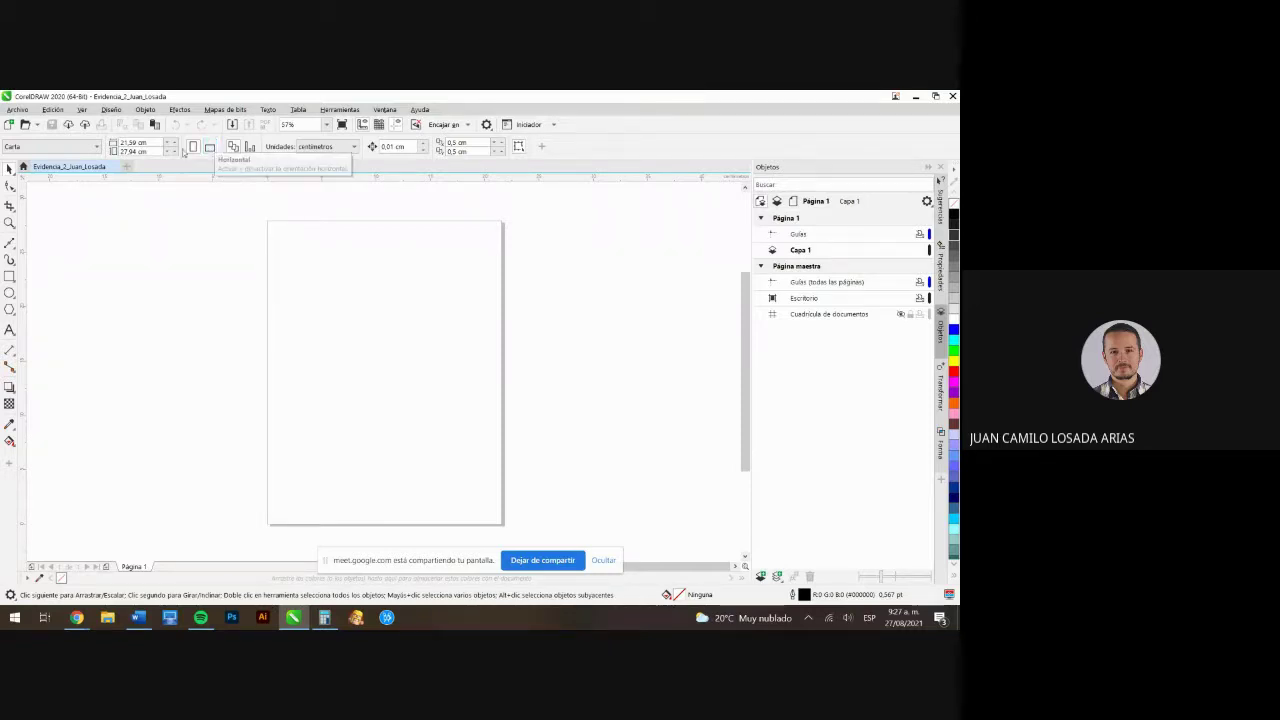
# Set the letter-size page to landscape orientation
pyautogui.click(210, 147)
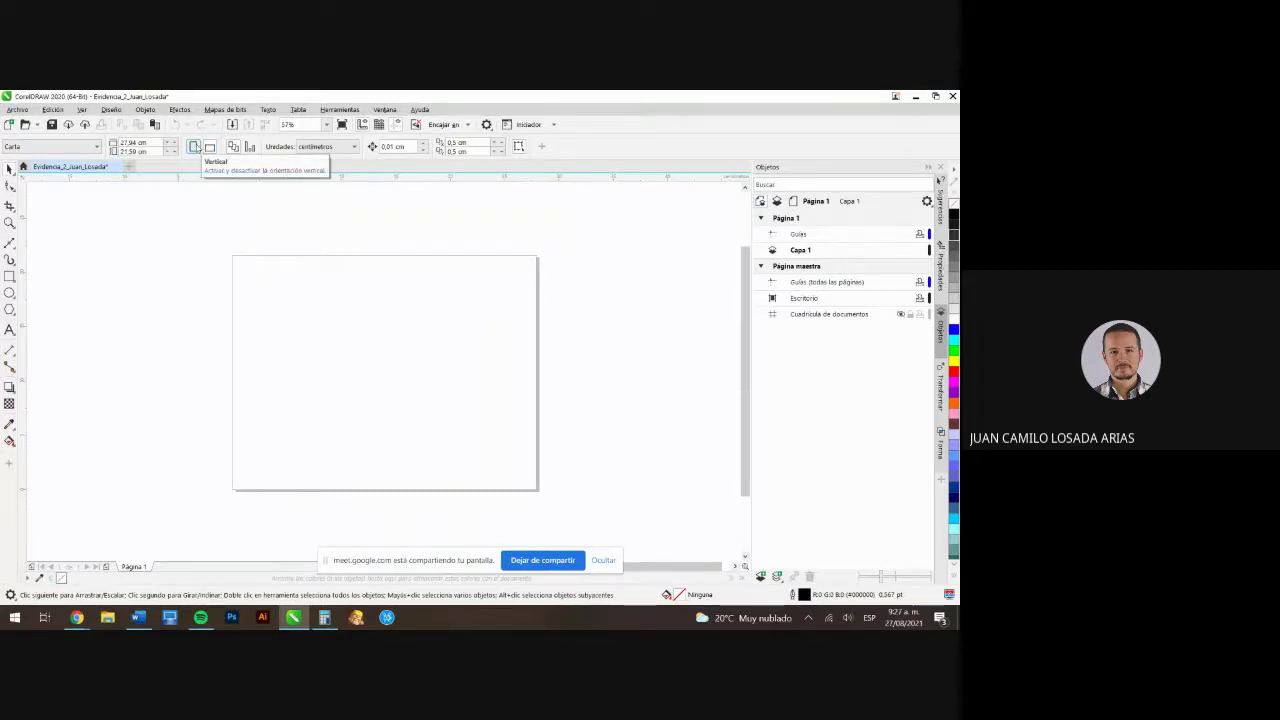
pyautogui.click(195, 147)
pyautogui.click(210, 147)
pyautogui.click(194, 147)
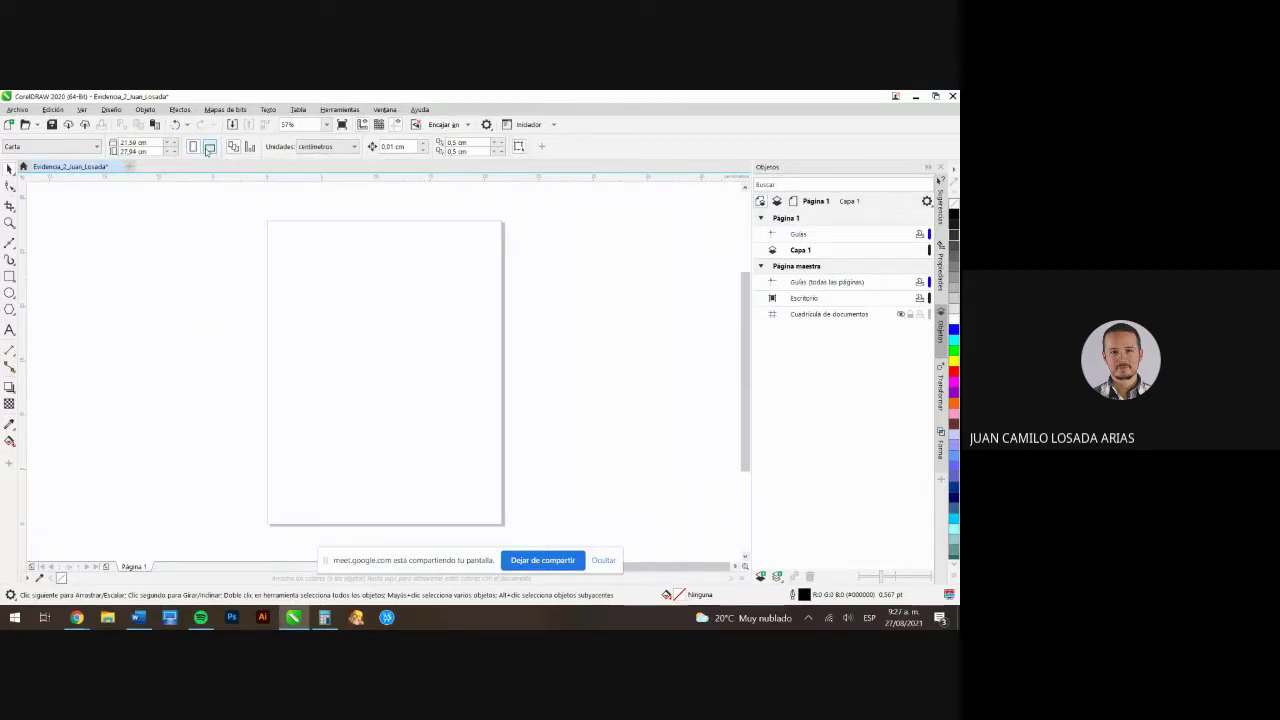
pyautogui.click(210, 147)
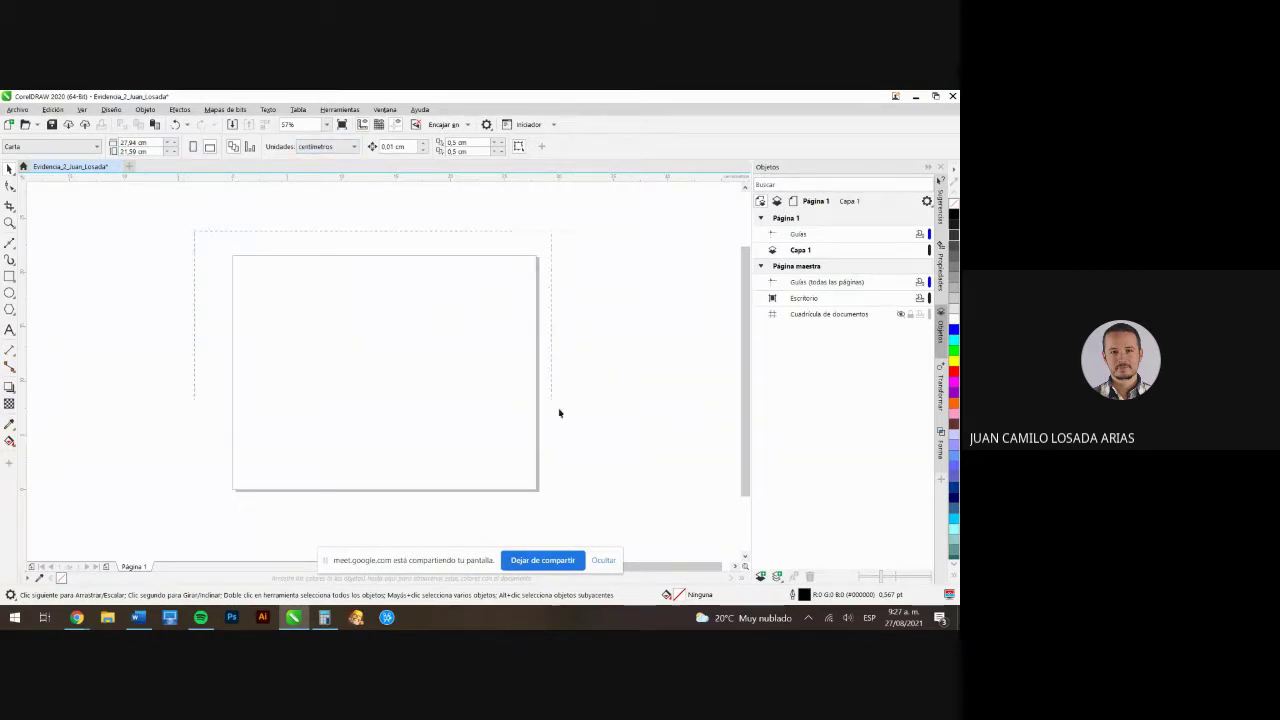
pyautogui.moveTo(178, 216); pyautogui.dragTo(652, 512)
# Switch to Chrome and review the calendar proposal's content requirements in GuiaRAP2.pdf, highlighting the "sin textos, ni color" item, and return to CorelDRAW
pyautogui.click(76, 617)
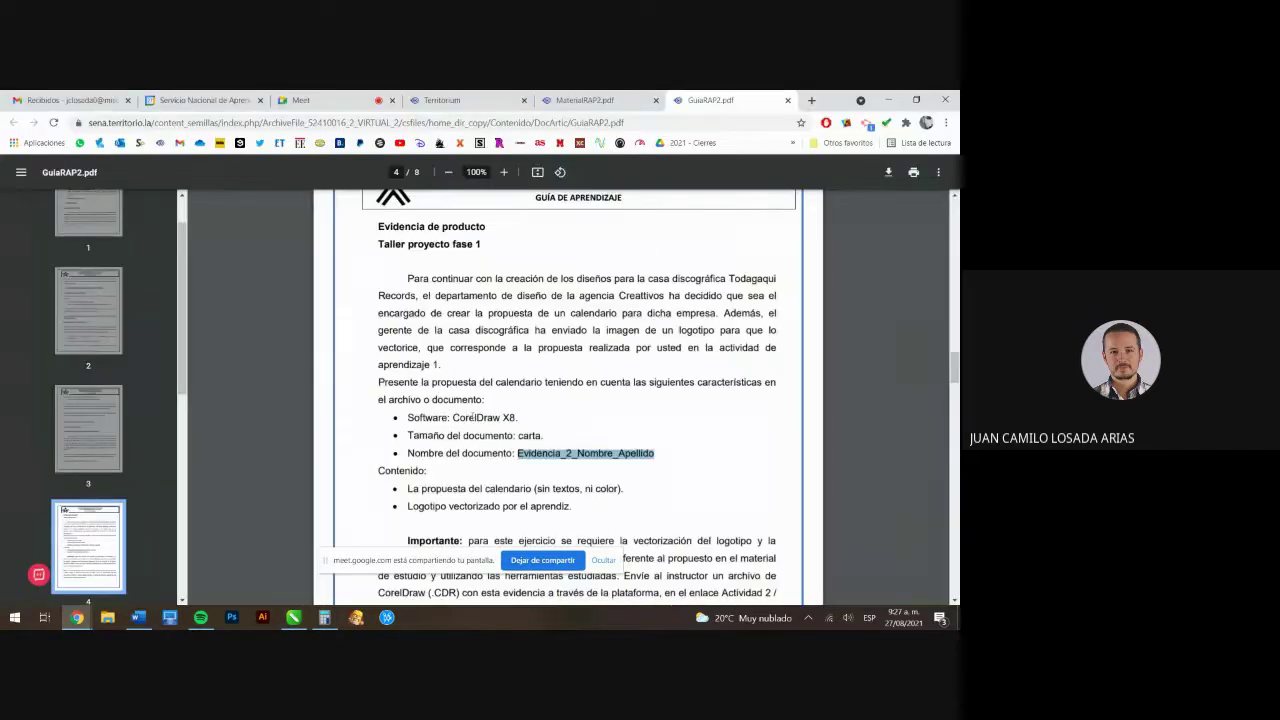
pyautogui.scroll(-2, 472, 416)
pyautogui.moveTo(406, 363); pyautogui.dragTo(632, 363)
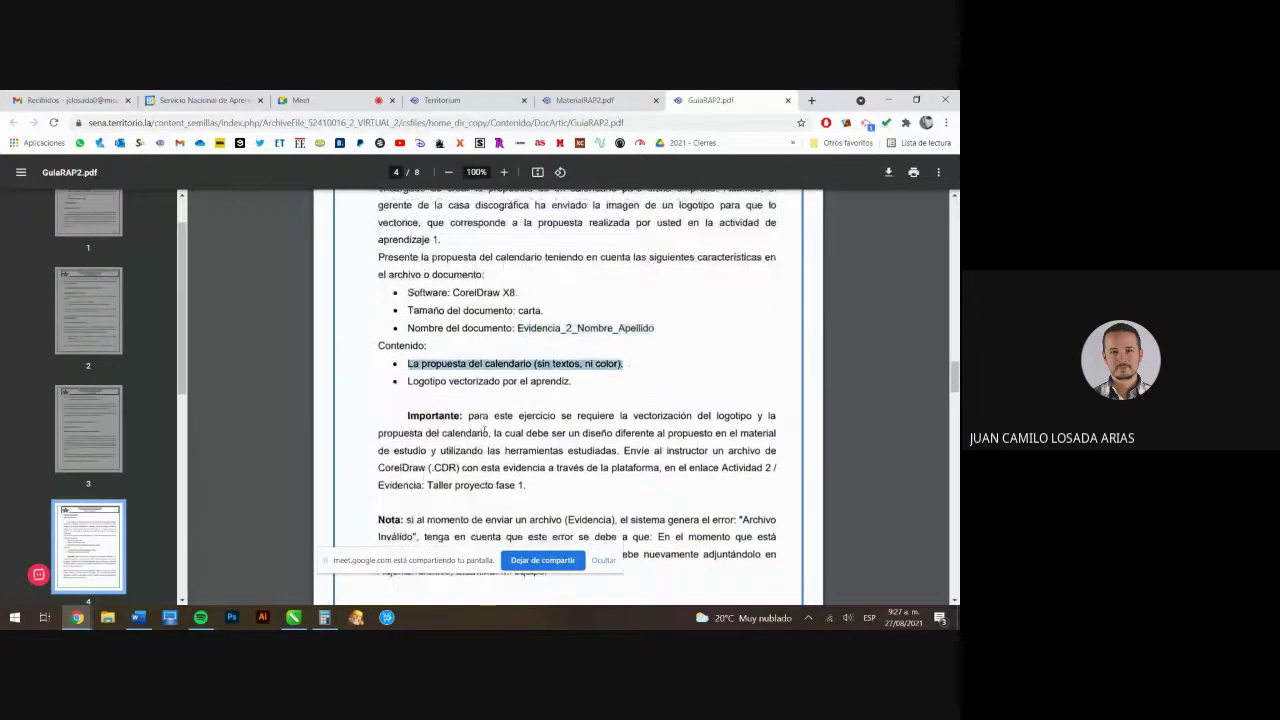
pyautogui.click(293, 617)
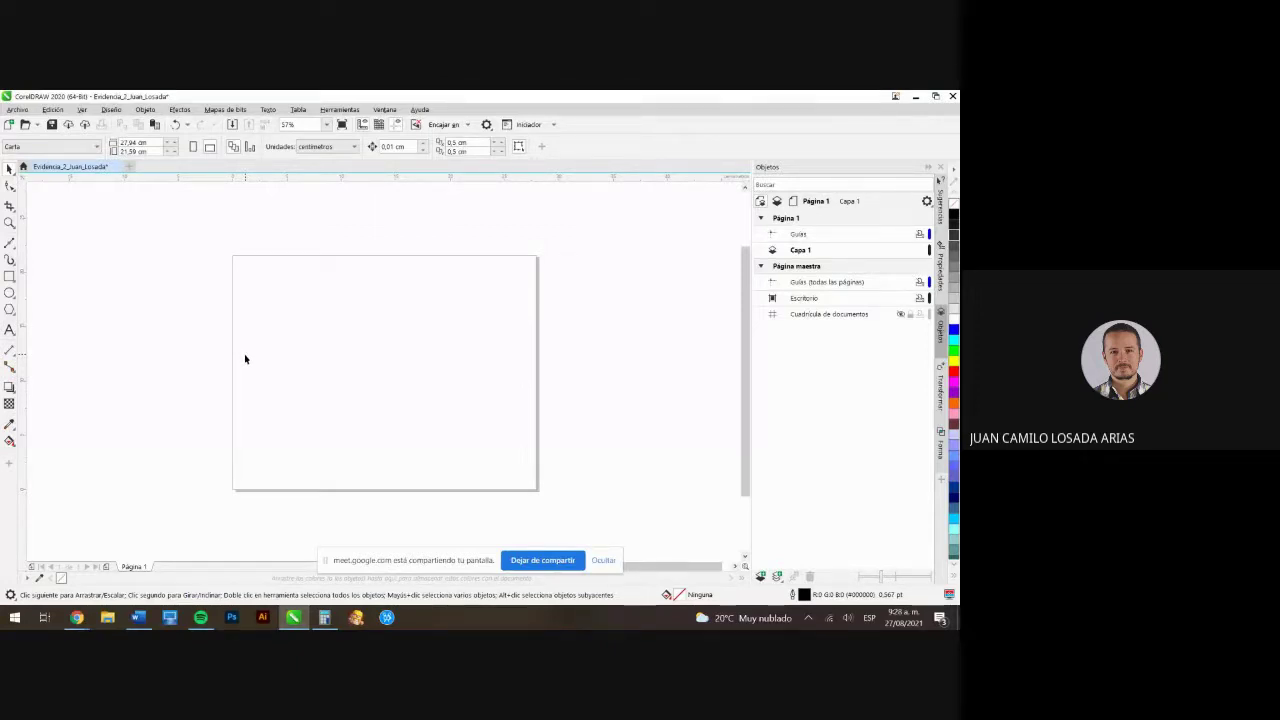
# Draw a rectangle about 12.3 by 21.6 cm covering the right part of the page and fill it with red
pyautogui.click(9, 277)
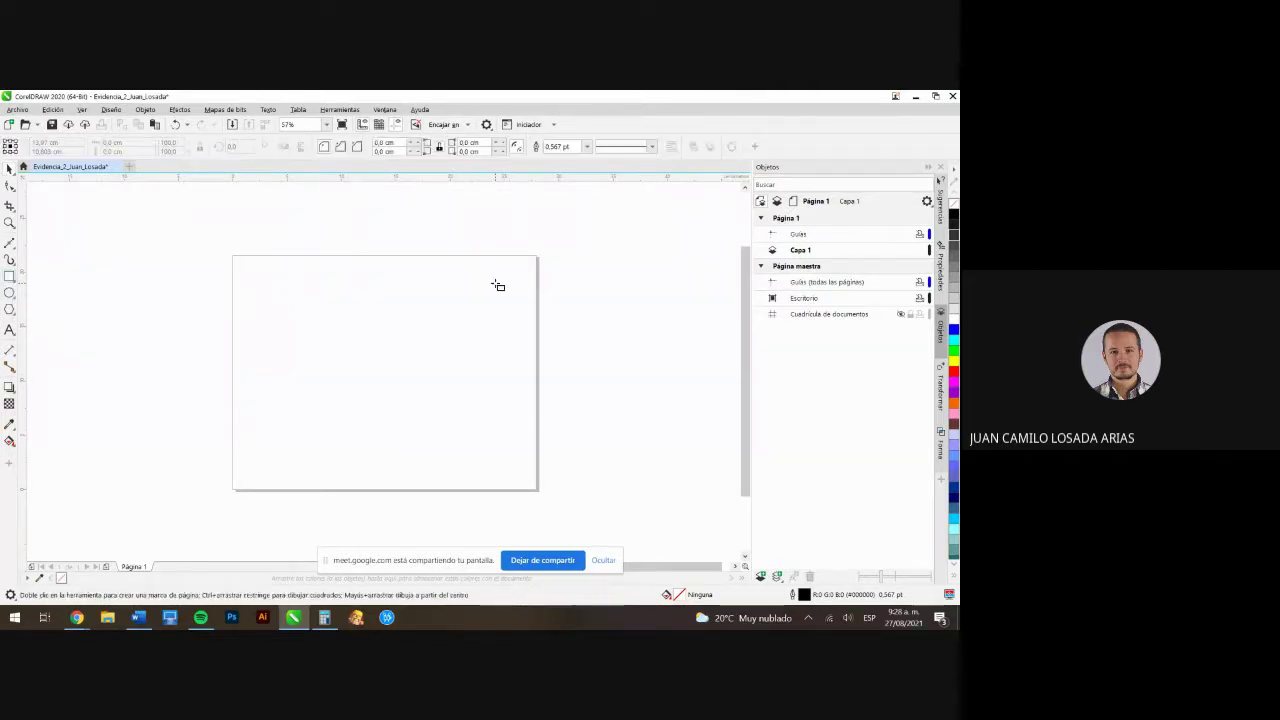
pyautogui.moveTo(401, 256); pyautogui.dragTo(540, 493)
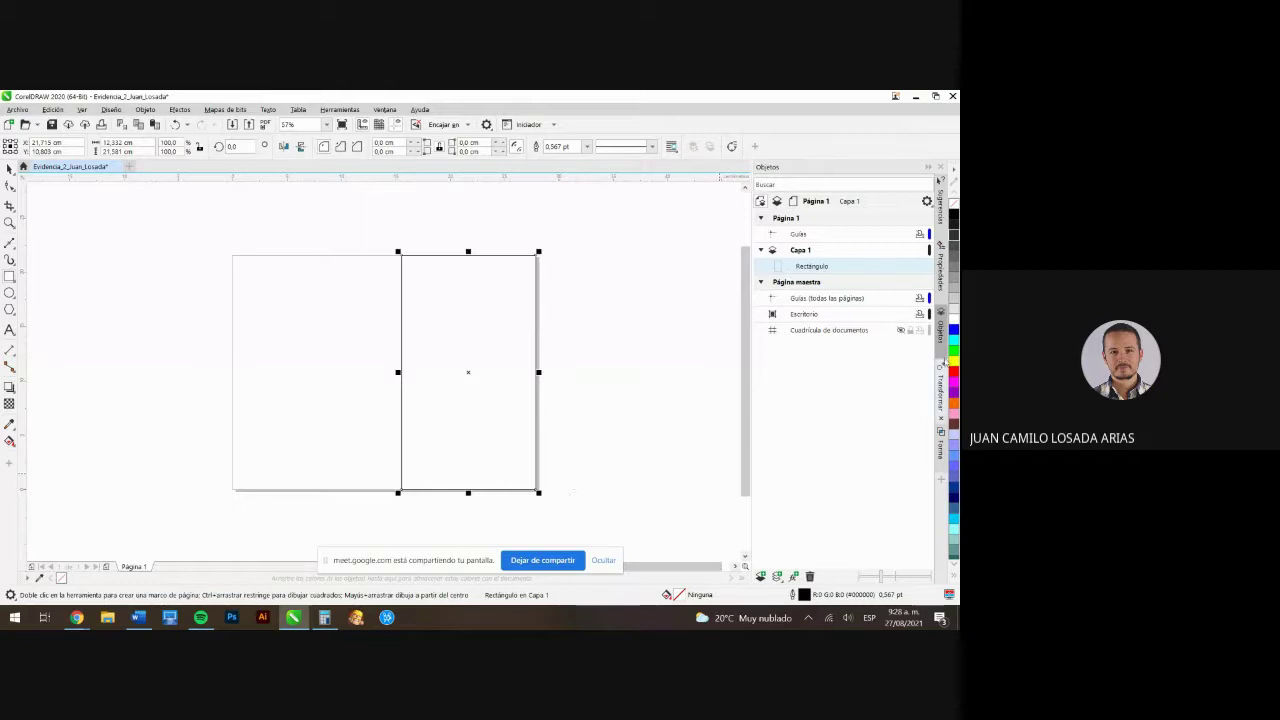
pyautogui.click(953, 262)
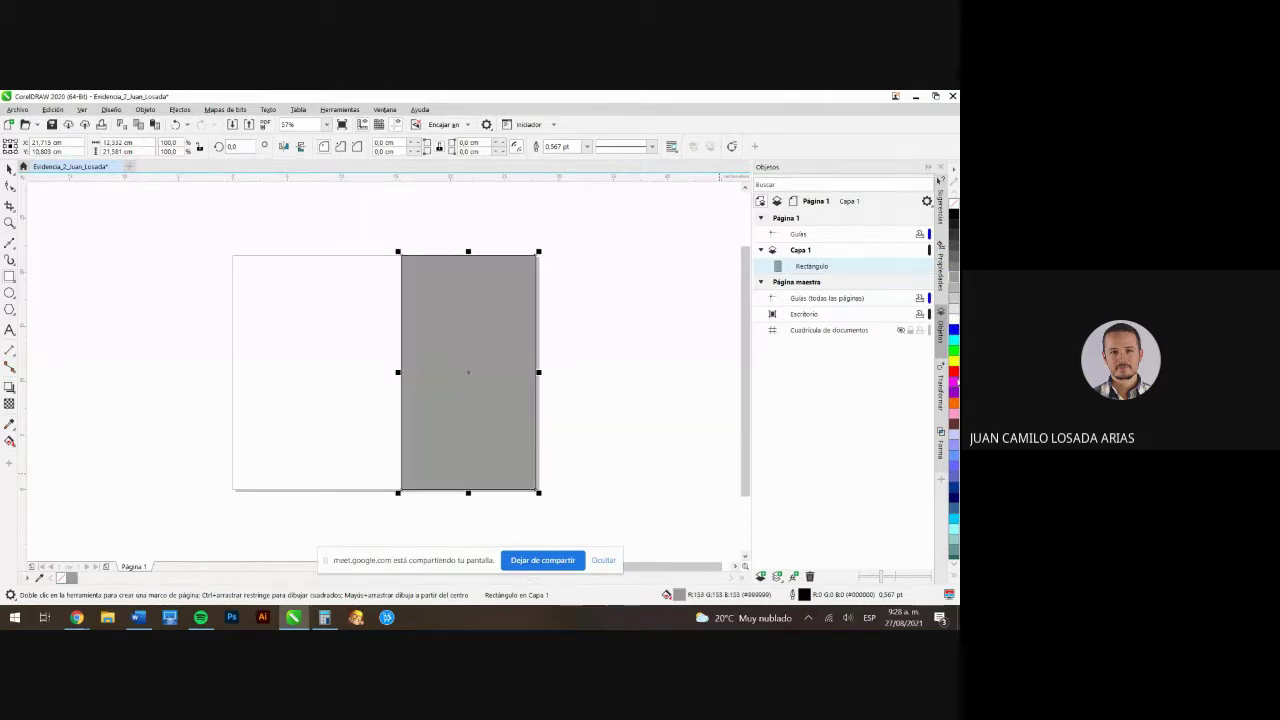
pyautogui.click(953, 371)
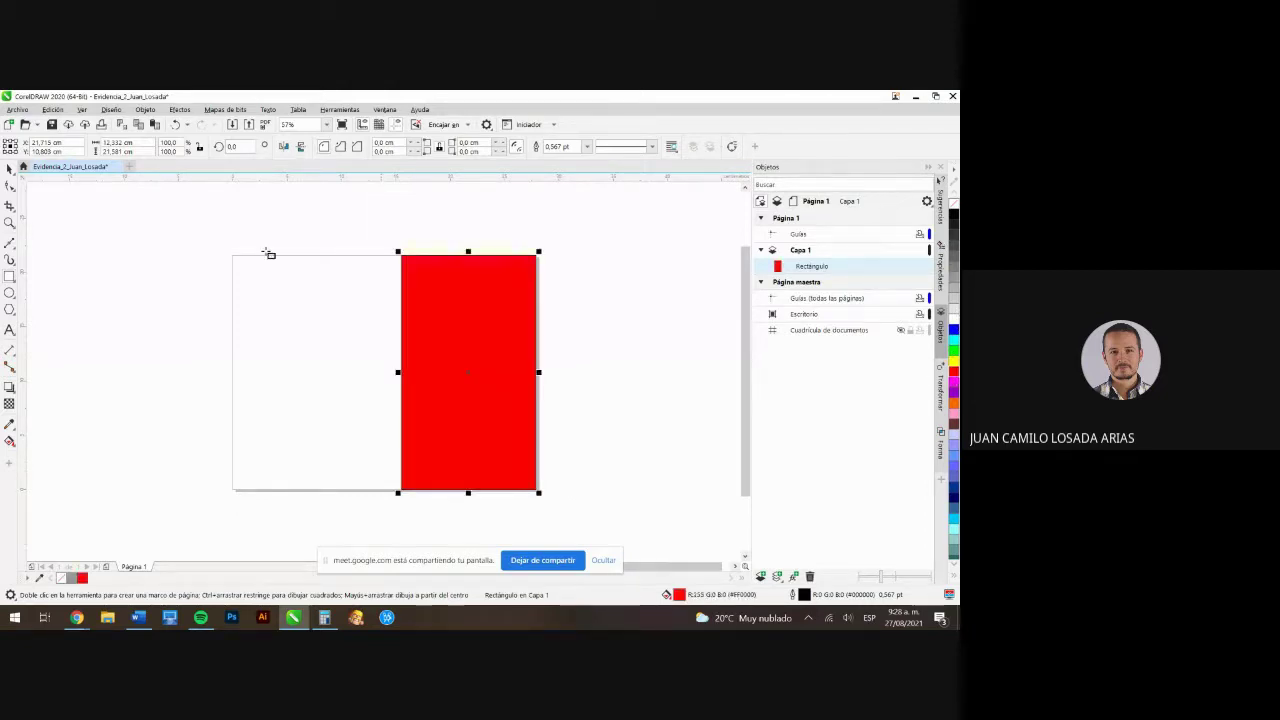
pyautogui.click(160, 225)
pyautogui.scroll(3, 444, 337)
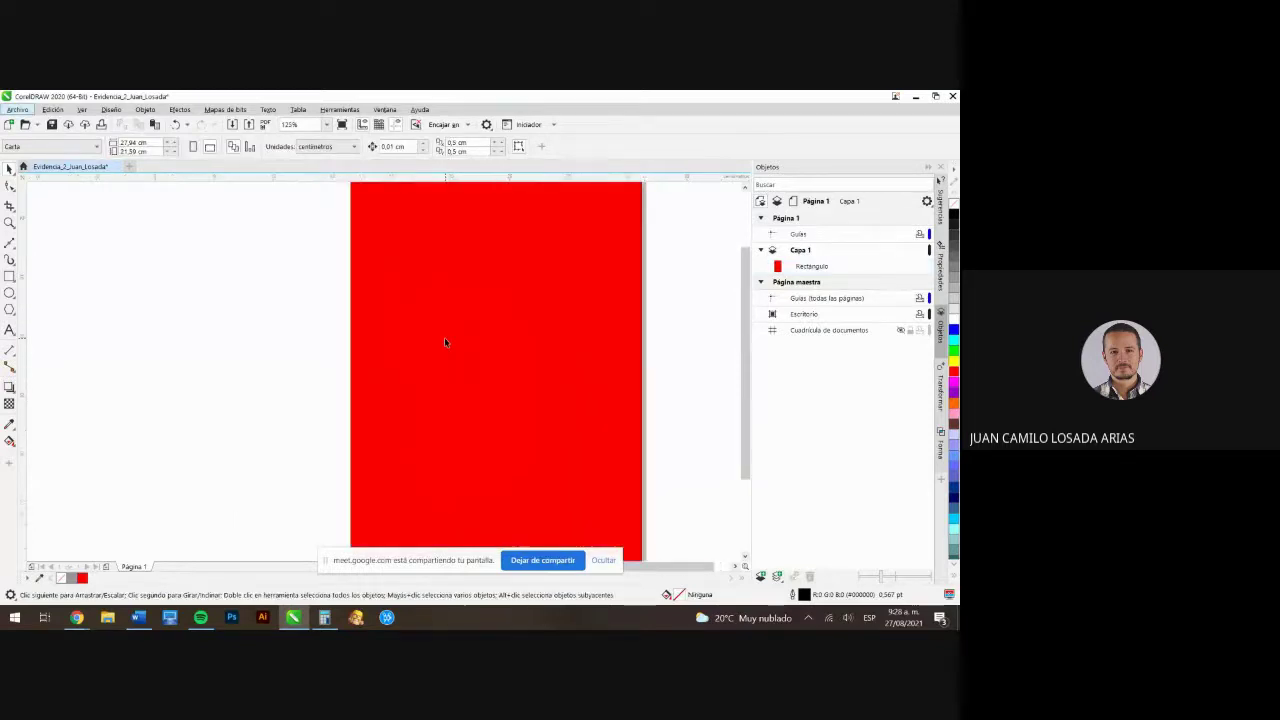
pyautogui.scroll(-3, 444, 337)
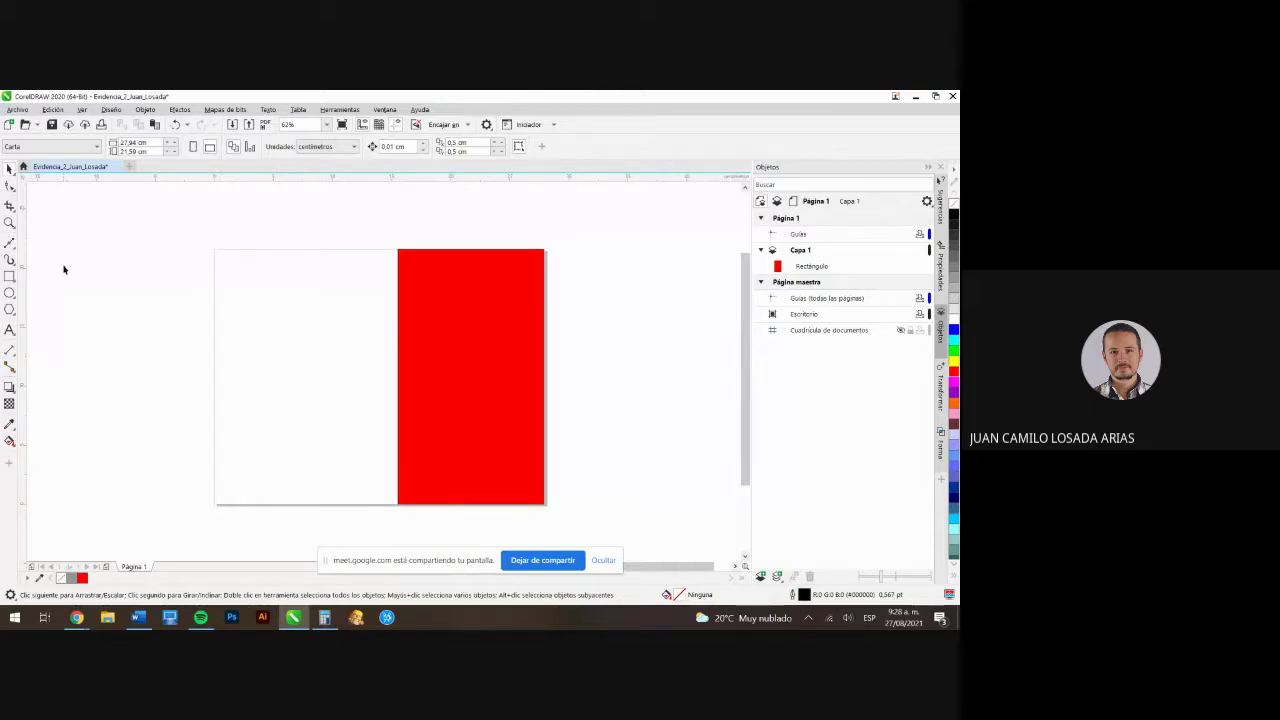
pyautogui.click(385, 110)
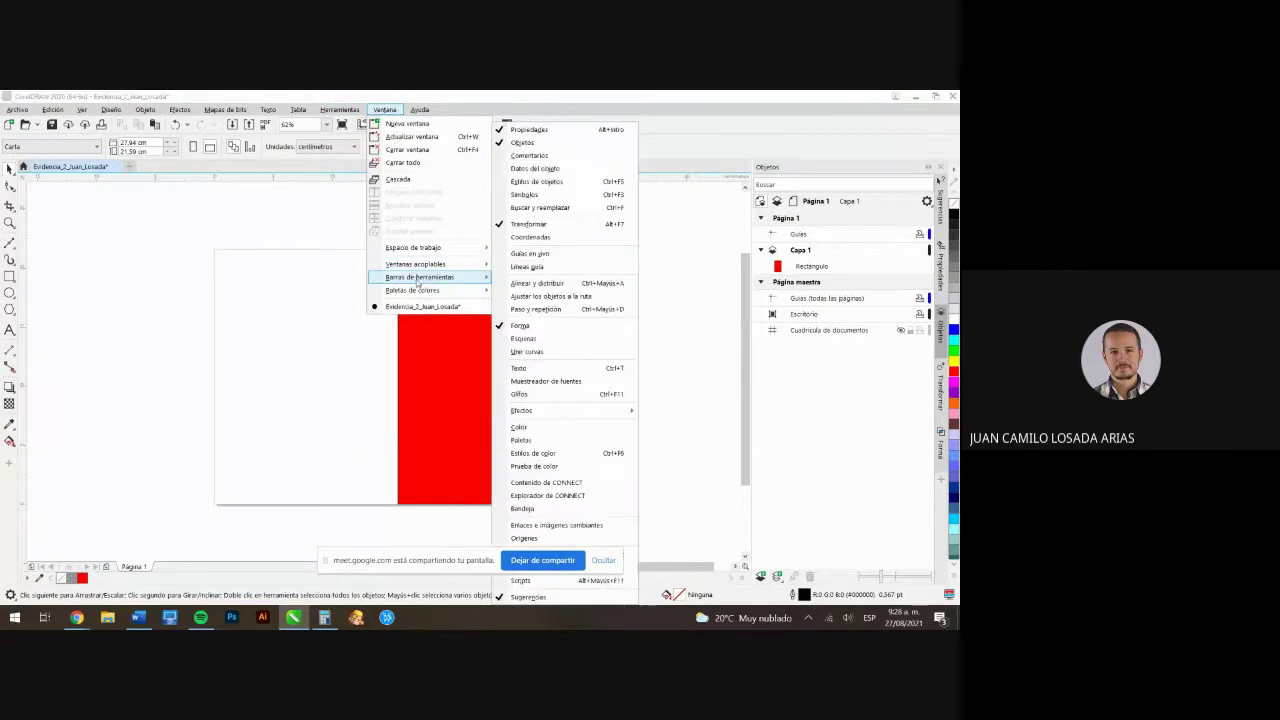
pyautogui.moveTo(418, 280)
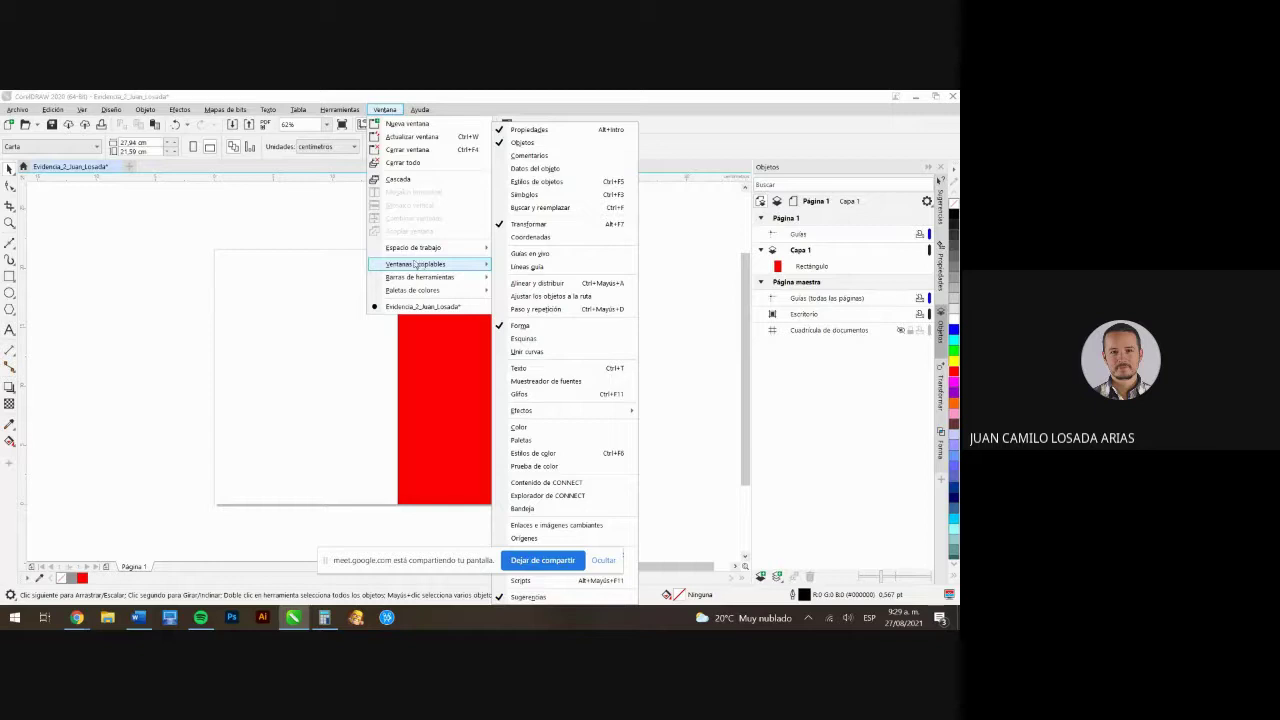
pyautogui.click(251, 209)
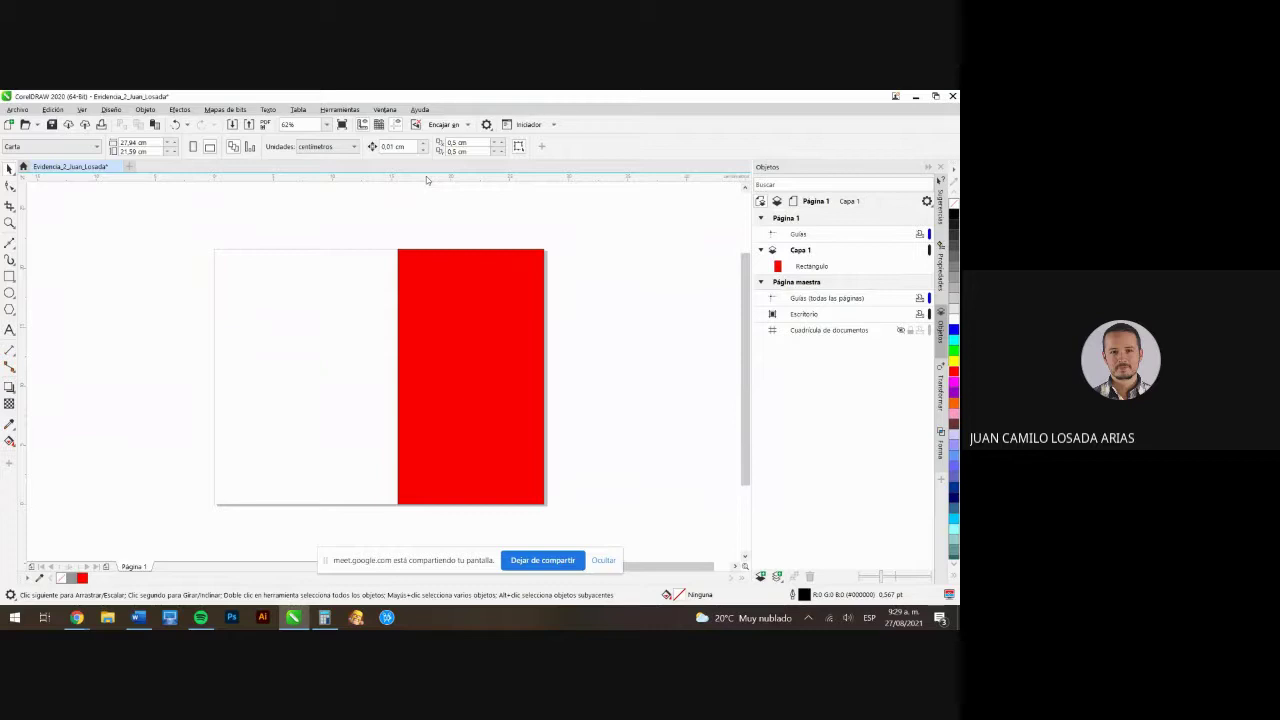
# Place a horizontal guideline on the page's upper edge and a vertical guideline on its left edge
pyautogui.moveTo(426, 179); pyautogui.dragTo(430, 251)
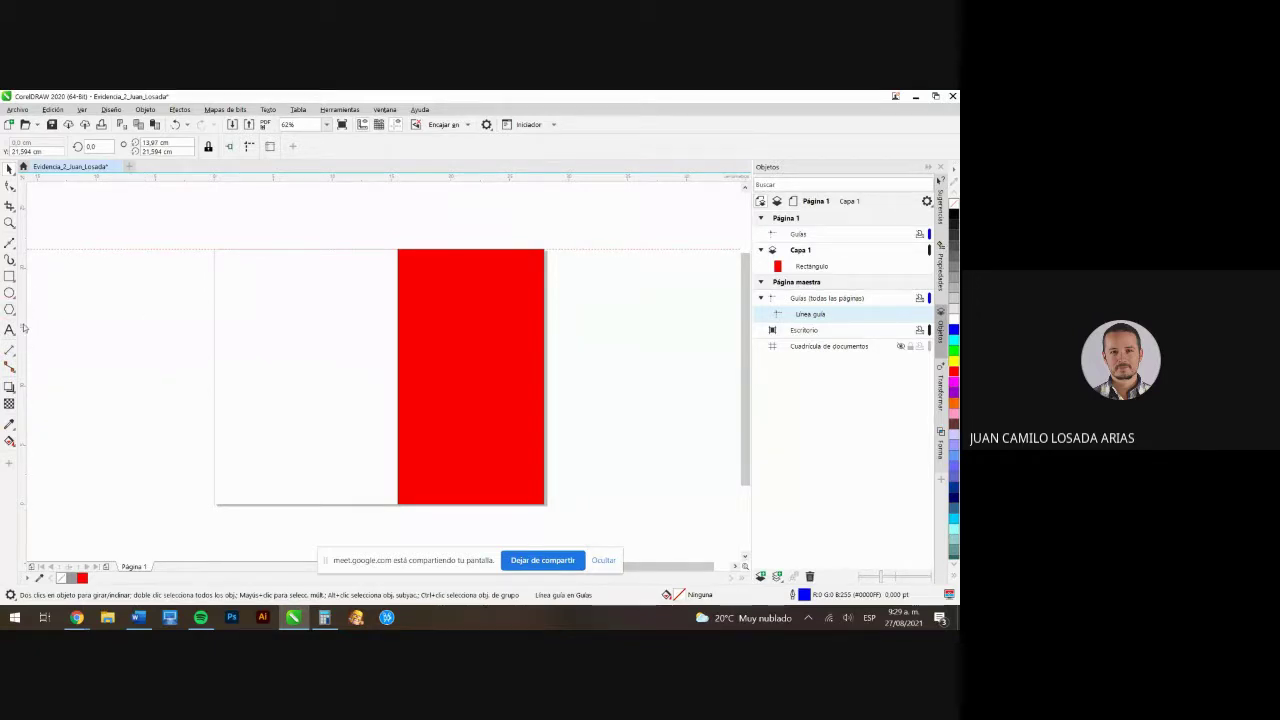
pyautogui.moveTo(25, 345); pyautogui.dragTo(214, 345)
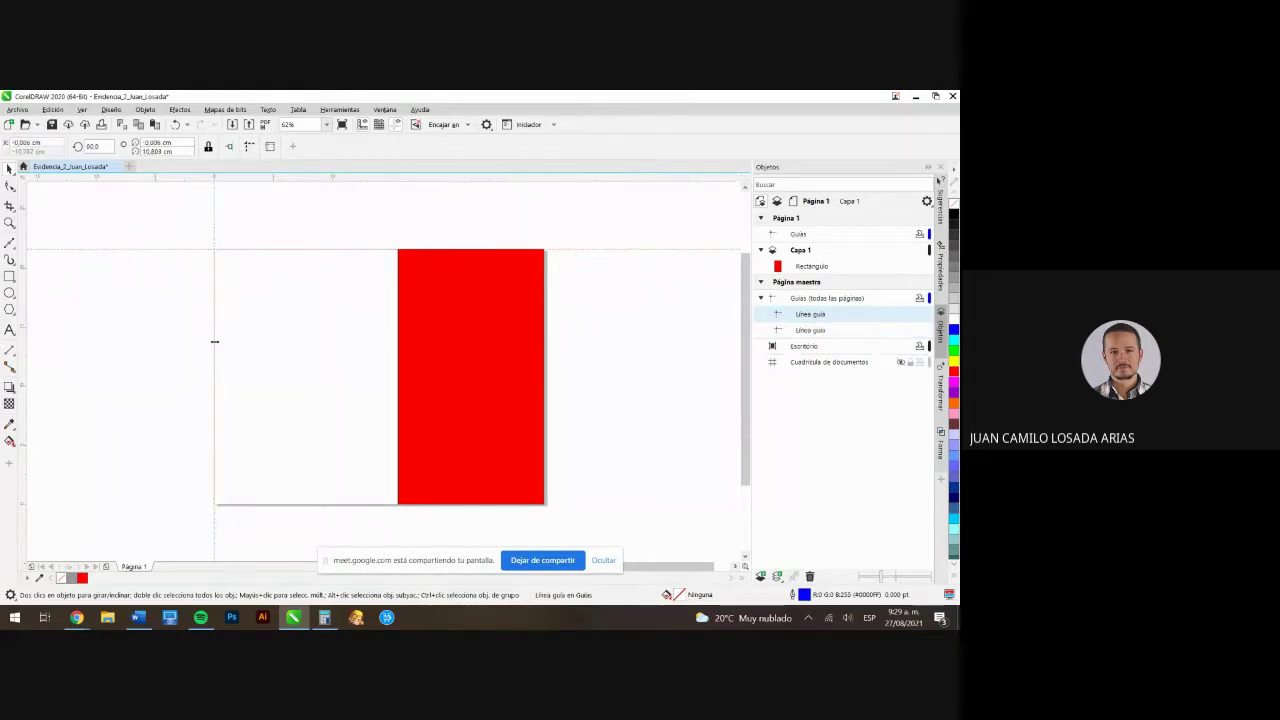
# Try moving the vertical guideline into the page, then delete it and undo the deletion
pyautogui.moveTo(214, 226); pyautogui.dragTo(292, 231)
pyautogui.moveTo(216, 242); pyautogui.dragTo(380, 309)
pyautogui.click(215, 241)
pyautogui.hotkey('ctrl', 'z')
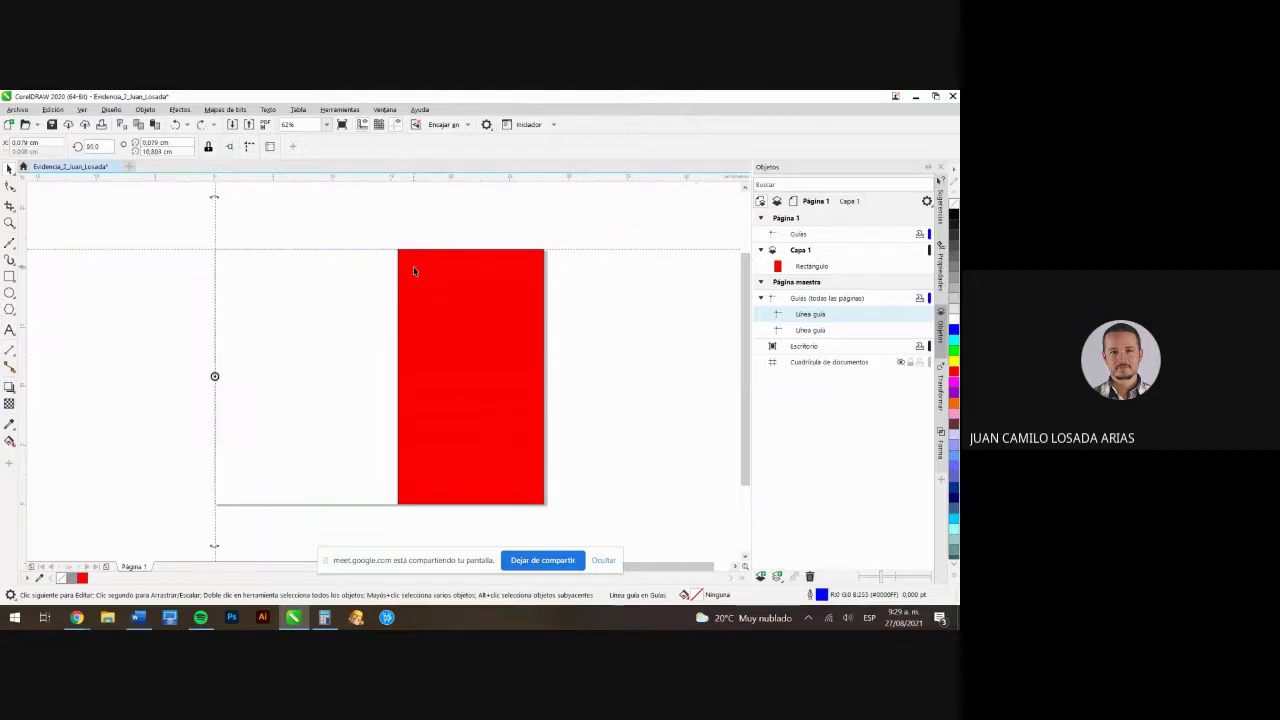
pyautogui.click(328, 239)
pyautogui.click(215, 199)
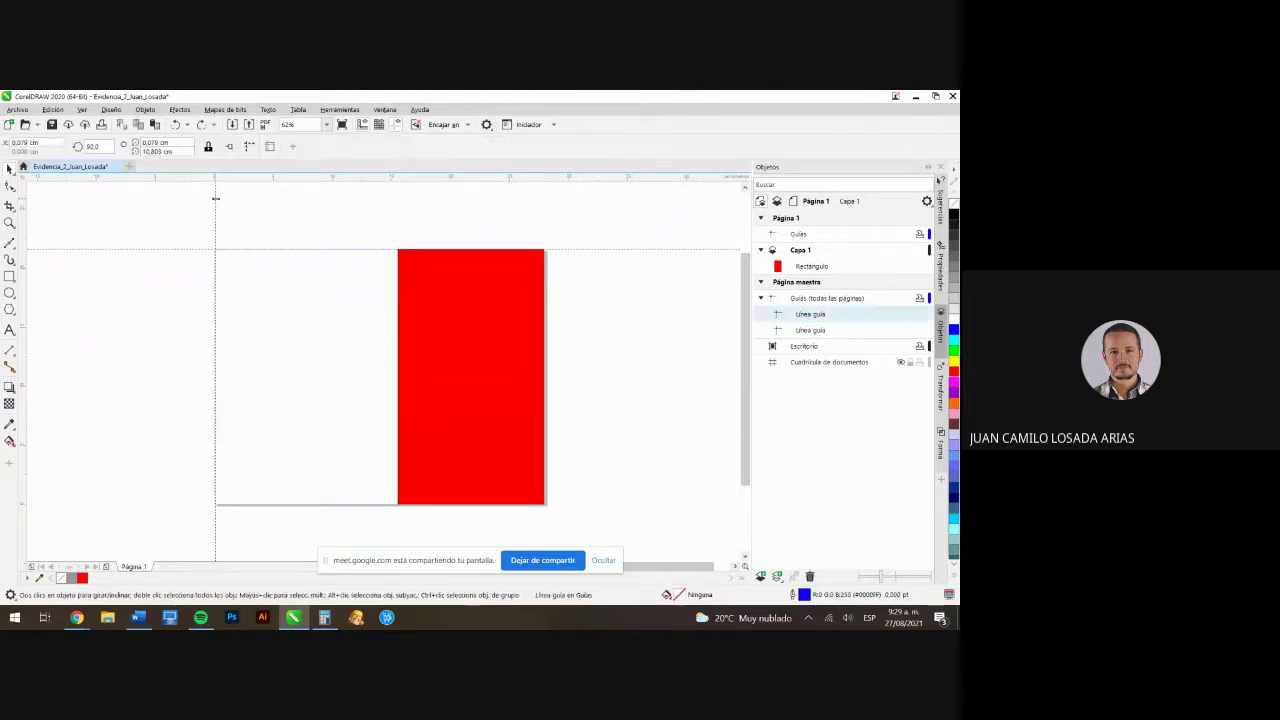
pyautogui.press('Delete')
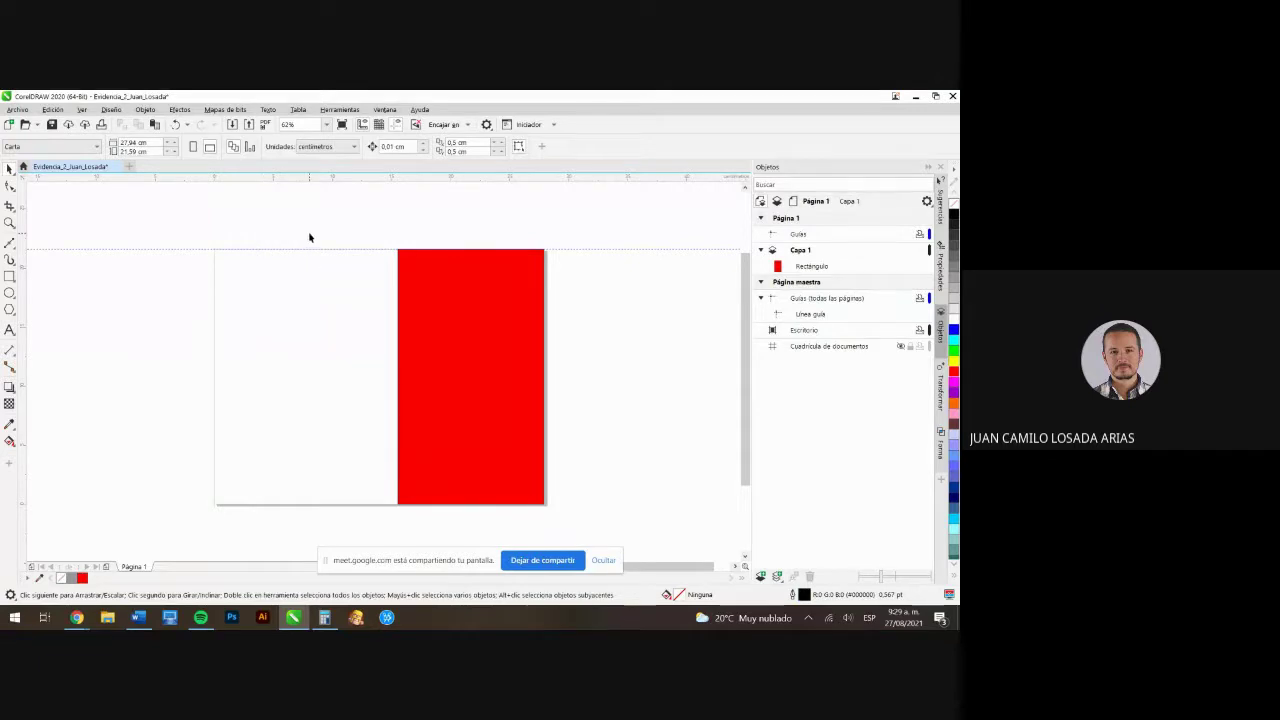
pyautogui.hotkey('ctrl', 'z')
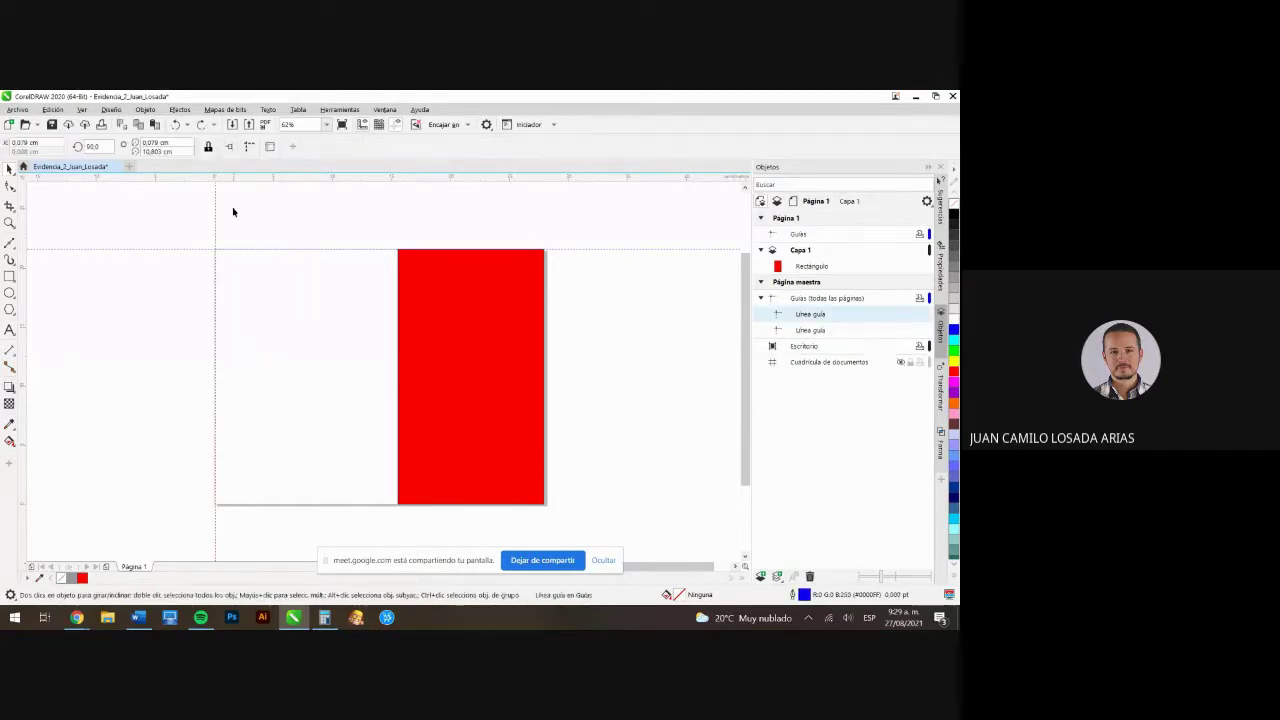
# Realign the vertical guideline with the page's left edge
pyautogui.moveTo(217, 201); pyautogui.dragTo(212, 203)
pyautogui.click(251, 230)
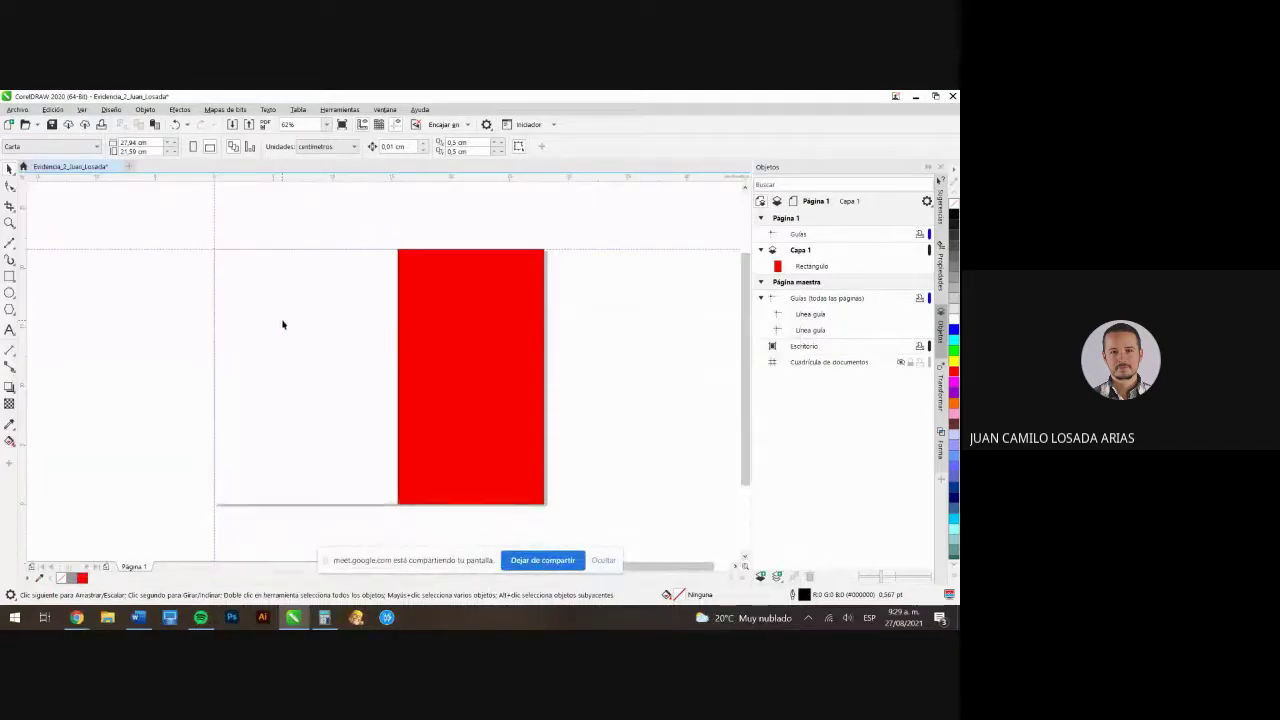
# Add two horizontal guidelines across the page and two vertical ones, at about 4.7 cm and on the red rectangle's left edge
pyautogui.moveTo(367, 179); pyautogui.dragTo(390, 312)
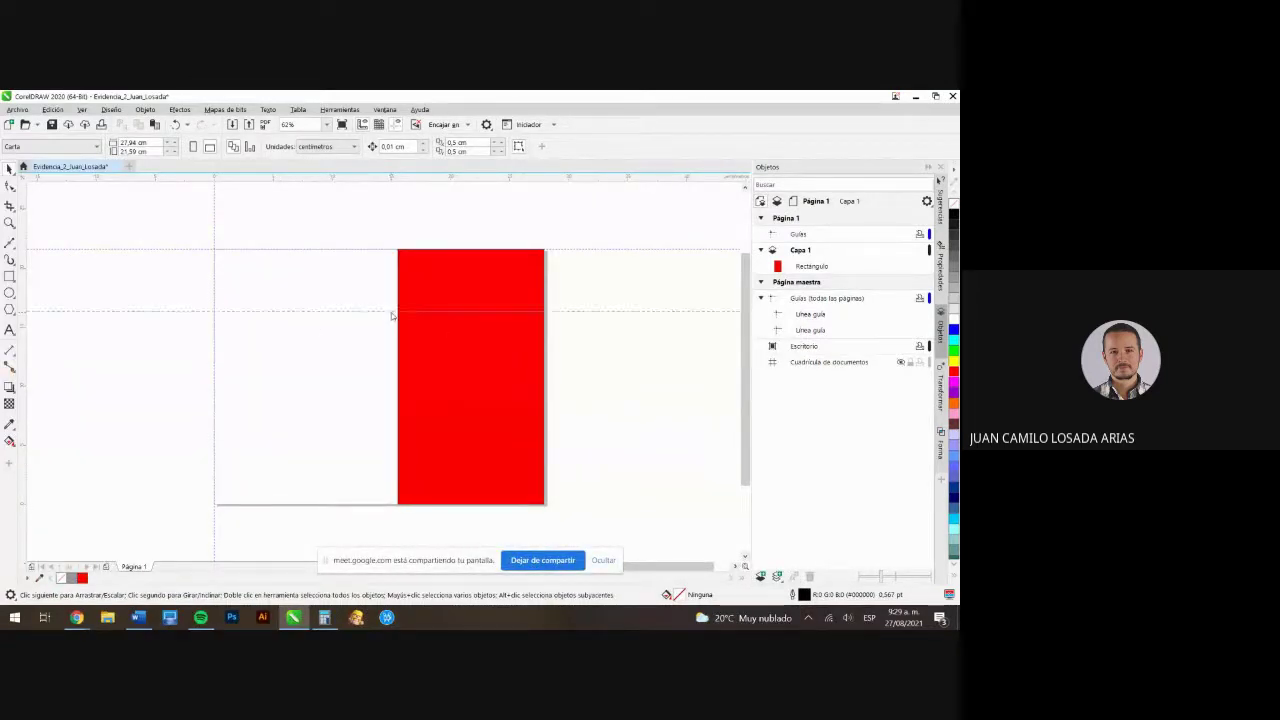
pyautogui.moveTo(360, 182); pyautogui.dragTo(360, 403)
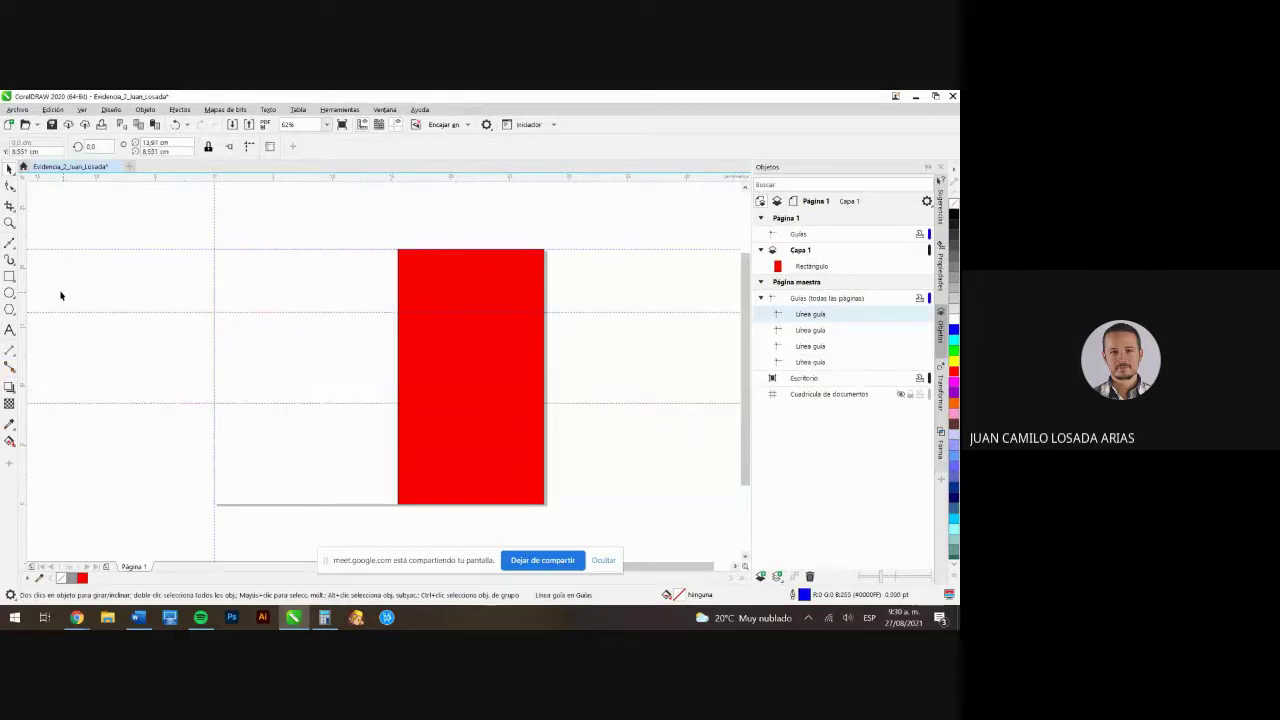
pyautogui.moveTo(22, 277); pyautogui.dragTo(269, 273)
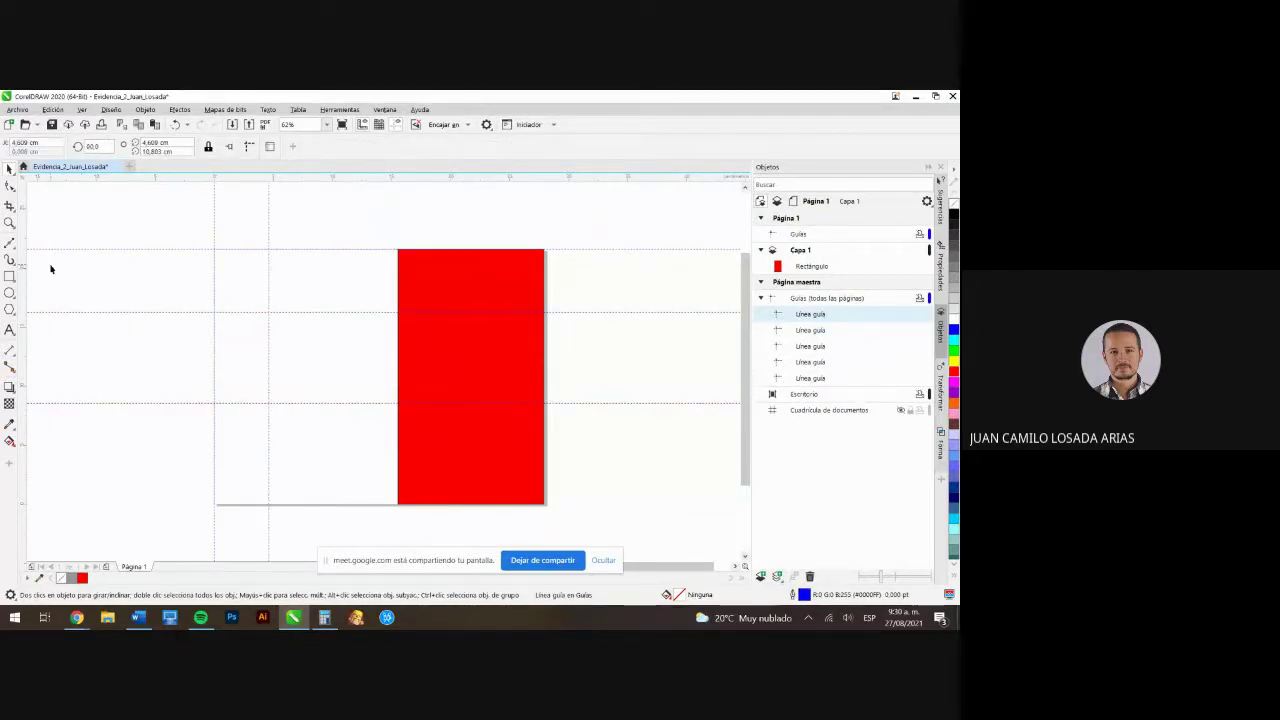
pyautogui.moveTo(24, 252); pyautogui.dragTo(397, 265)
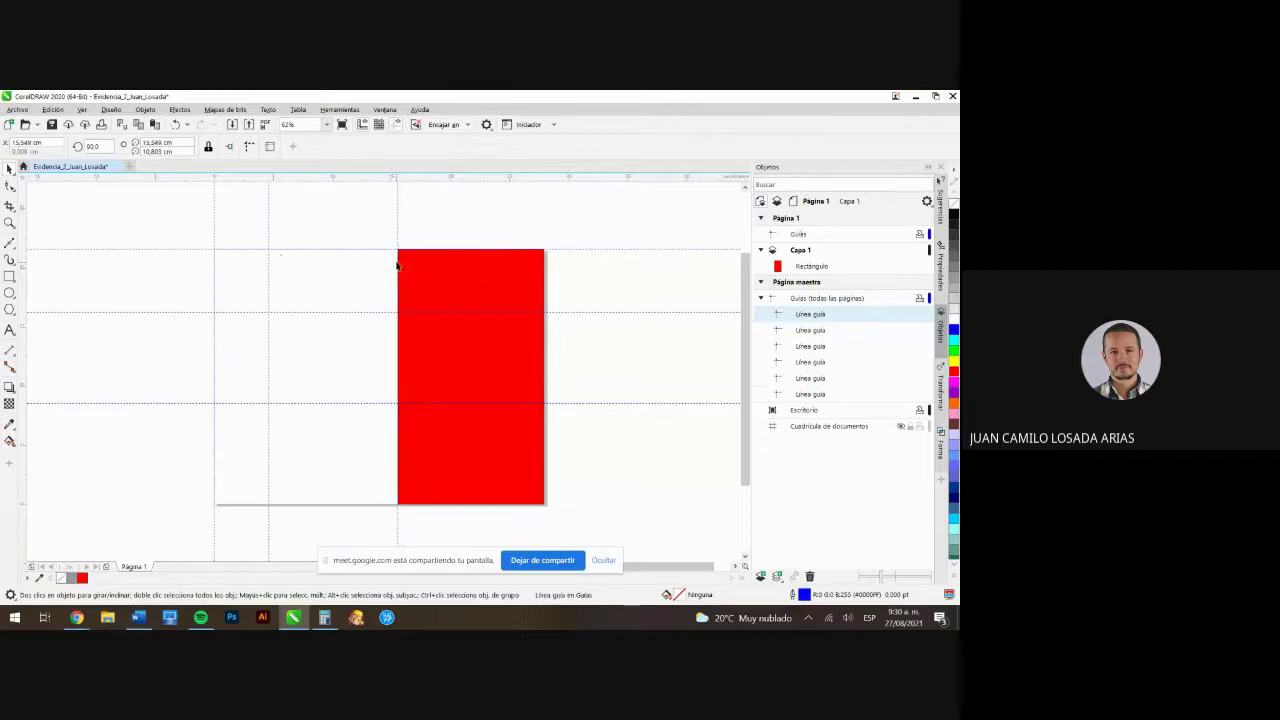
pyautogui.click(270, 241)
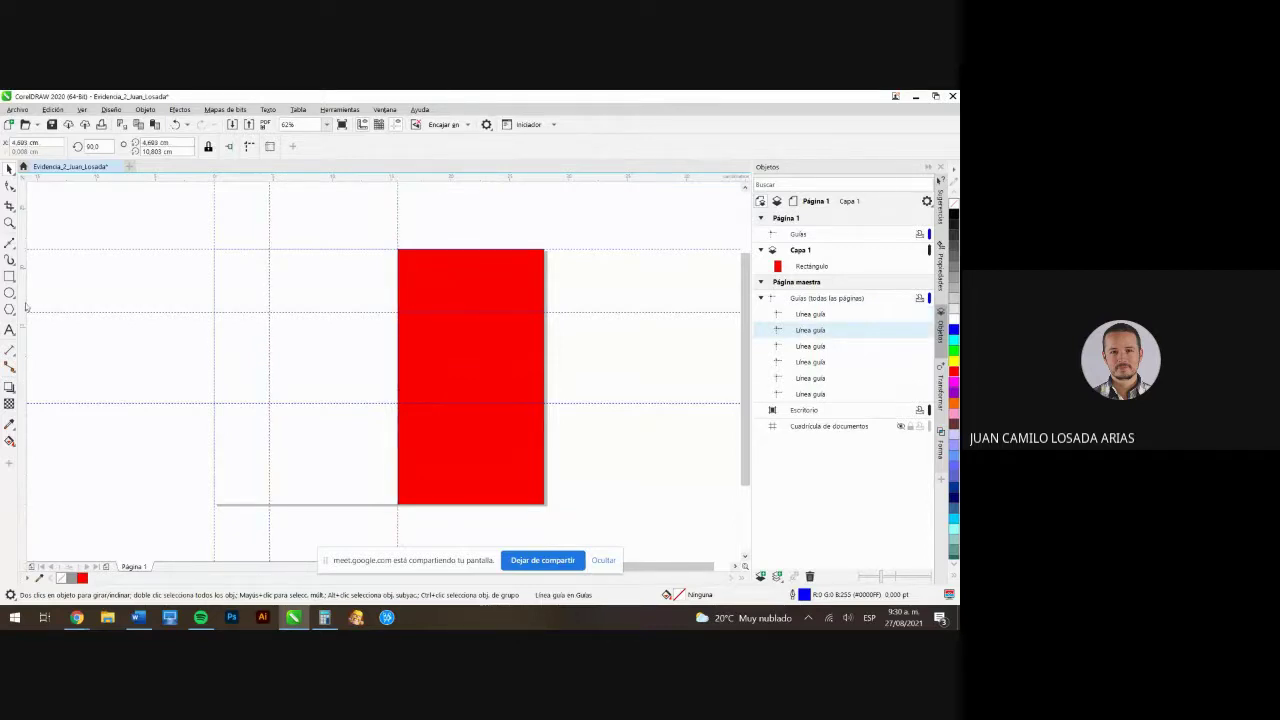
# Add vertical guidelines at about 8.6 cm and 12.6 cm, plus horizontal ones midway between the inner pair and at about 4.3 cm
pyautogui.moveTo(26, 307); pyautogui.dragTo(316, 294)
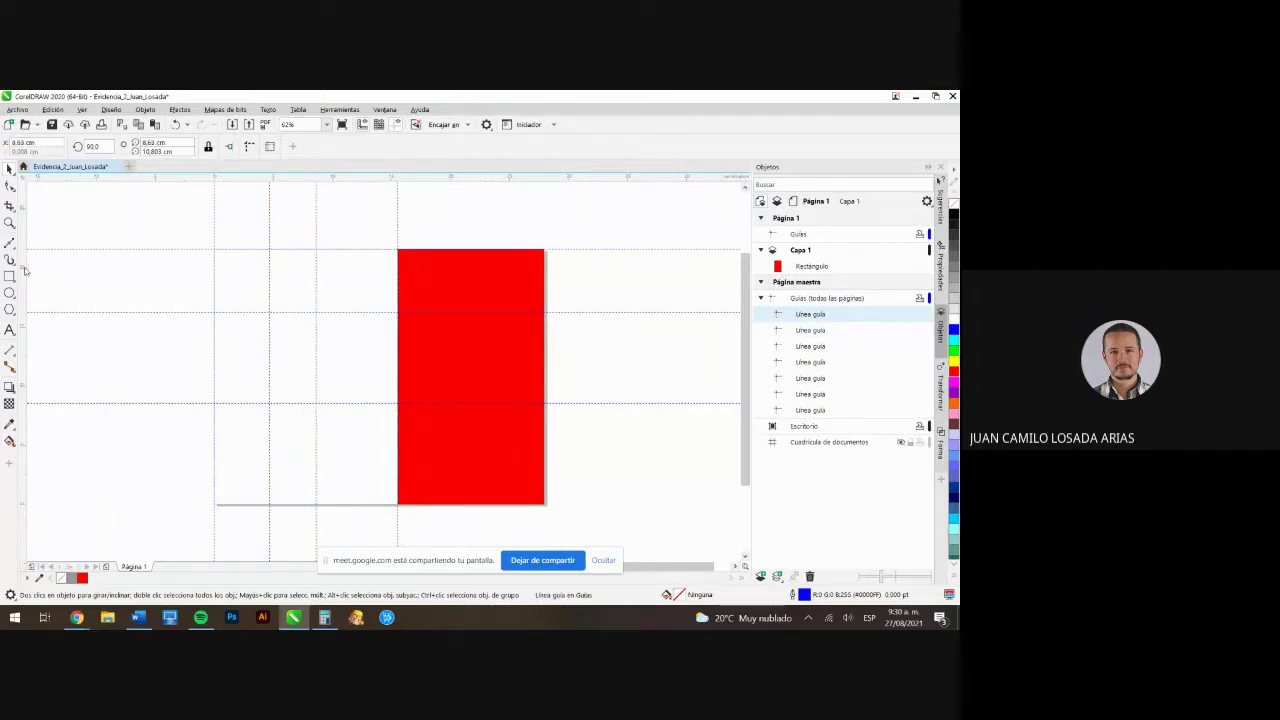
pyautogui.moveTo(25, 270); pyautogui.dragTo(363, 266)
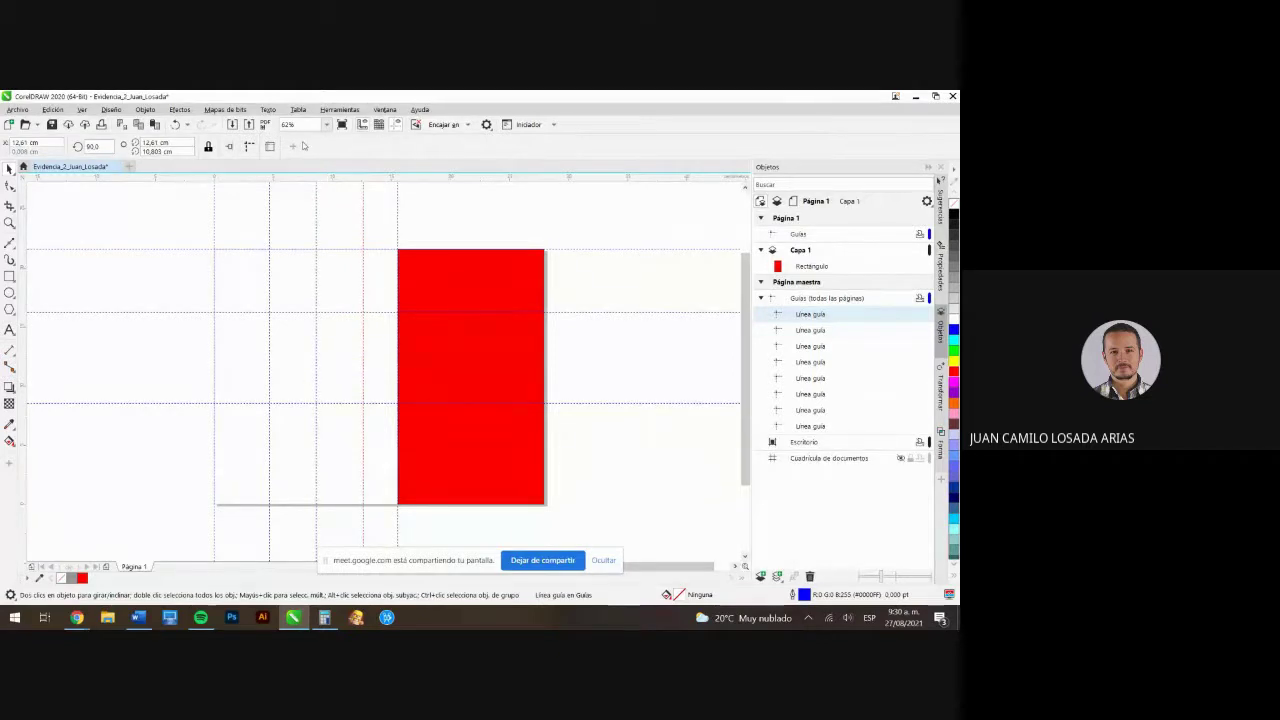
pyautogui.moveTo(308, 178); pyautogui.dragTo(293, 357)
pyautogui.moveTo(317, 180); pyautogui.dragTo(296, 453)
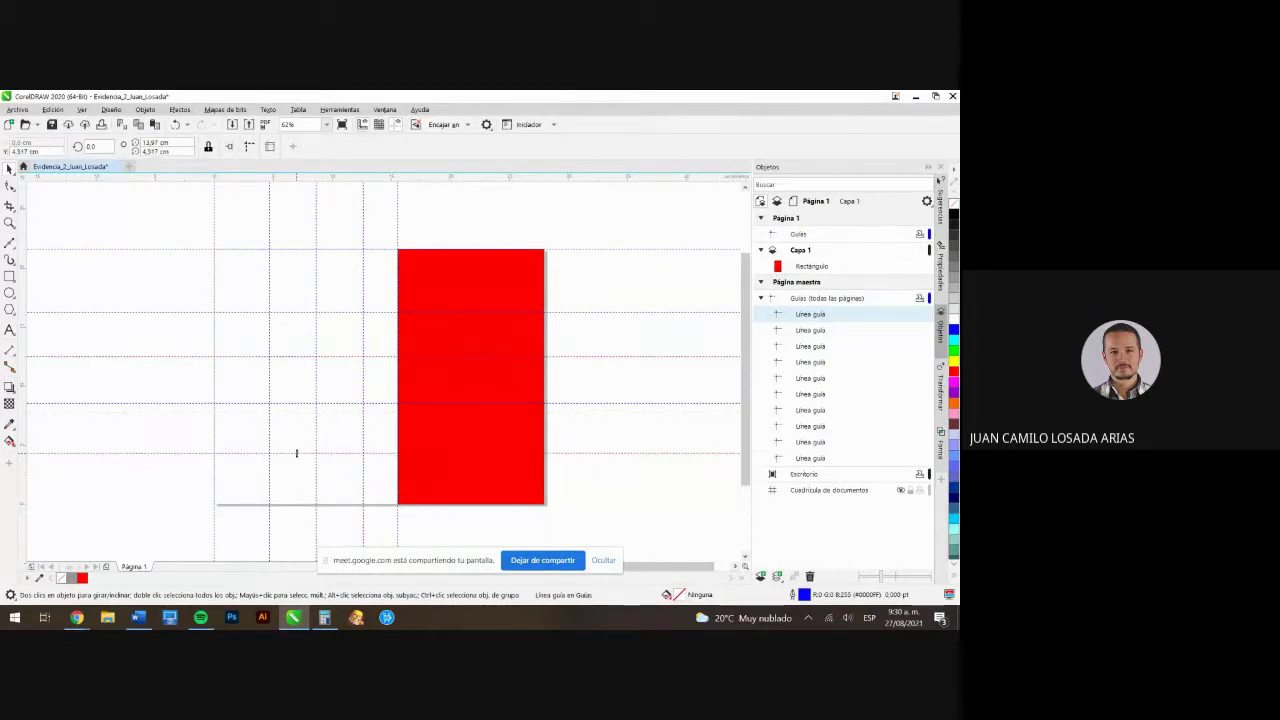
pyautogui.click(592, 266)
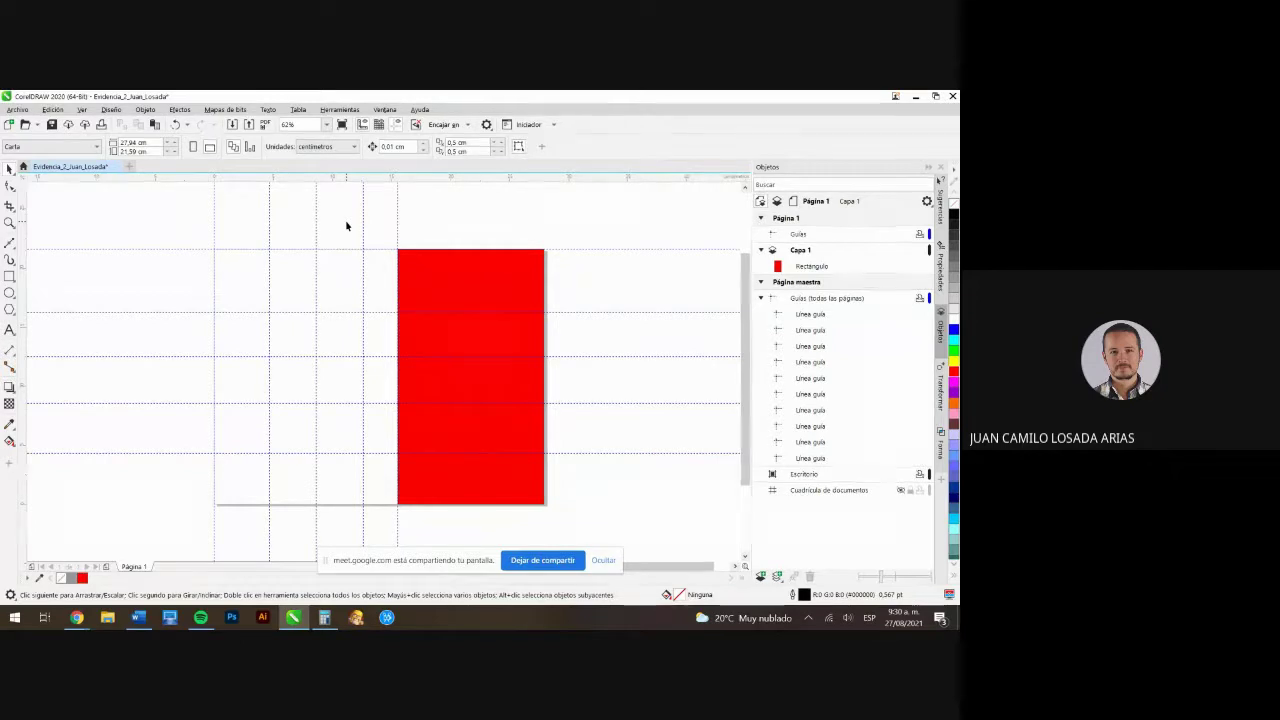
pyautogui.moveTo(186, 220); pyautogui.dragTo(584, 522)
pyautogui.click(586, 523)
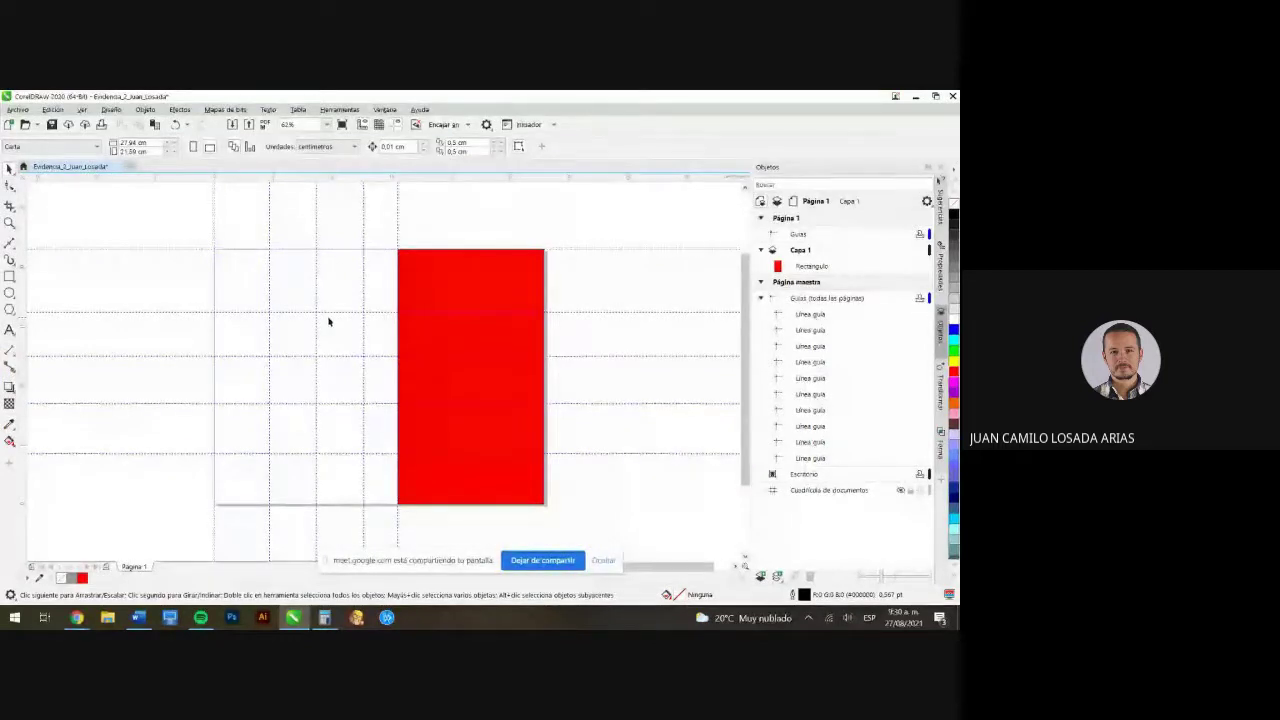
# Lower the bottom horizontal guideline to about 3.1 cm and add vertical ones at about 2.2 cm, 6.6 cm and between 8.6 and 12.6 cm
pyautogui.click(309, 453)
pyautogui.moveTo(309, 463); pyautogui.dragTo(309, 467)
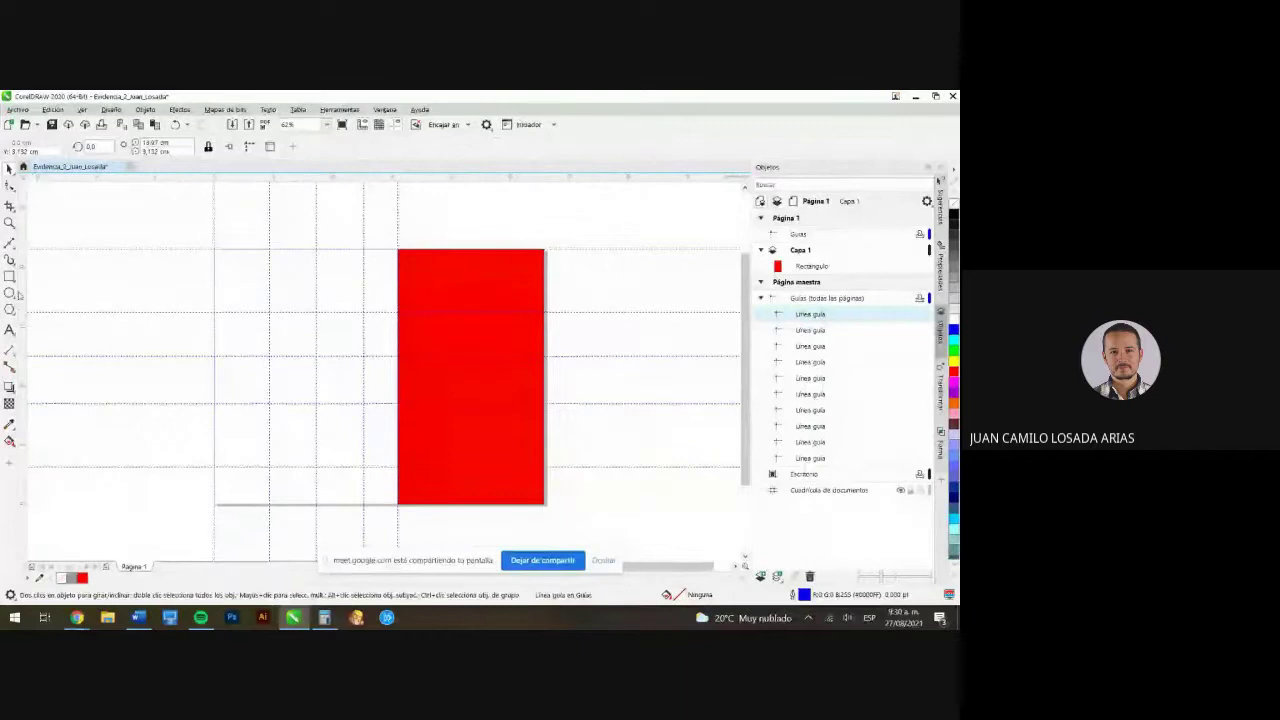
pyautogui.moveTo(249, 306); pyautogui.dragTo(240, 300)
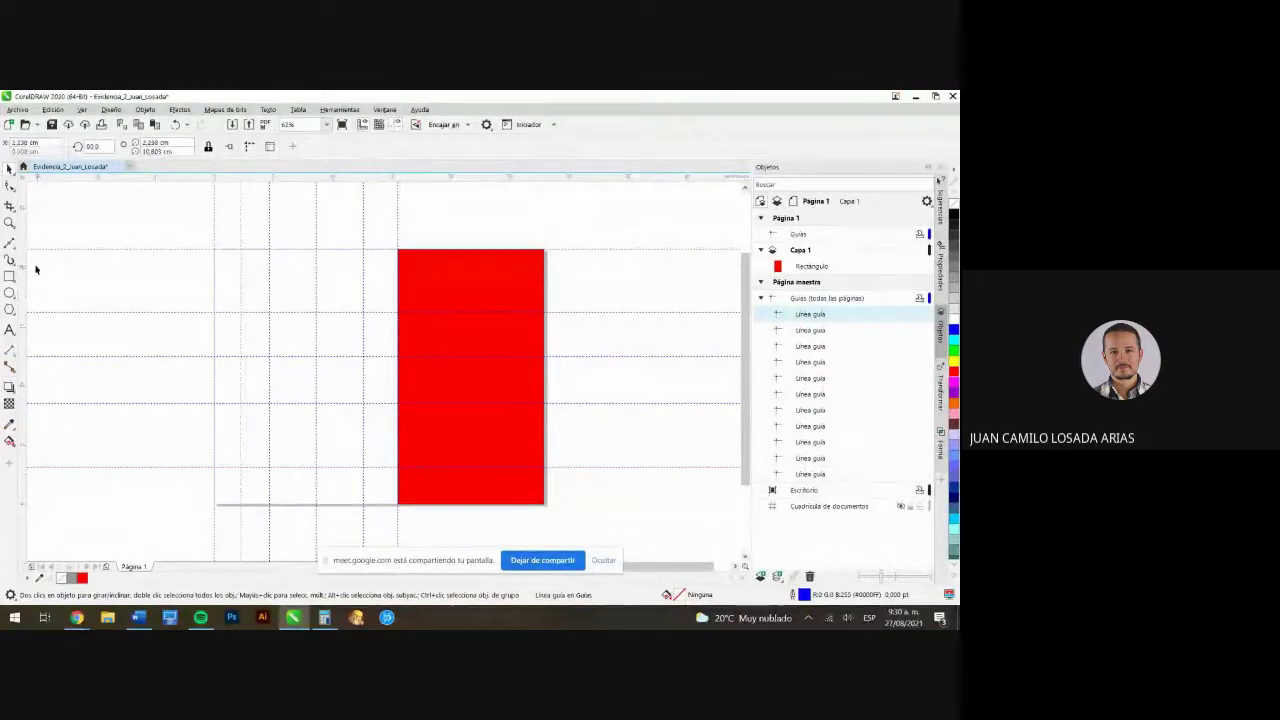
pyautogui.moveTo(30, 266); pyautogui.dragTo(293, 276)
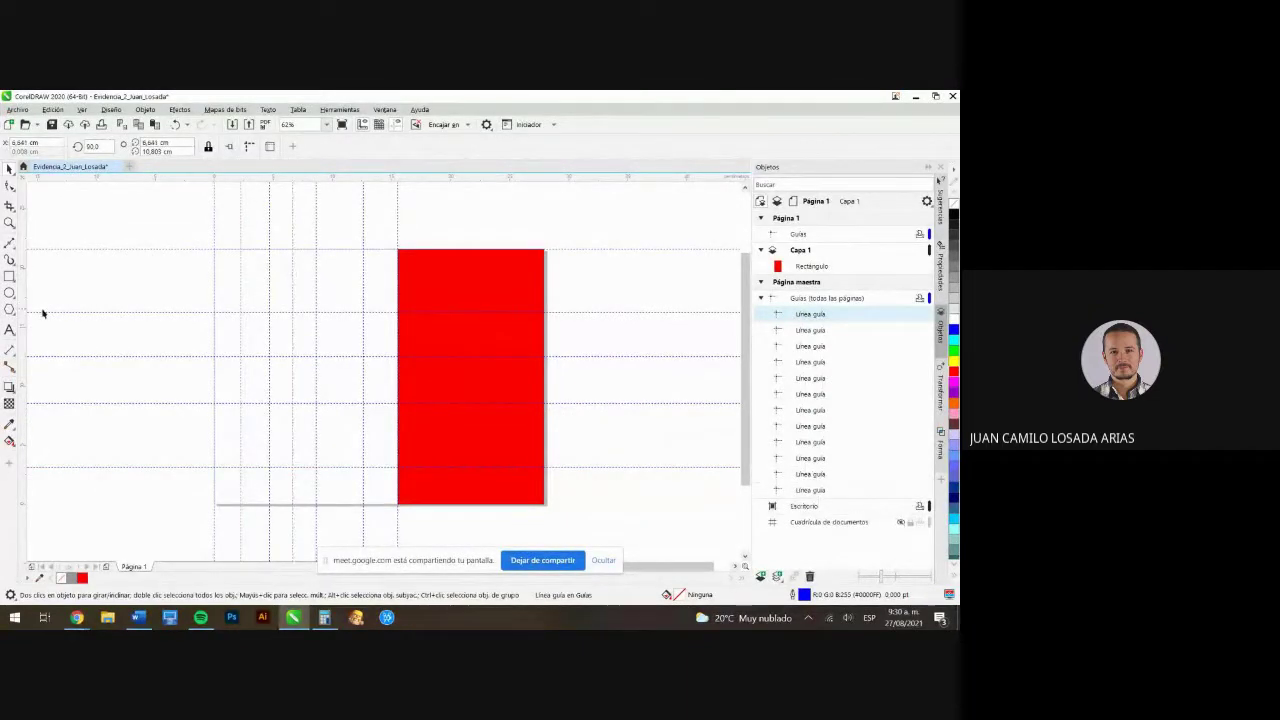
pyautogui.moveTo(27, 286); pyautogui.dragTo(341, 283)
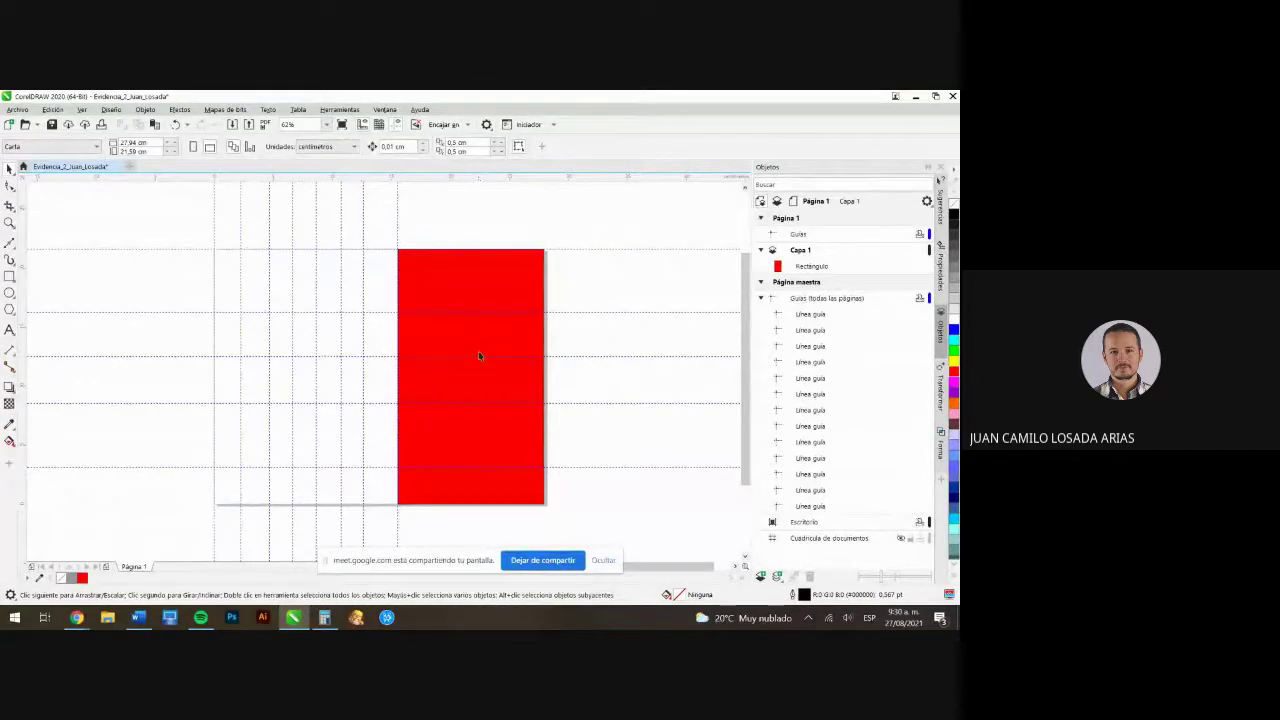
pyautogui.click(490, 292)
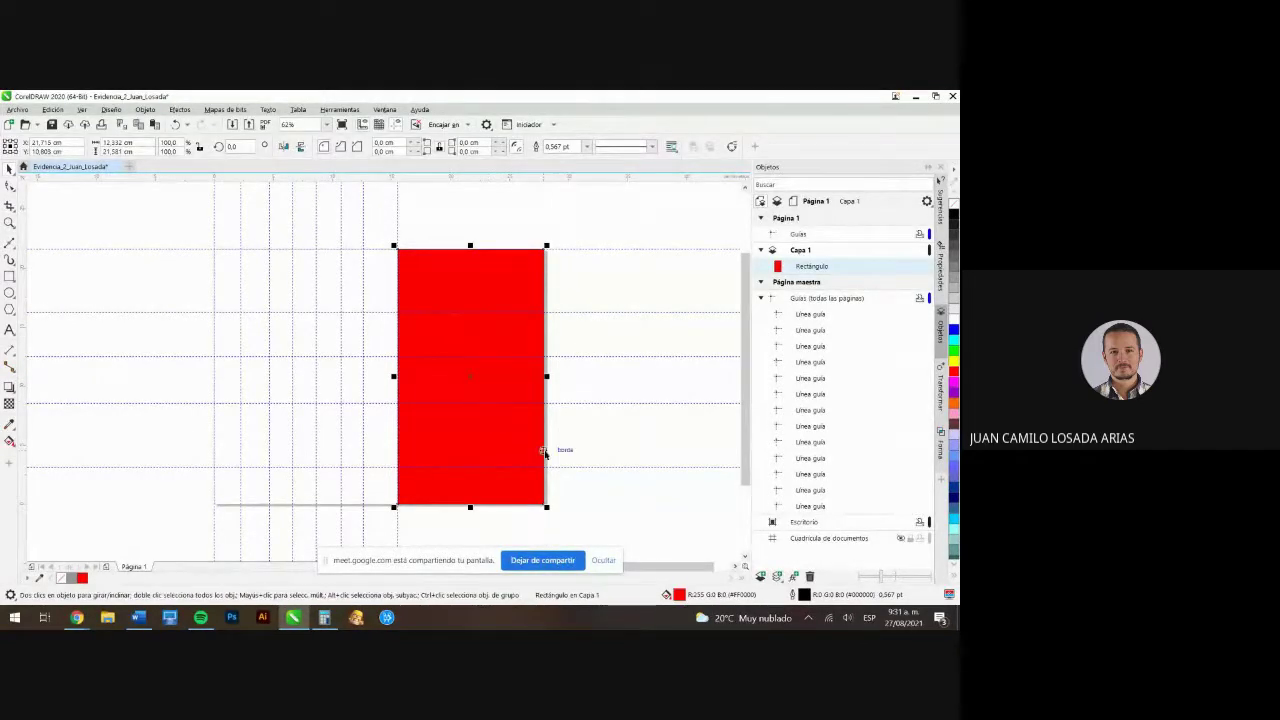
pyautogui.click(573, 291)
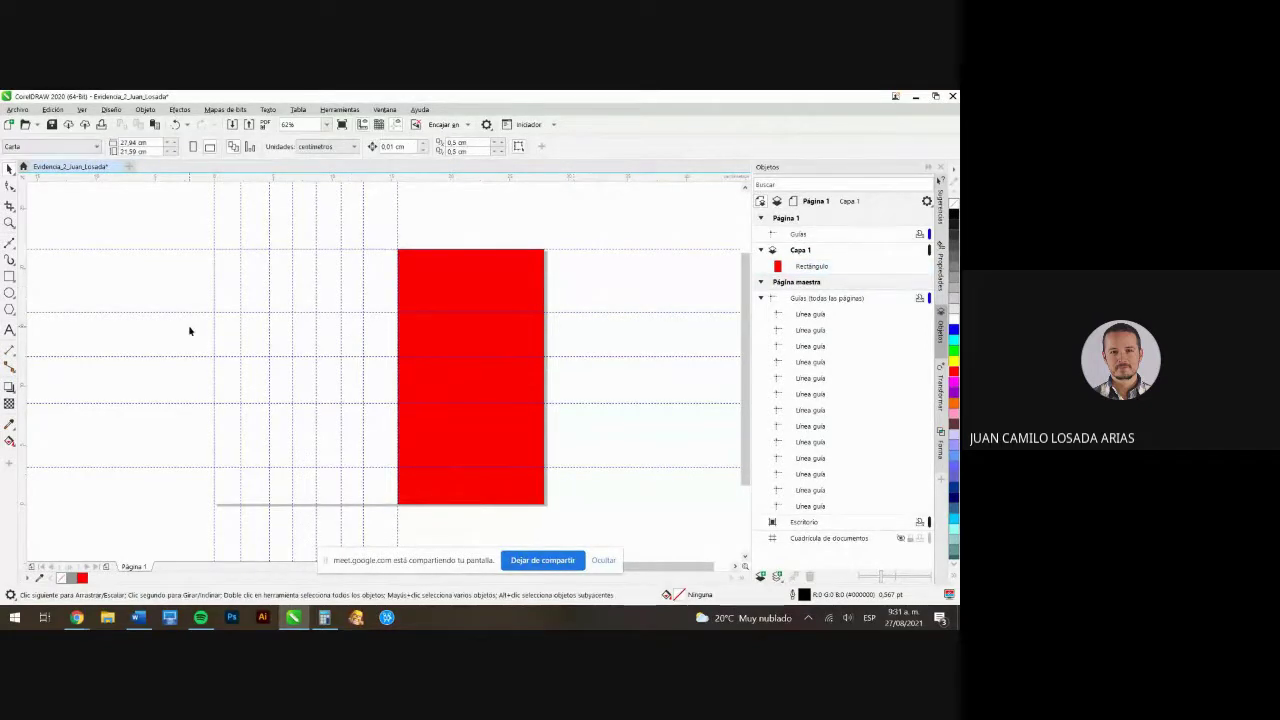
pyautogui.moveTo(194, 229); pyautogui.dragTo(636, 526)
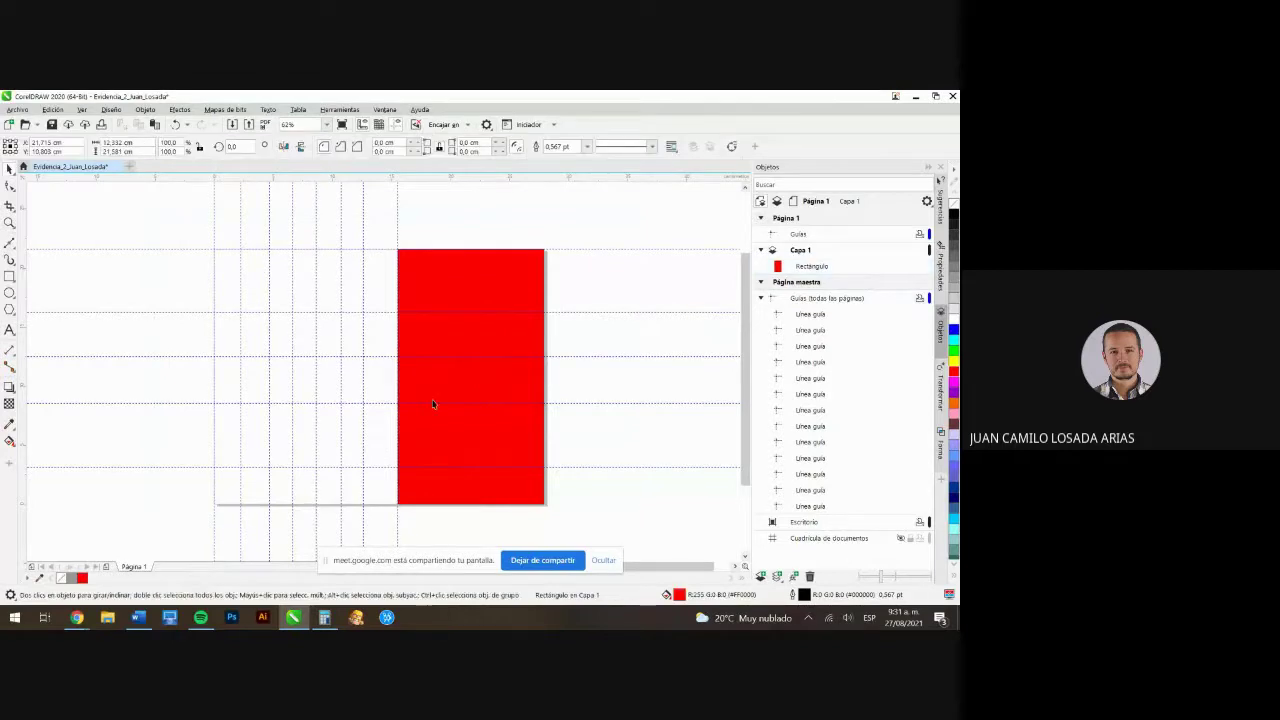
pyautogui.click(232, 286)
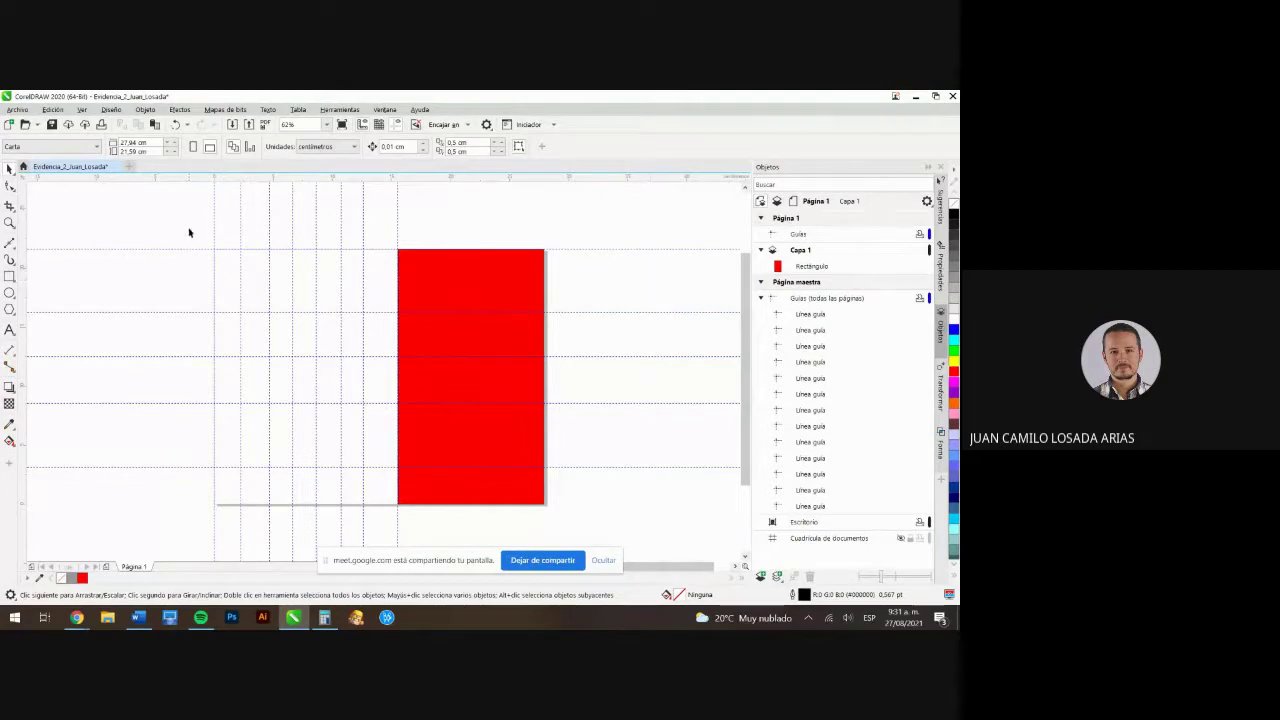
pyautogui.moveTo(189, 229); pyautogui.dragTo(595, 519)
pyautogui.click(595, 519)
# Draw a square about 4.4 cm wide outside the page's left edge and fill it with dark gray
pyautogui.click(9, 277)
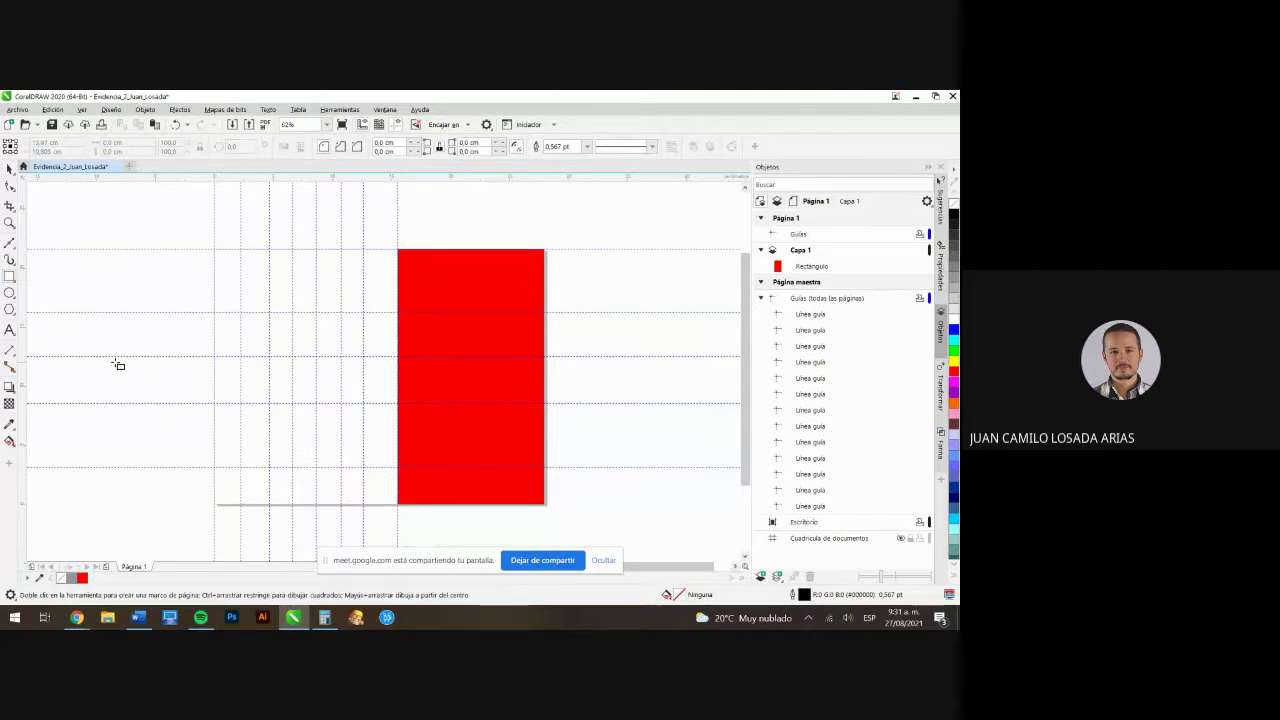
pyautogui.moveTo(116, 363); pyautogui.dragTo(172, 395)
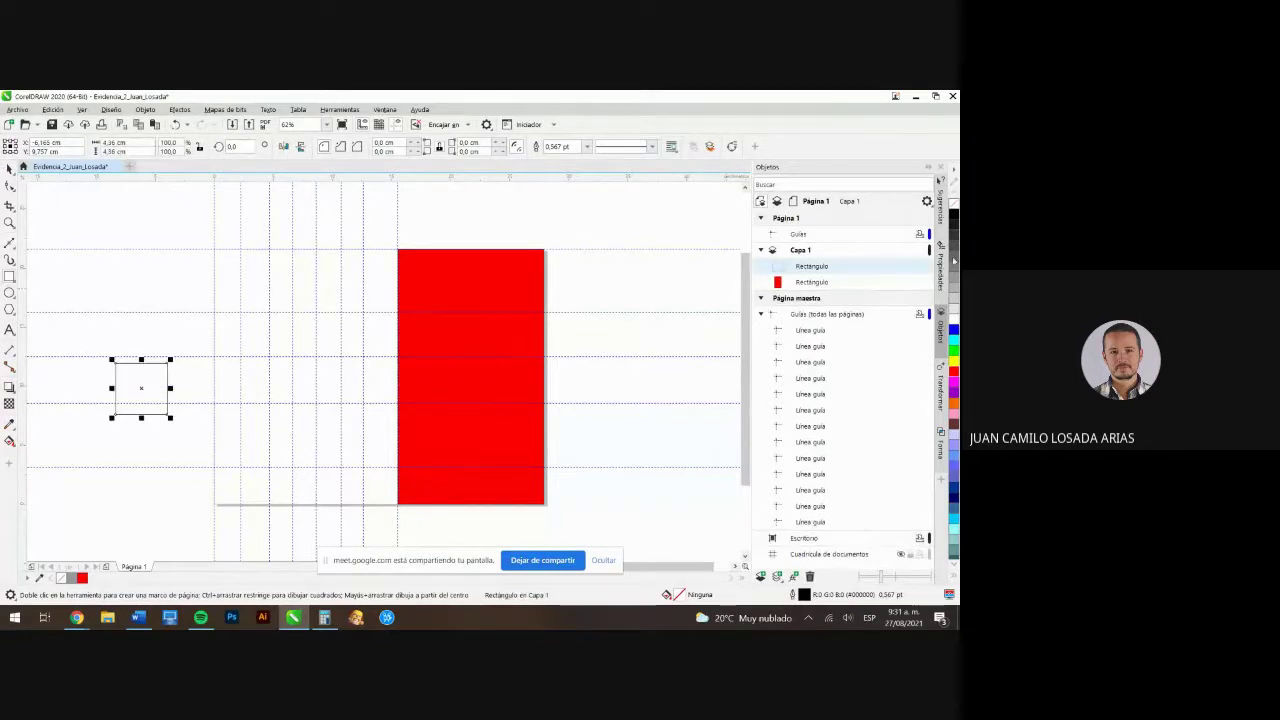
pyautogui.click(954, 261)
pyautogui.click(10, 170)
pyautogui.click(131, 297)
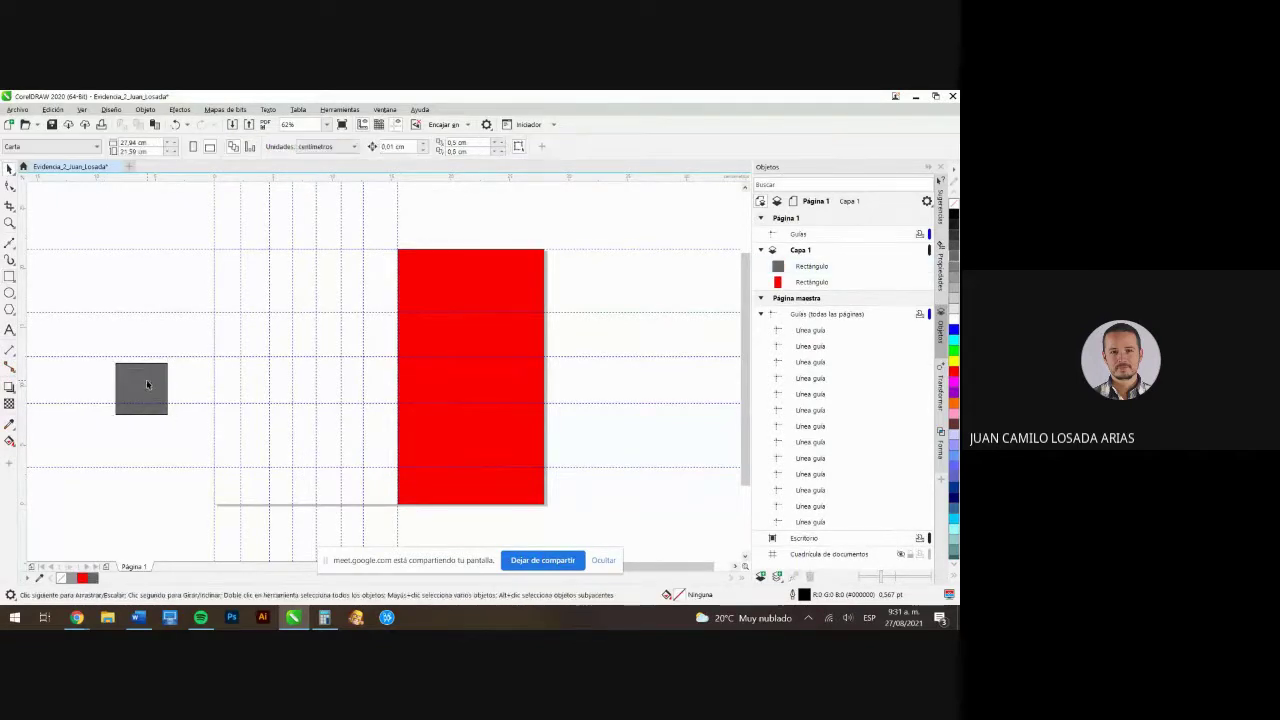
# Place the gray square beside the red rectangle on the lowest guideline, shrunk to about 2.8 cm, and align the 12.6 cm guideline with its left edge
pyautogui.moveTo(146, 383); pyautogui.dragTo(363, 432)
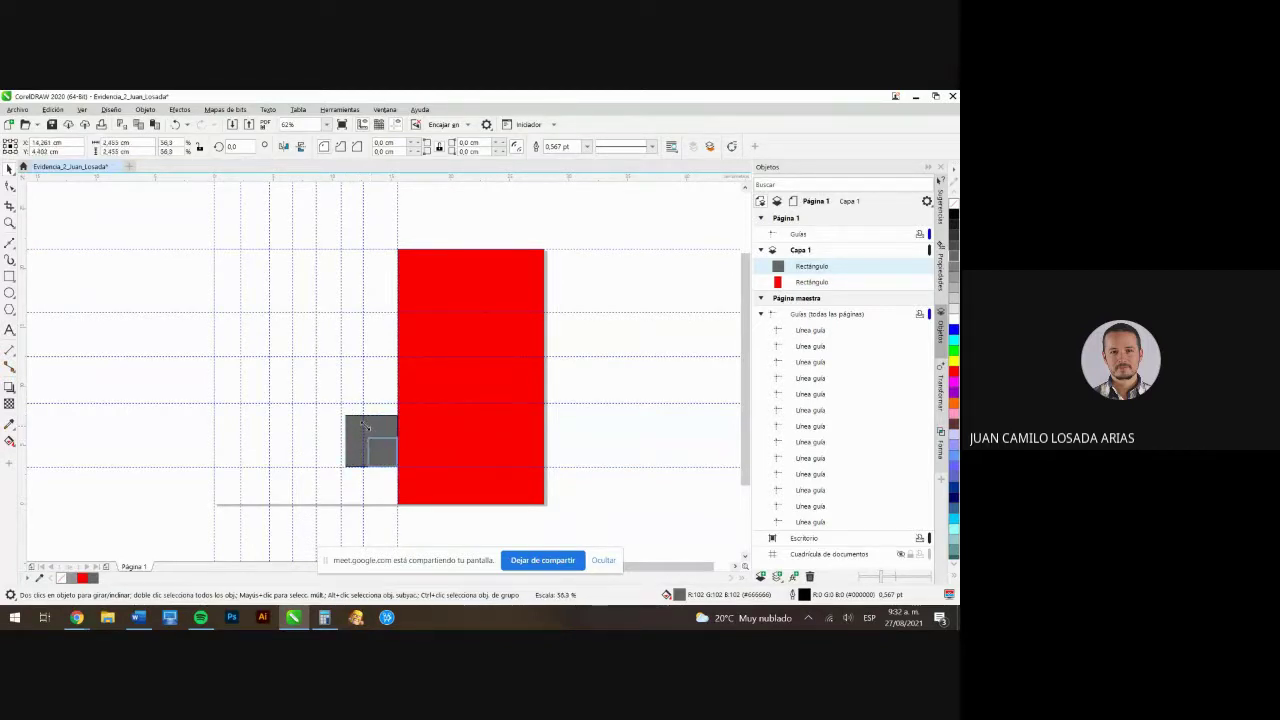
pyautogui.click(606, 422)
pyautogui.scroll(3, 606, 422)
pyautogui.press('super')
pyautogui.press('Escape')
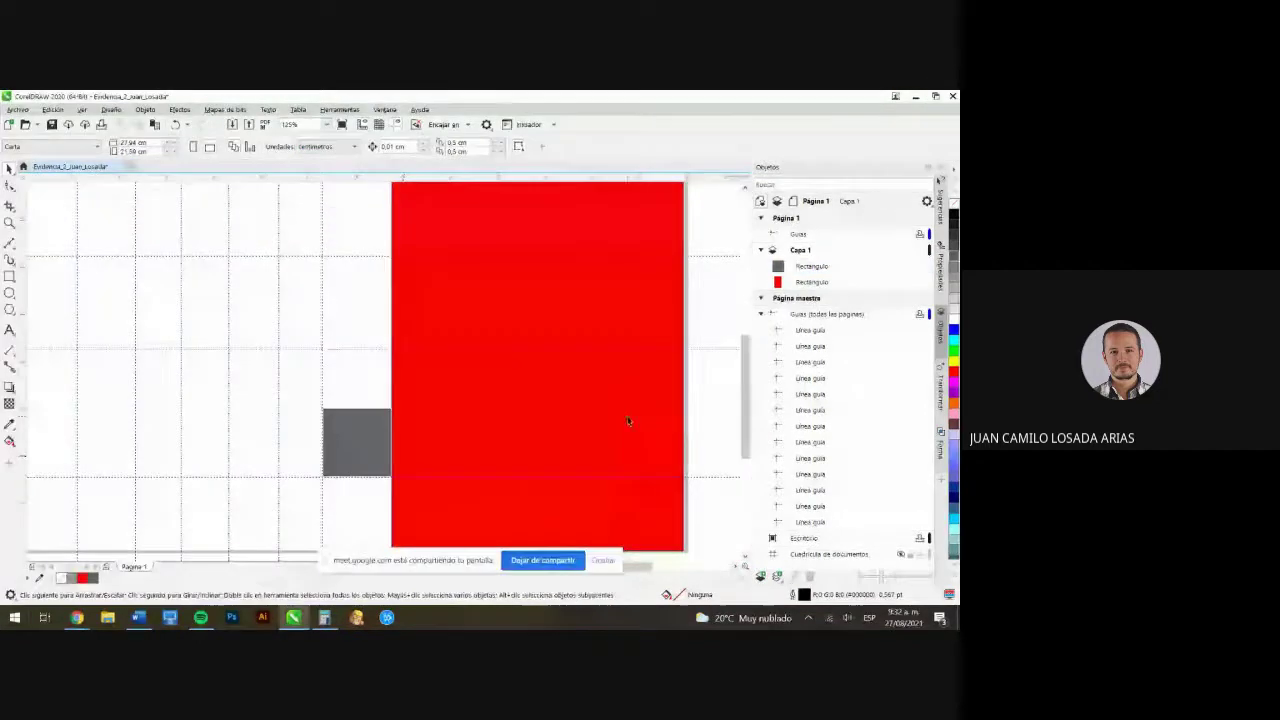
pyautogui.scroll(-2, 386, 428)
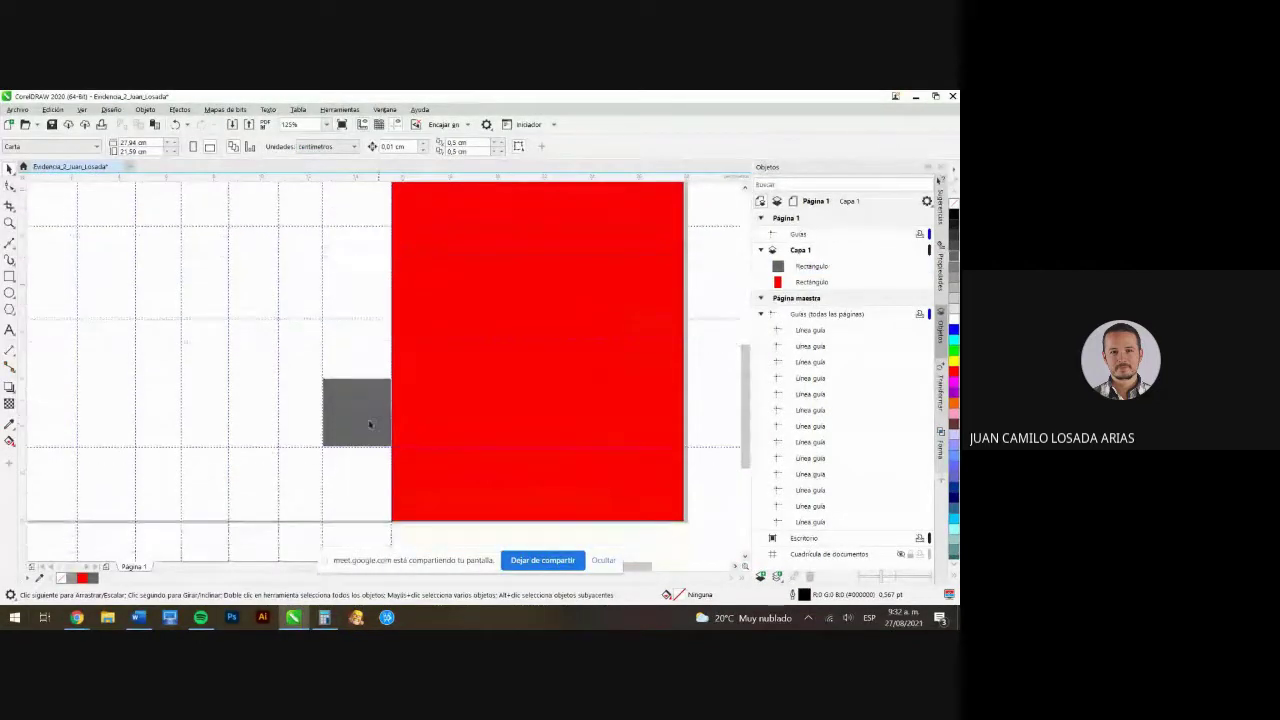
pyautogui.scroll(1, 369, 424)
pyautogui.scroll(-2, 410, 455)
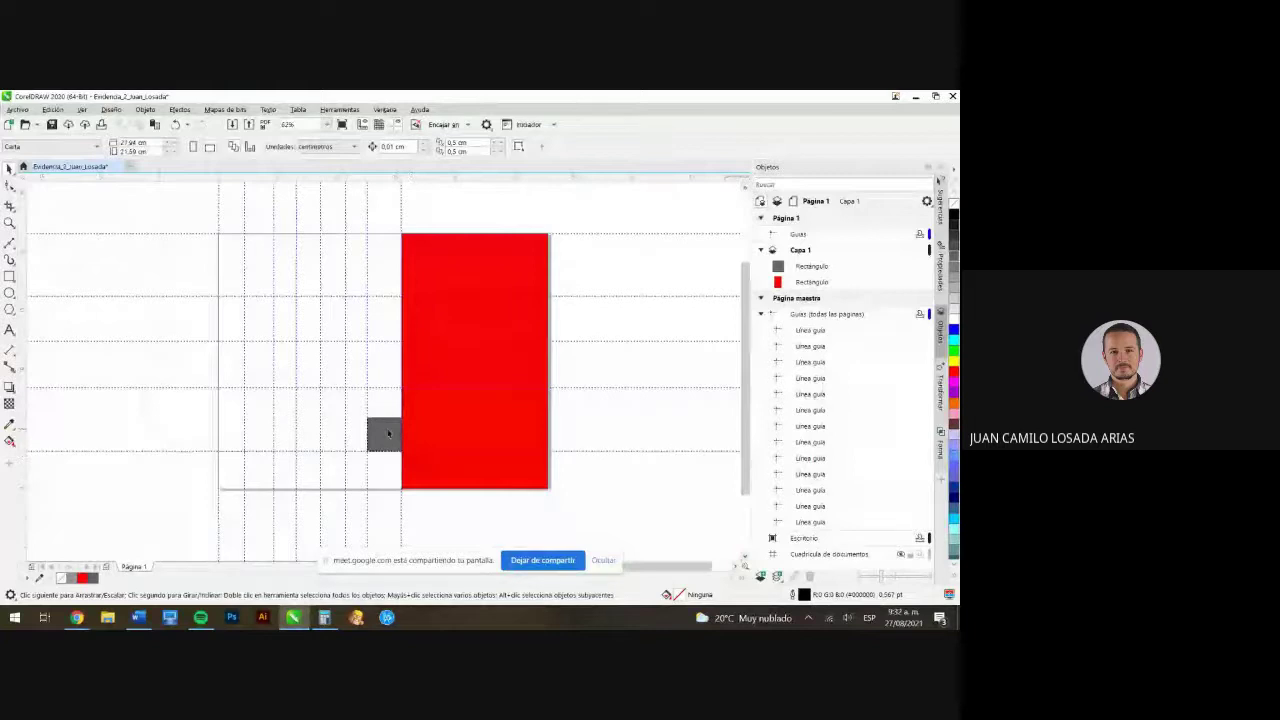
pyautogui.click(366, 282)
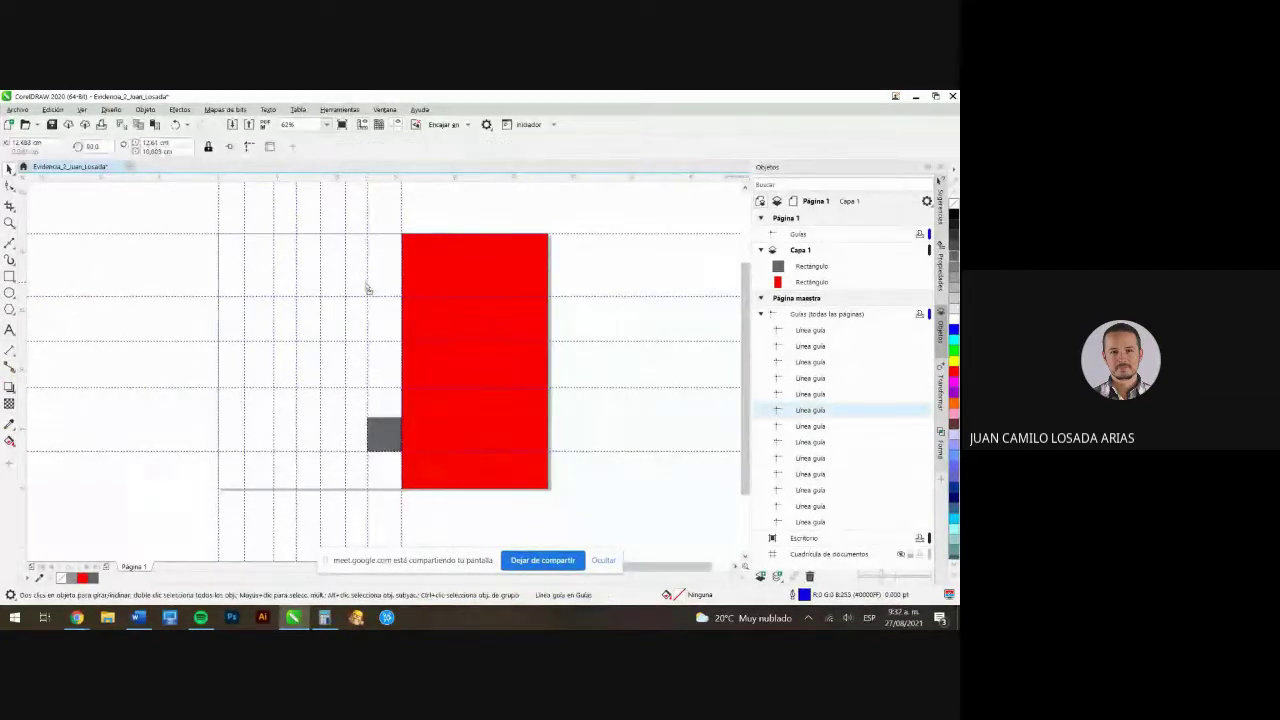
# Examine how closely the gray square meets the guidelines and the red rectangle's left edge
pyautogui.scroll(4, 403, 426)
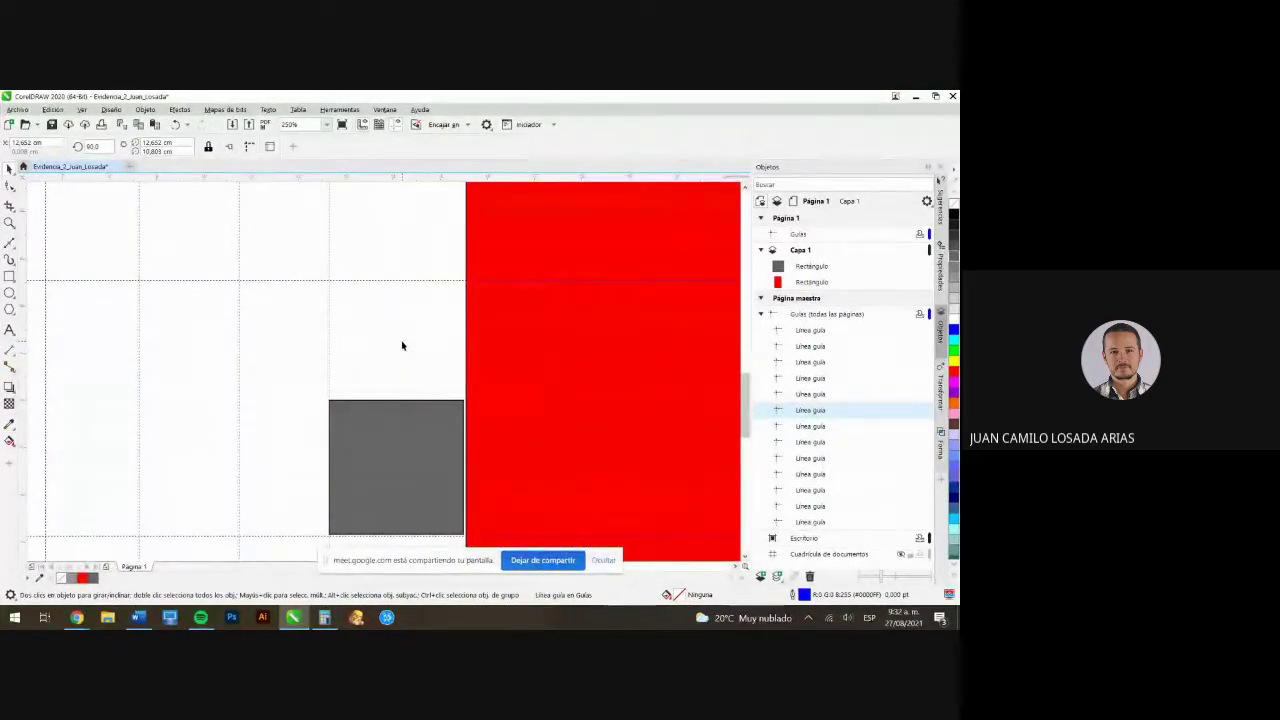
pyautogui.scroll(1, 402, 345)
pyautogui.scroll(-5, 402, 345)
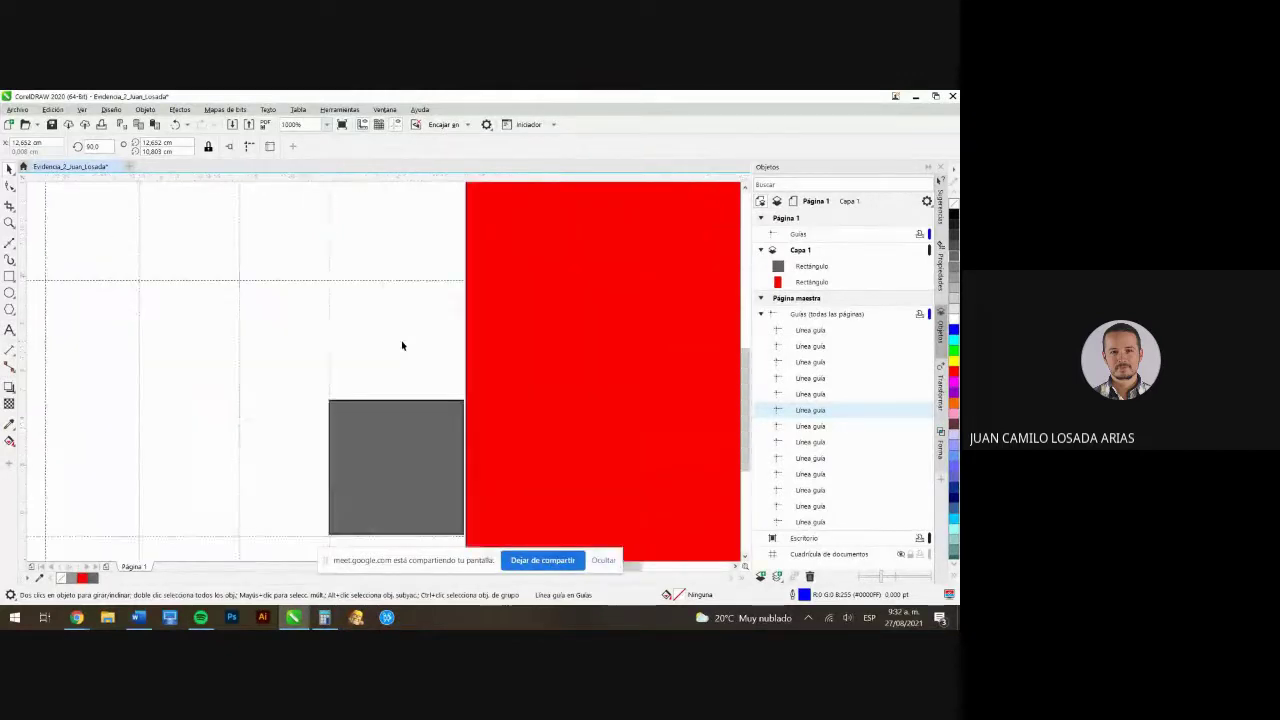
pyautogui.scroll(2, 402, 346)
pyautogui.scroll(-4, 401, 345)
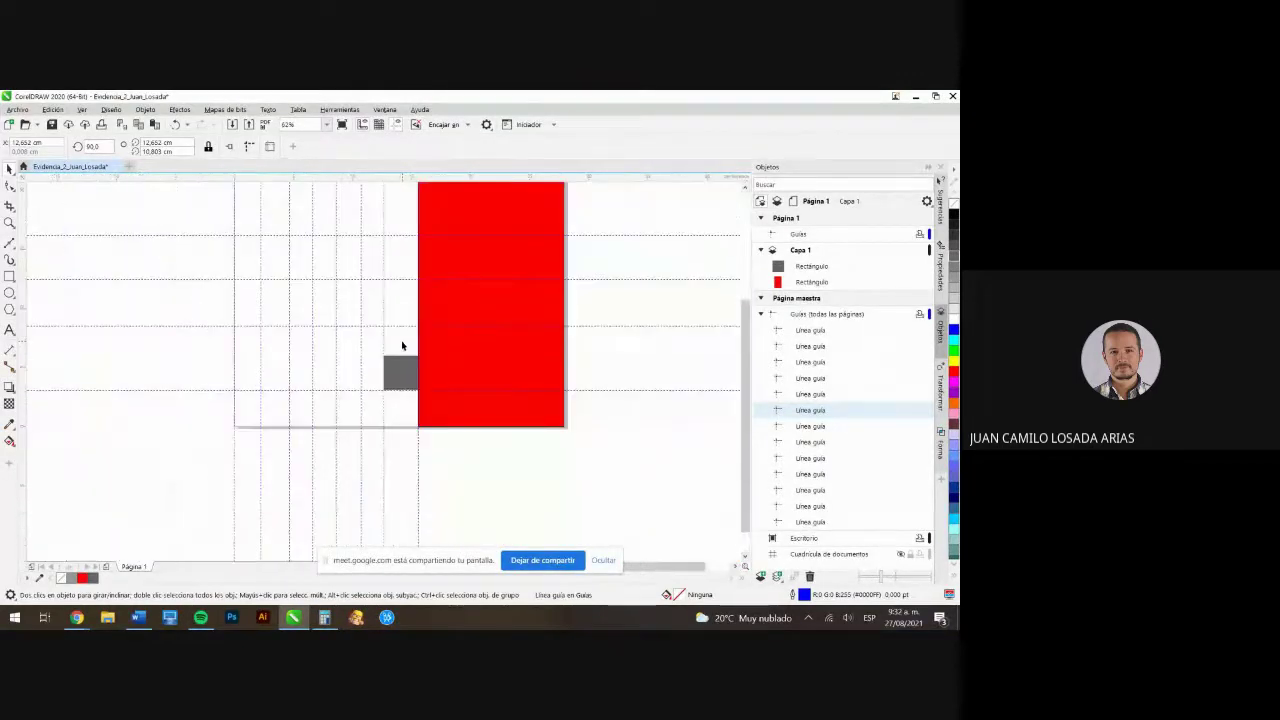
pyautogui.scroll(3, 401, 346)
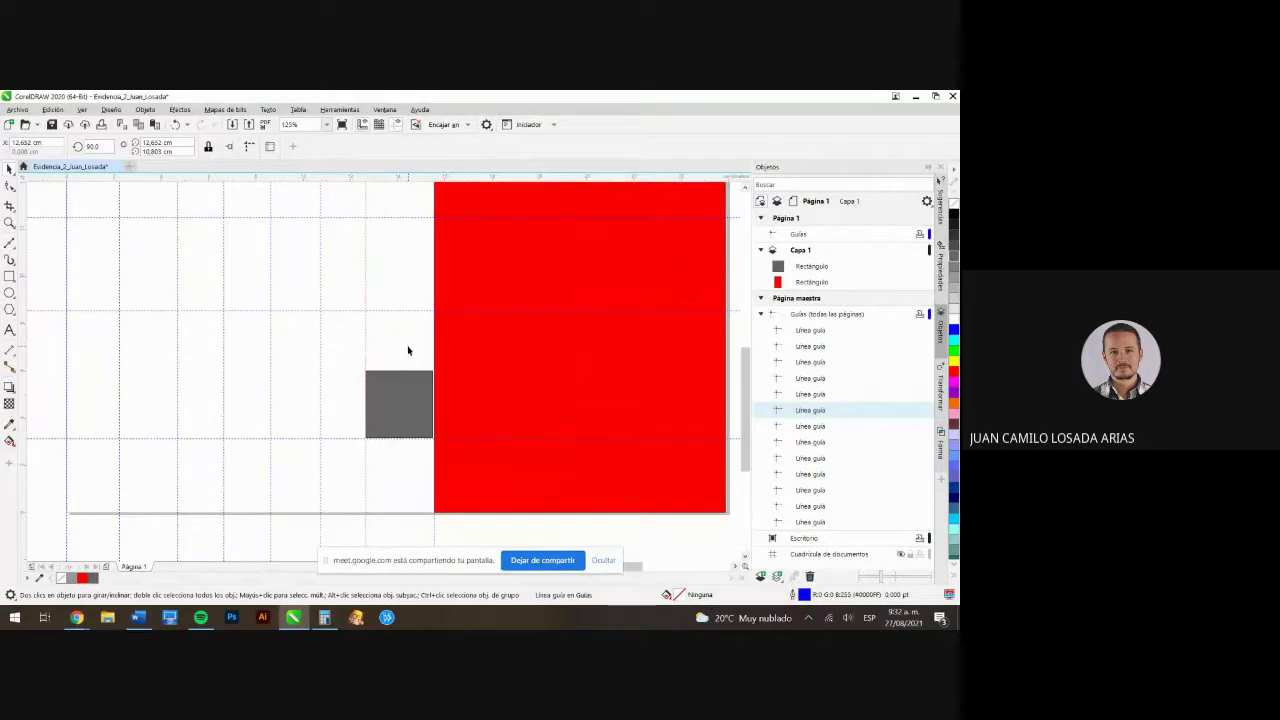
pyautogui.scroll(-4, 408, 347)
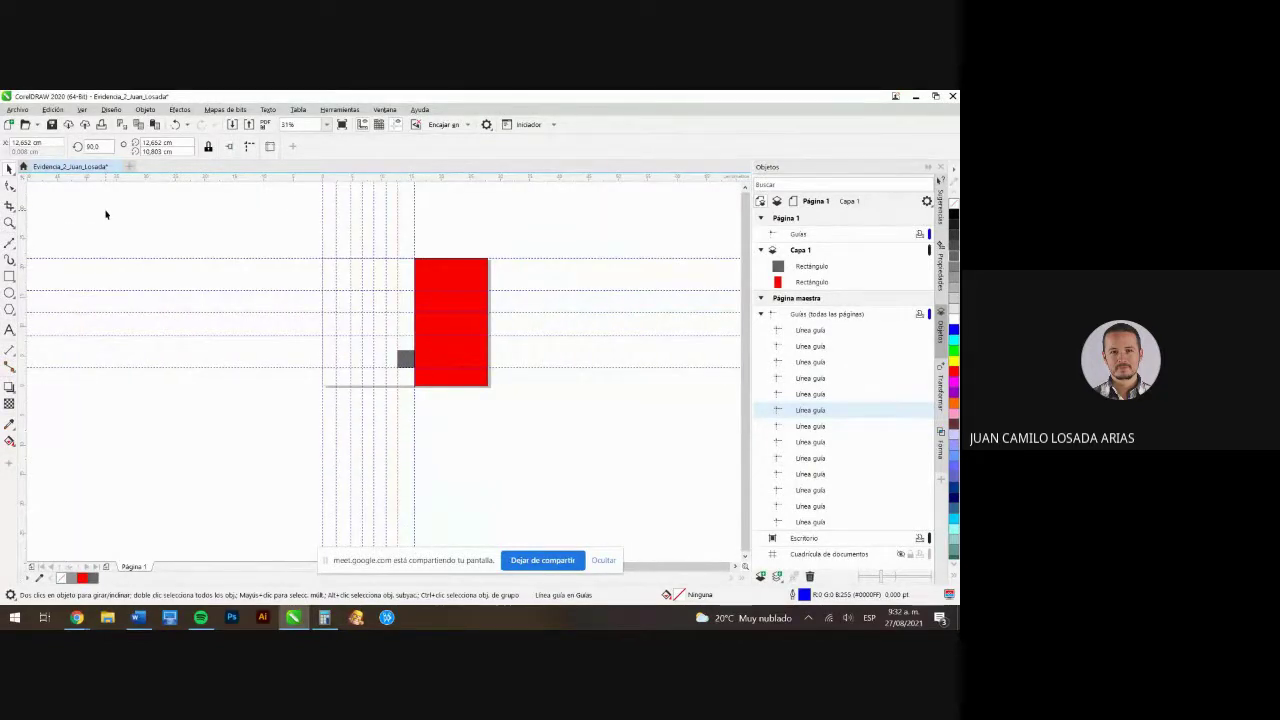
pyautogui.scroll(12, 105, 214)
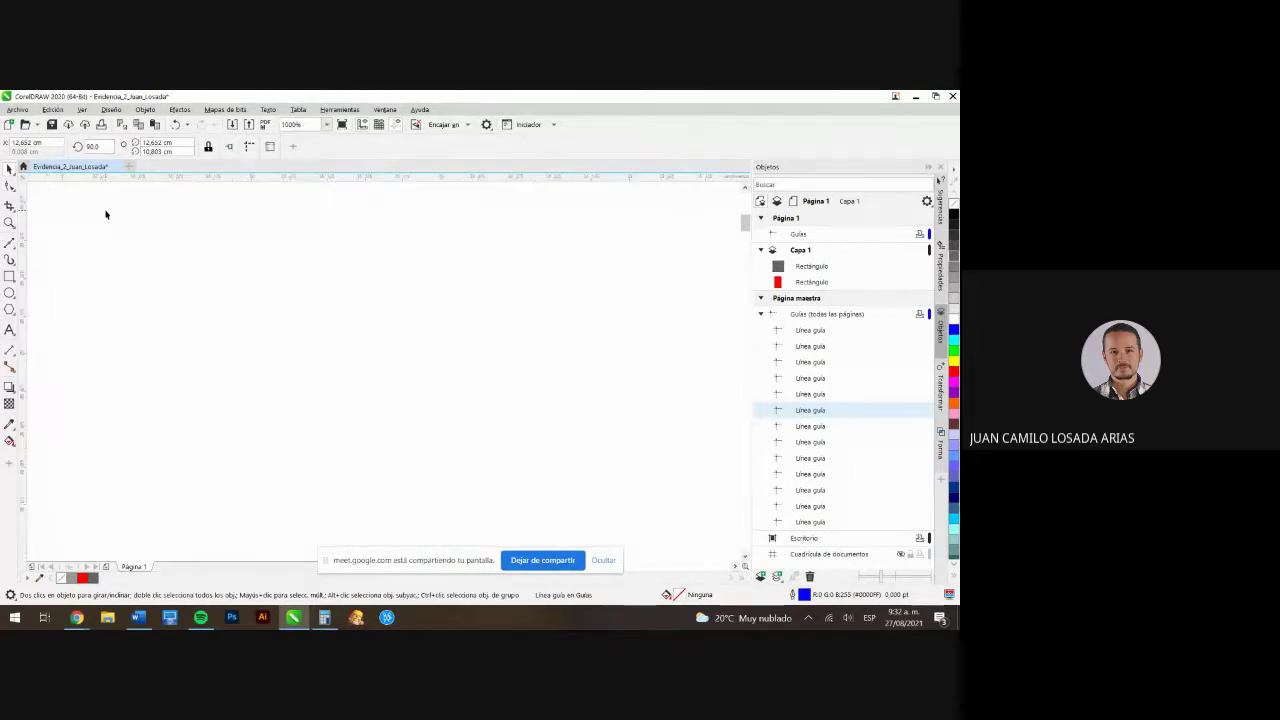
pyautogui.scroll(-12, 105, 214)
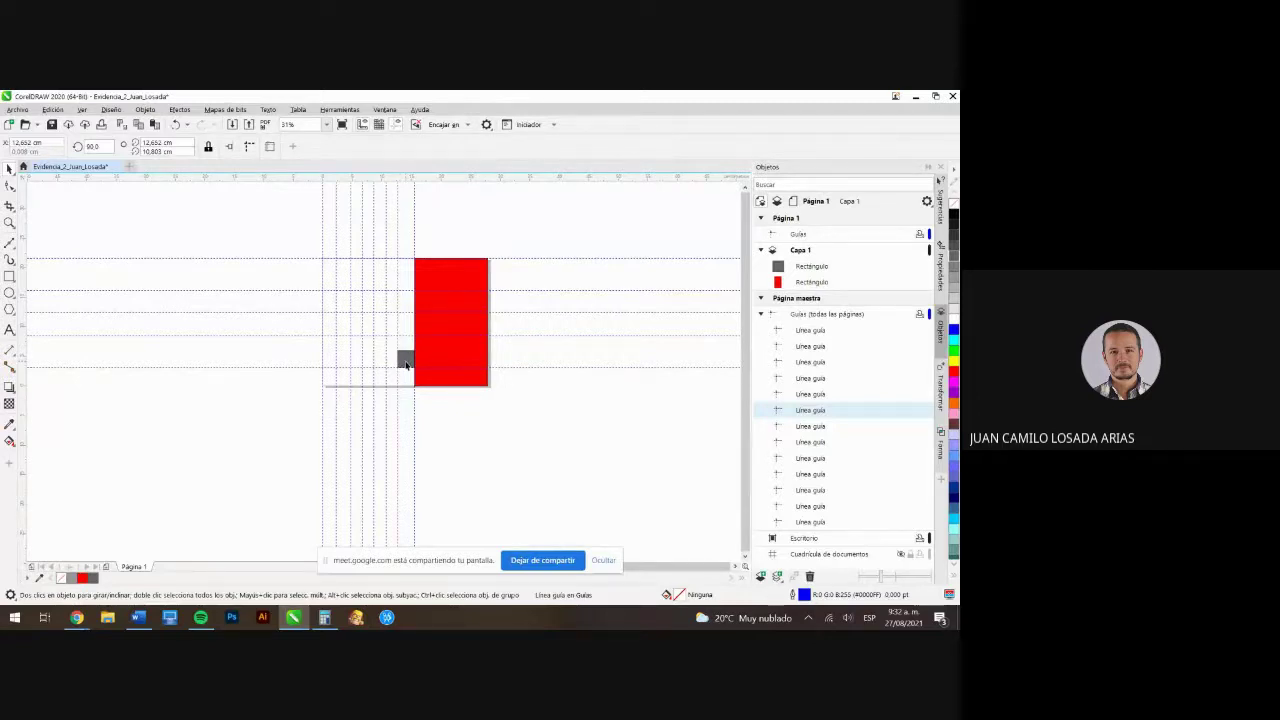
# Snap the gray square to the red rectangle and lowest guideline, with guidelines on its top edge at about 5.96 cm and left edge at about 12.7 cm
pyautogui.scroll(6, 405, 365)
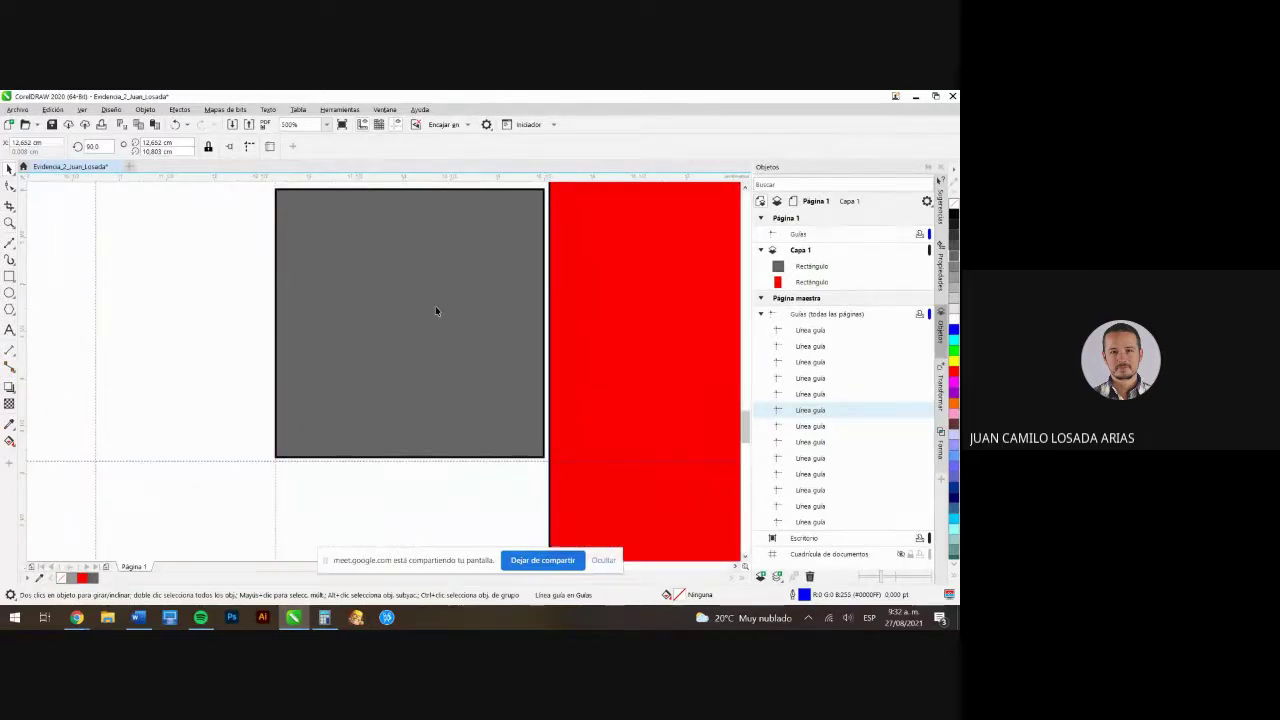
pyautogui.moveTo(366, 184); pyautogui.dragTo(390, 190)
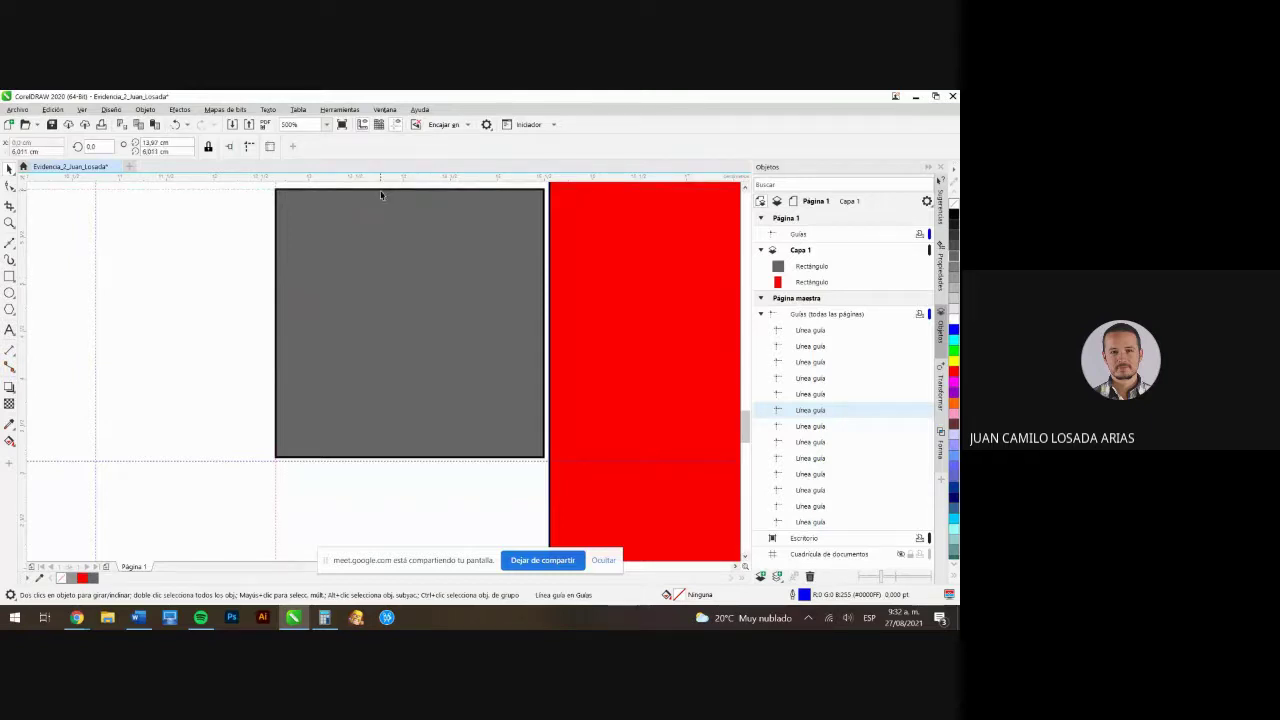
pyautogui.click(503, 391)
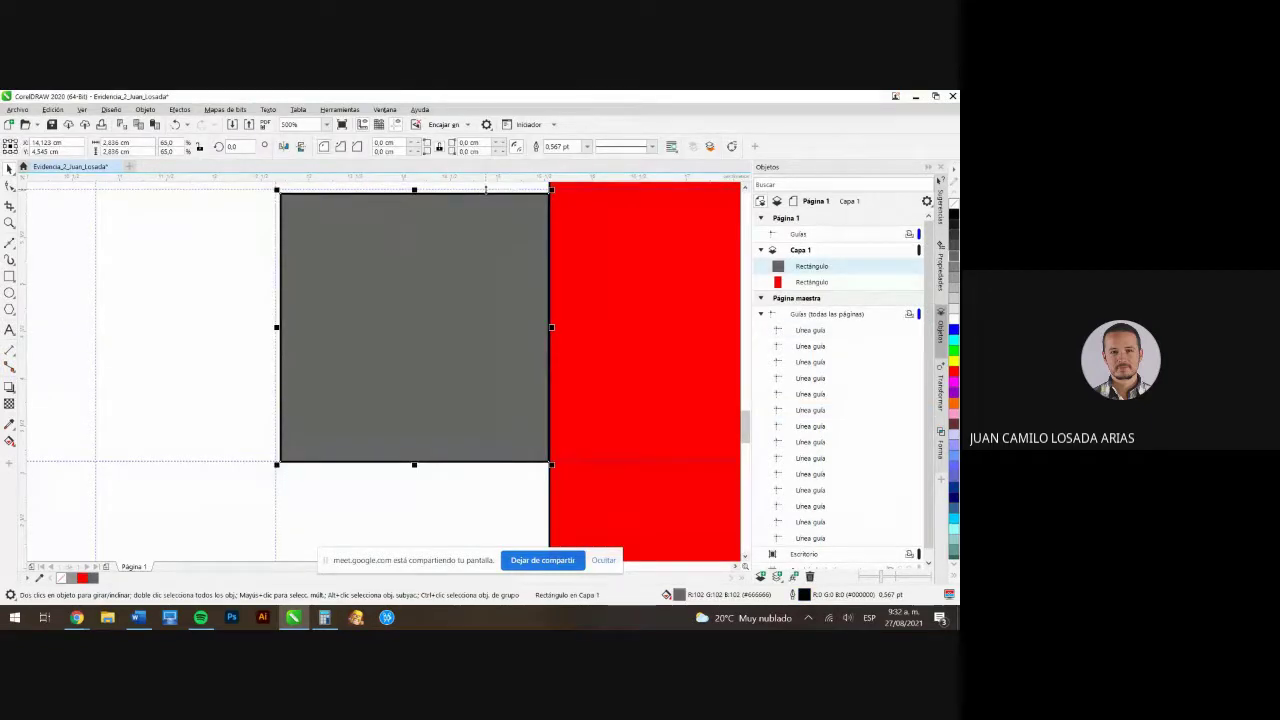
pyautogui.click(486, 190)
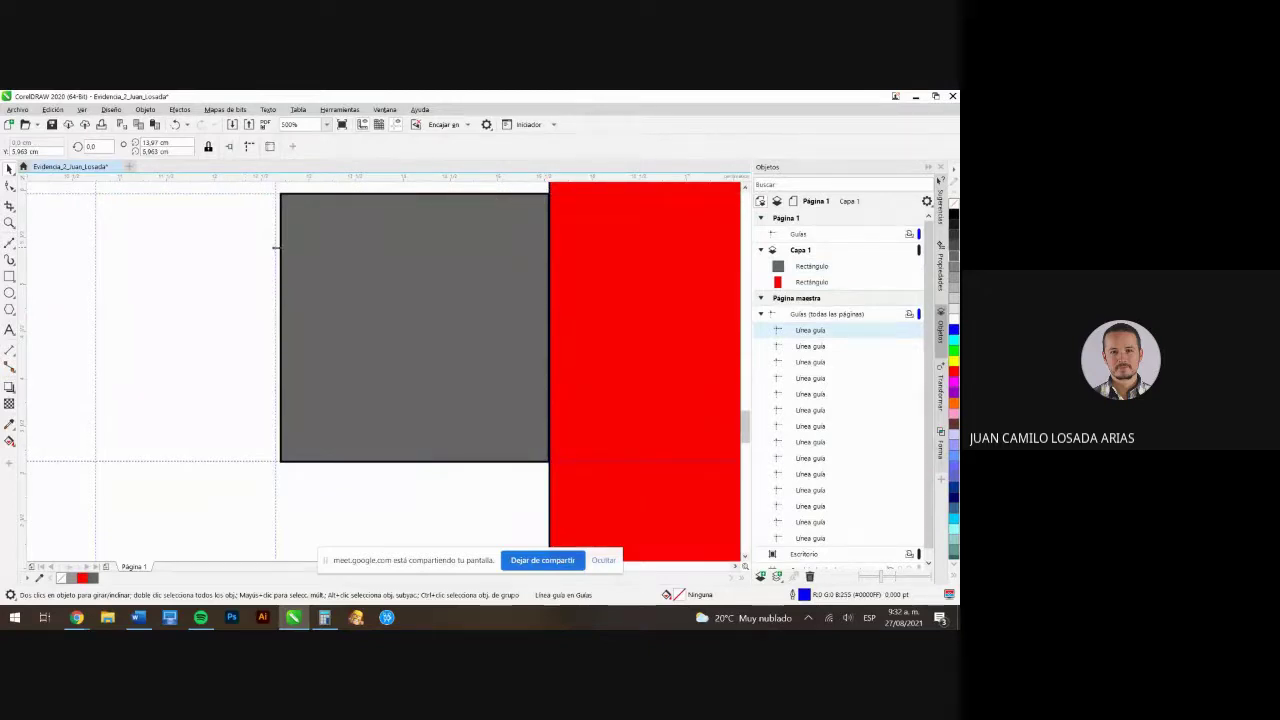
pyautogui.moveTo(276, 247); pyautogui.dragTo(280, 248)
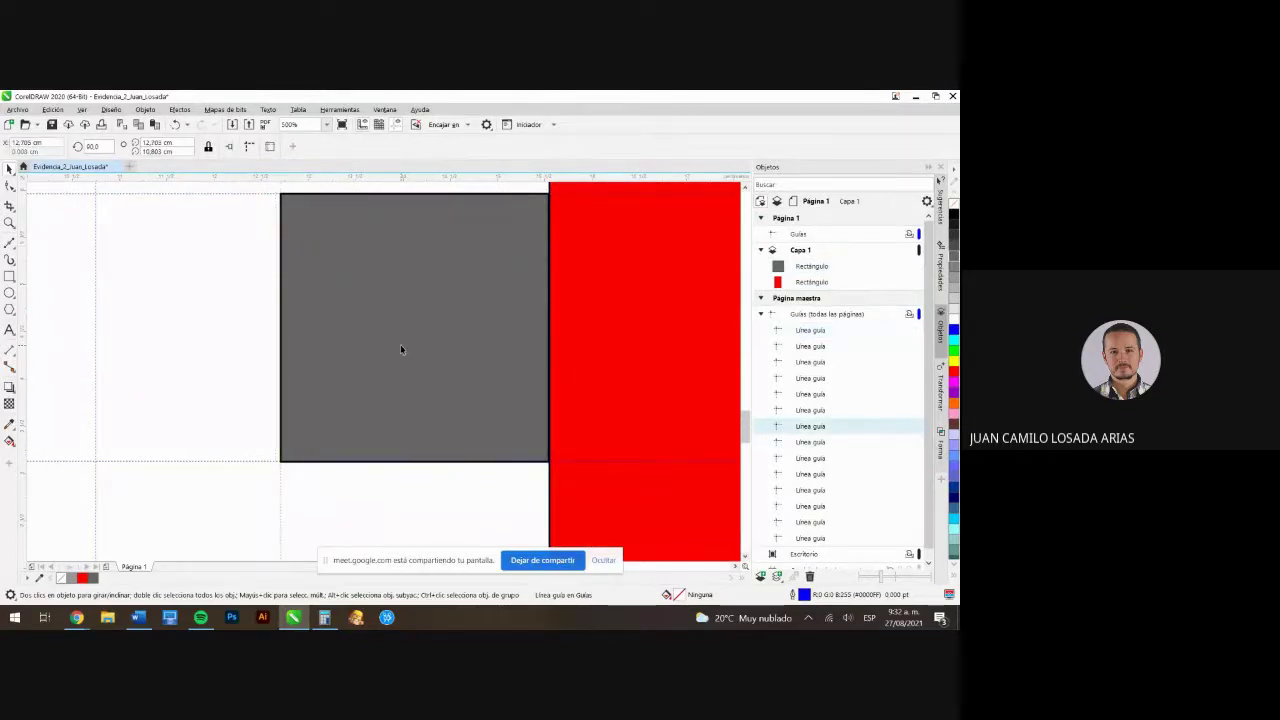
pyautogui.scroll(-3, 420, 423)
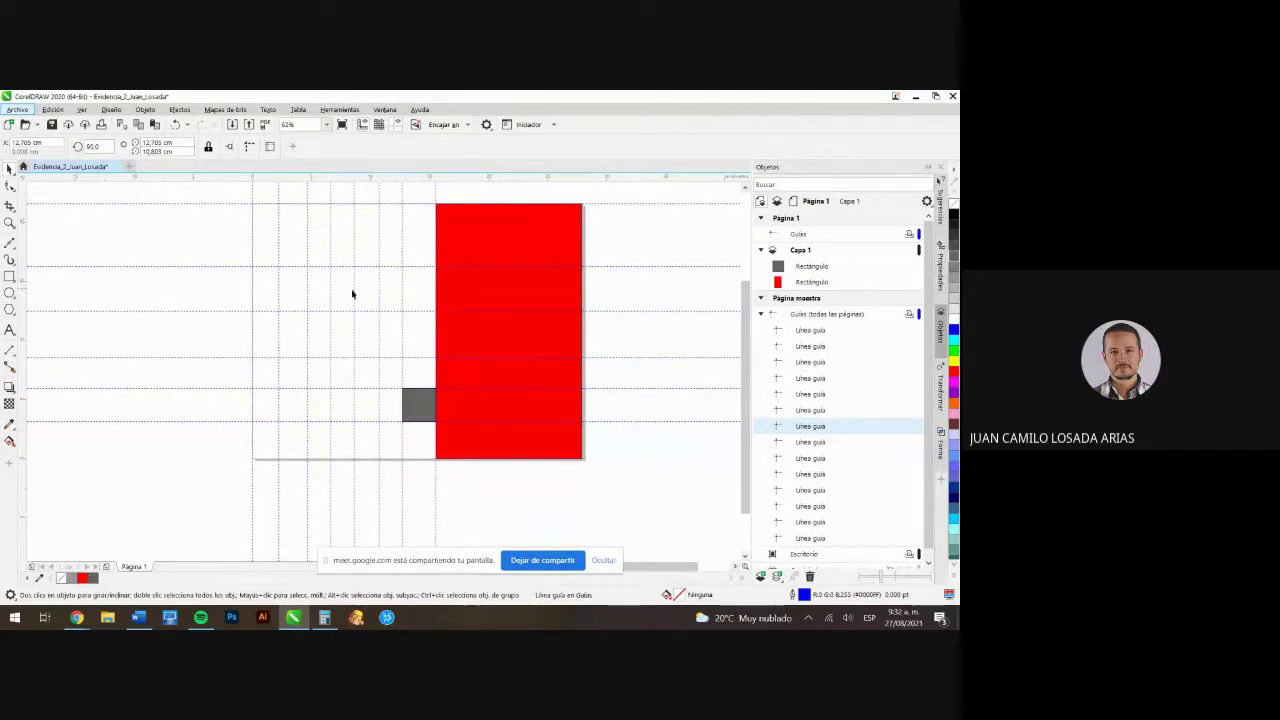
pyautogui.click(650, 301)
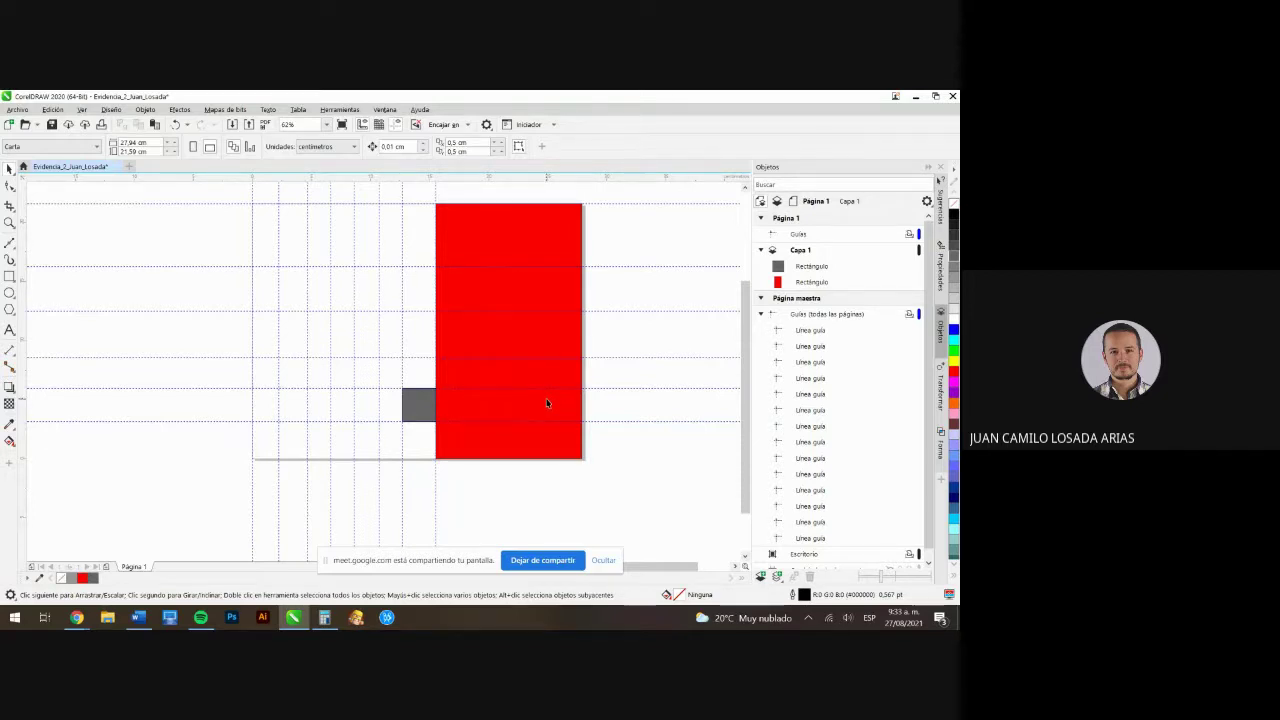
# Draw a rectangle about 12.3 by 3.1 cm over the red rectangle's area below the lowest guideline and fill it yellow
pyautogui.press('F6')
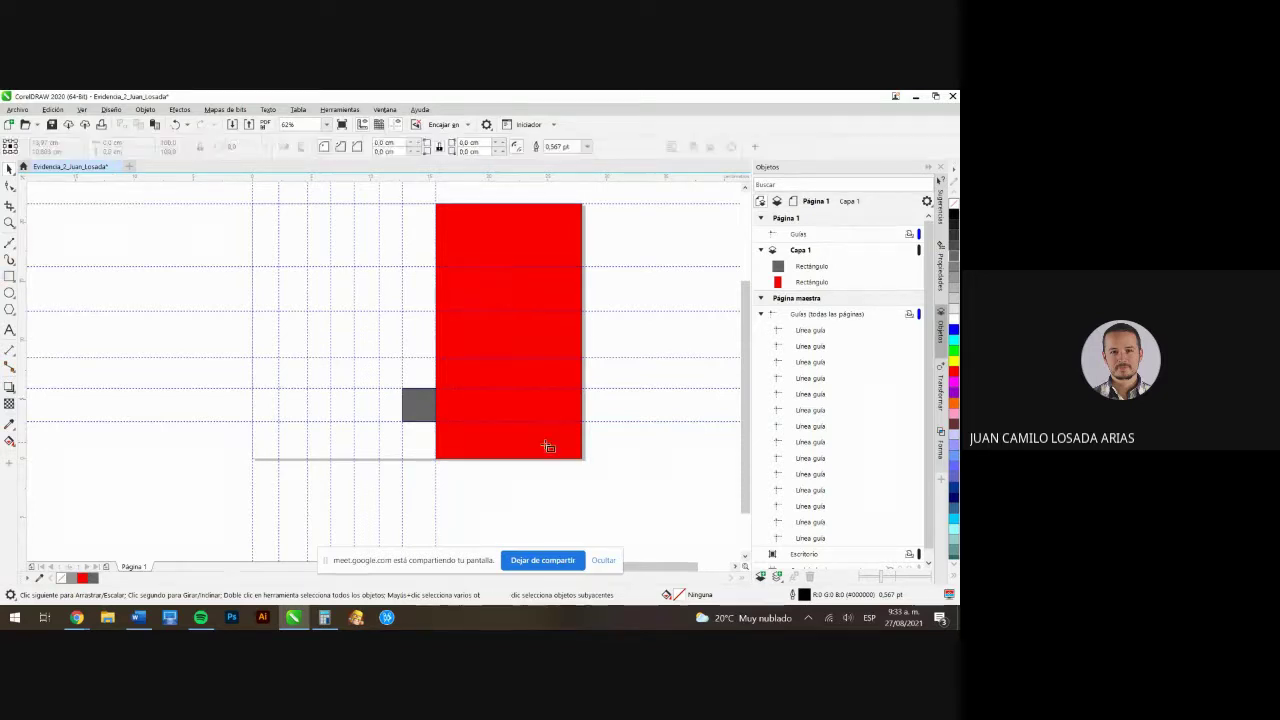
pyautogui.moveTo(436, 421); pyautogui.dragTo(586, 461)
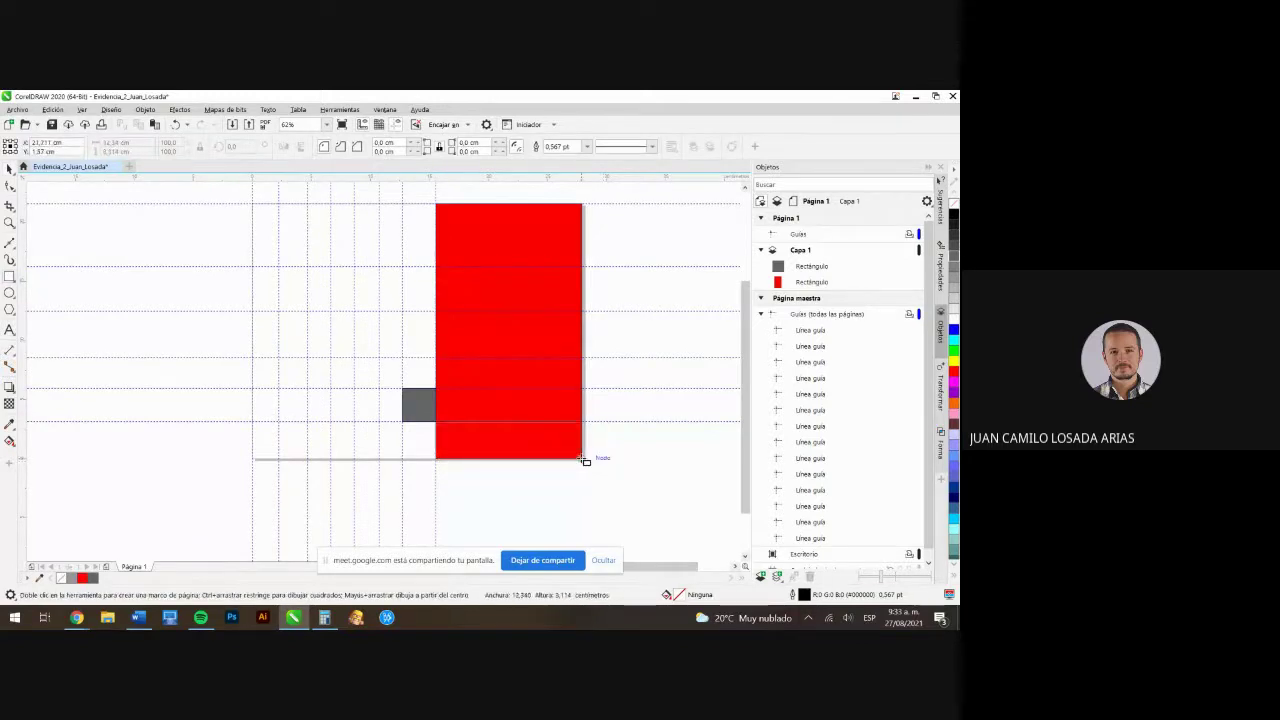
pyautogui.click(953, 322)
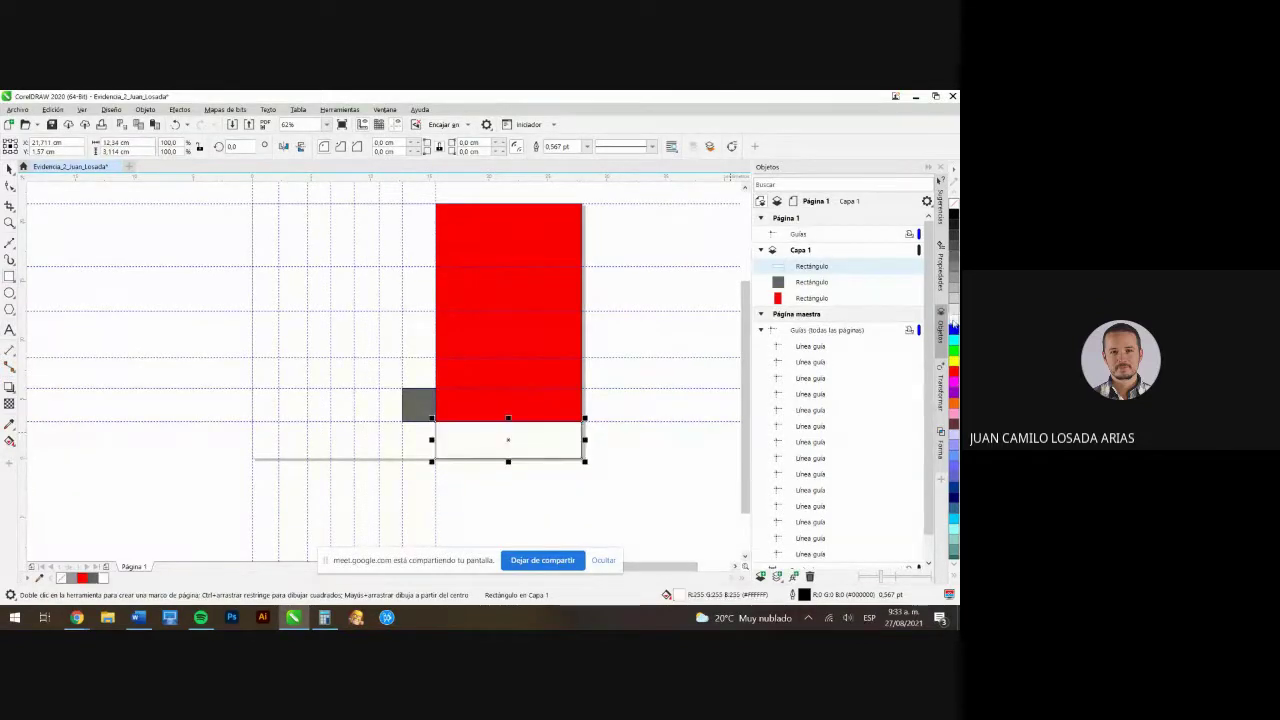
pyautogui.click(953, 365)
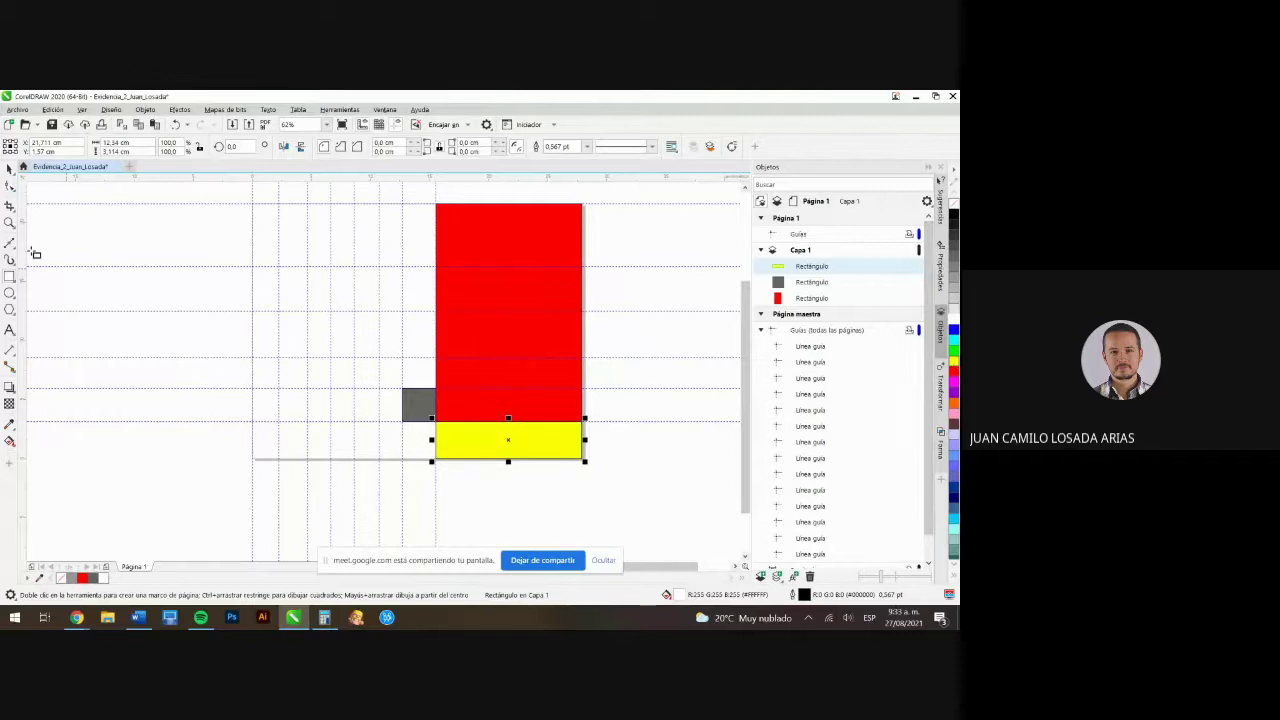
pyautogui.click(9, 168)
pyautogui.click(122, 272)
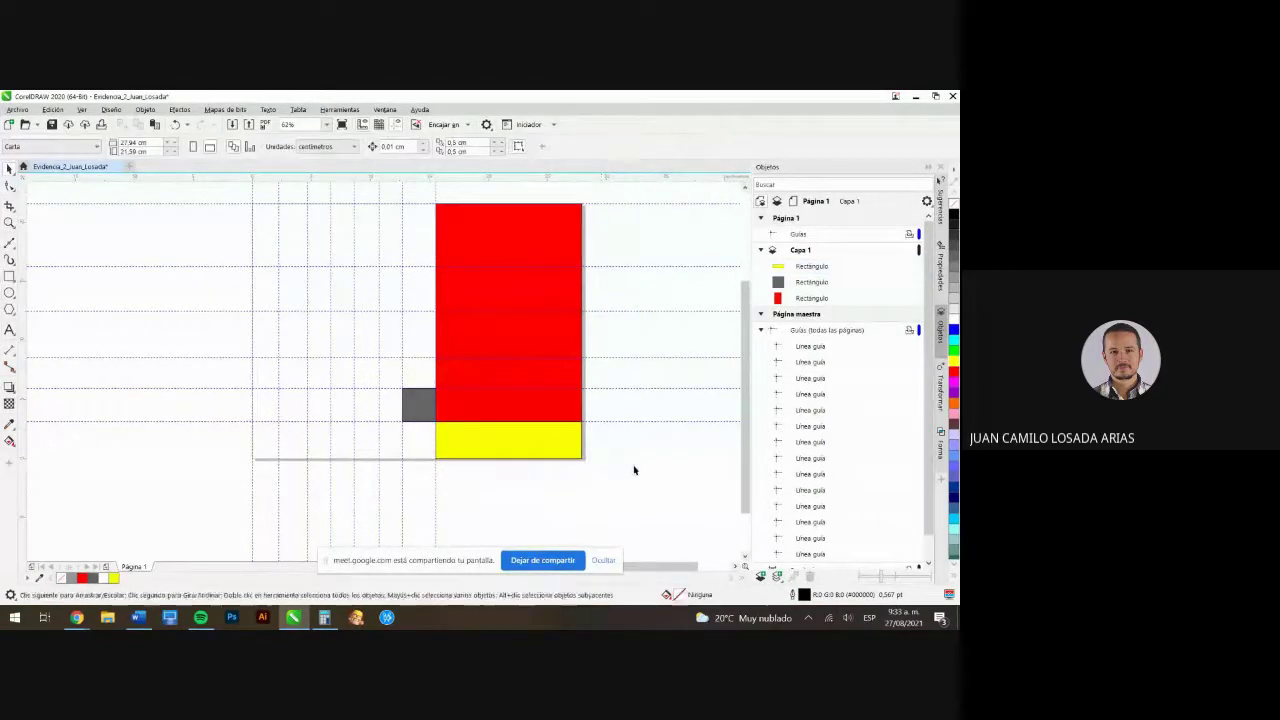
pyautogui.click(500, 450)
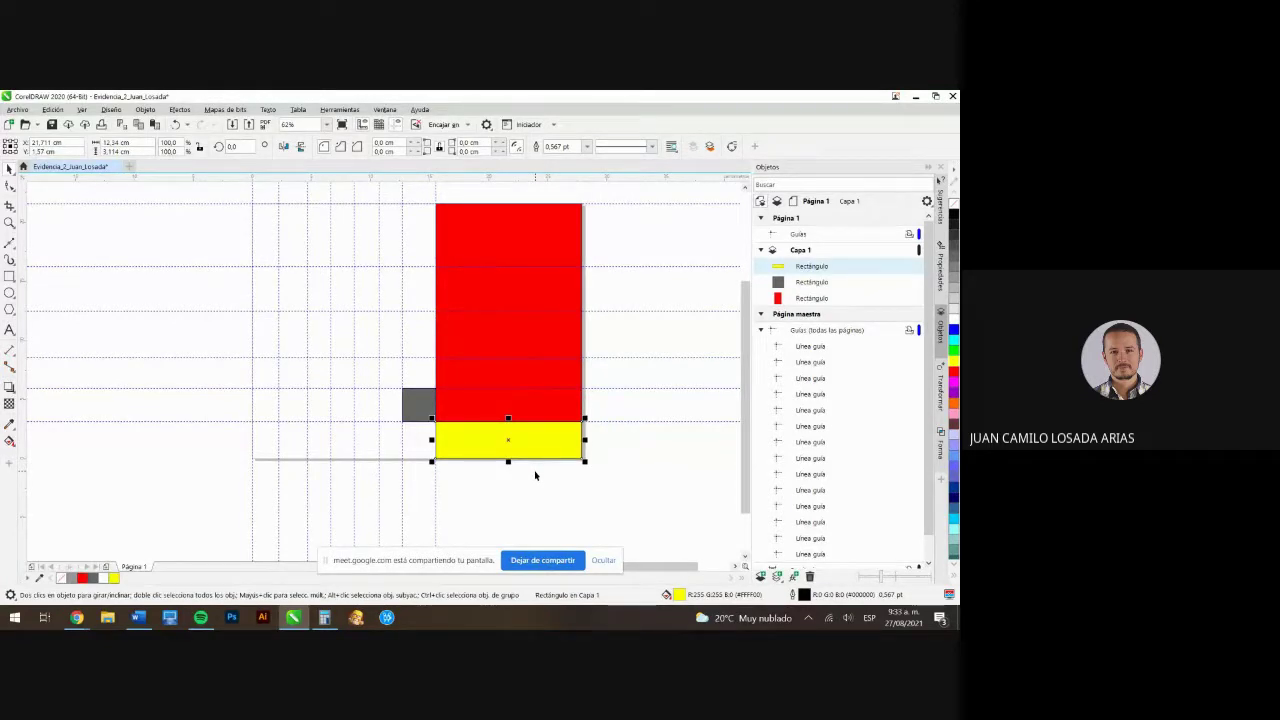
pyautogui.click(534, 475)
# Switch to the Google Meet call in Chrome, decline the outside participant's join request and read the latest chat message
pyautogui.click(76, 617)
pyautogui.click(60, 560)
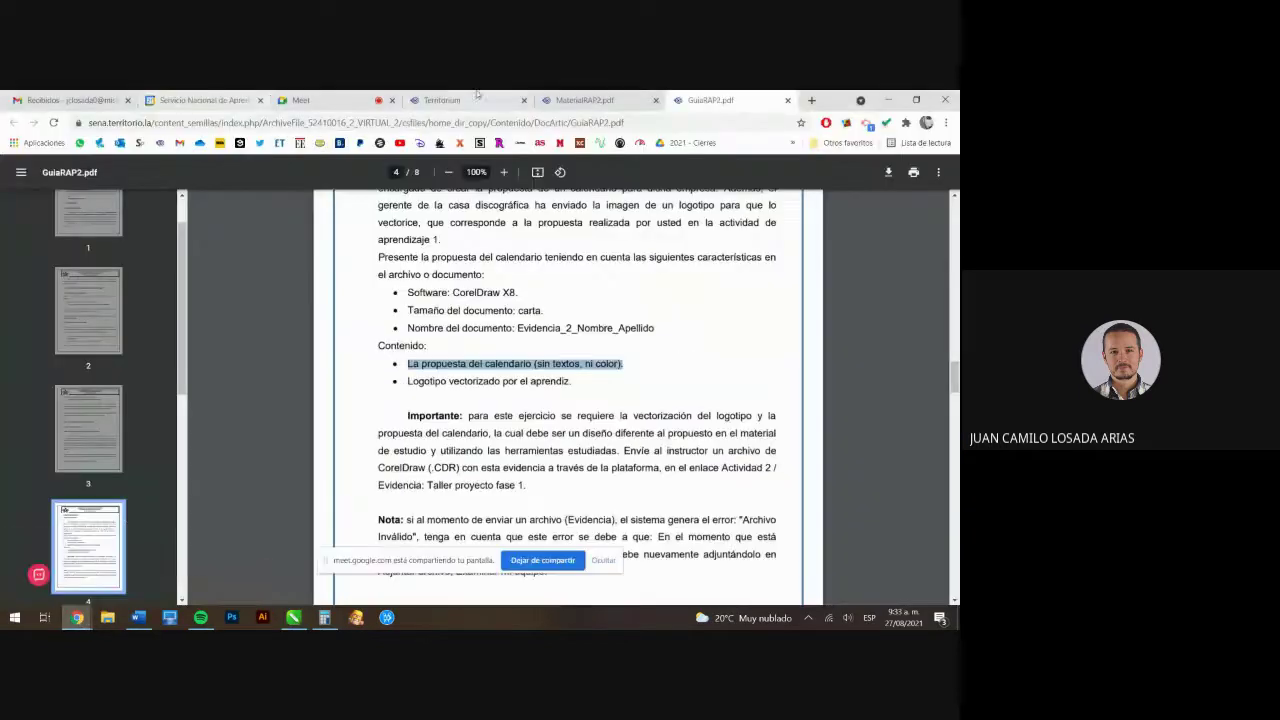
pyautogui.click(300, 100)
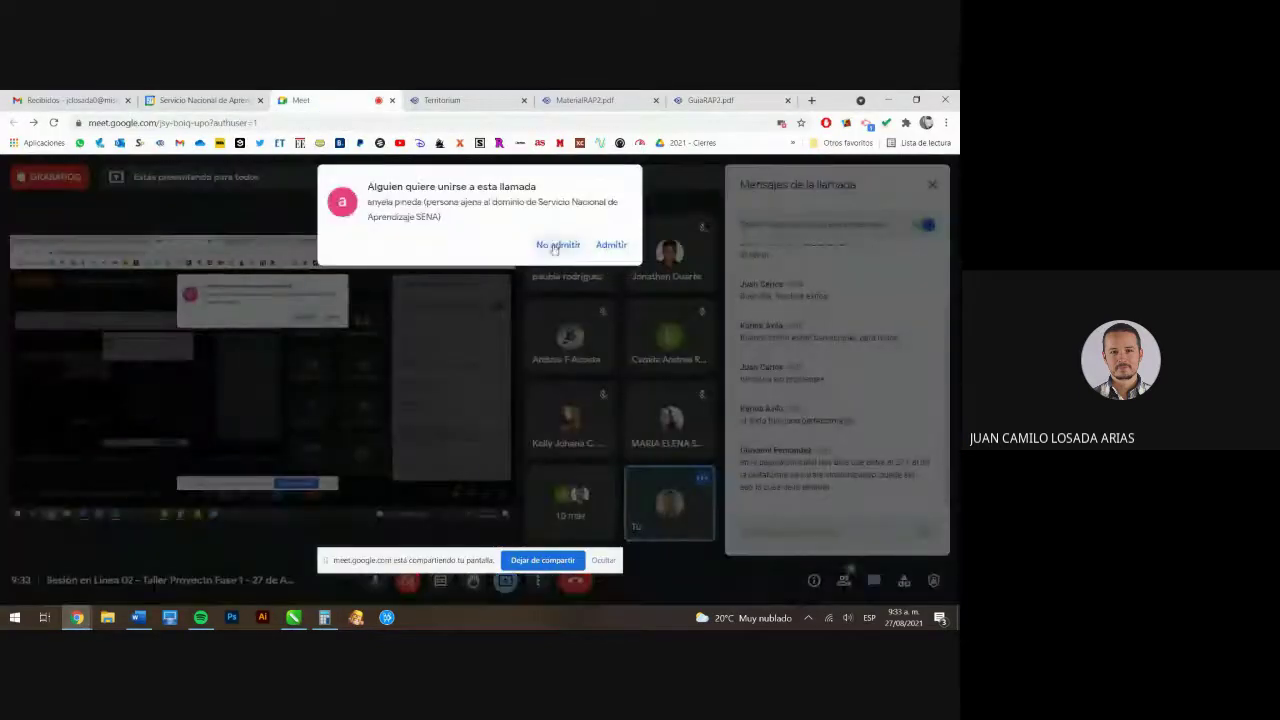
pyautogui.click(555, 247)
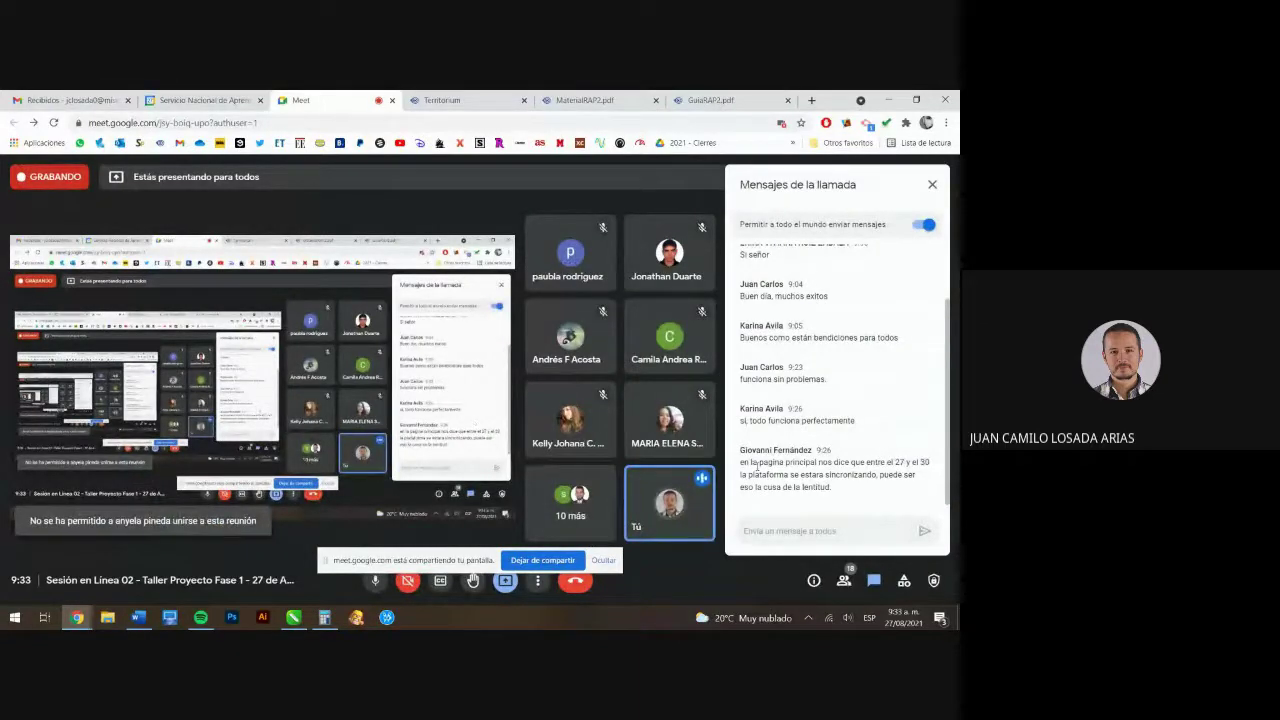
pyautogui.moveTo(762, 462); pyautogui.dragTo(838, 464)
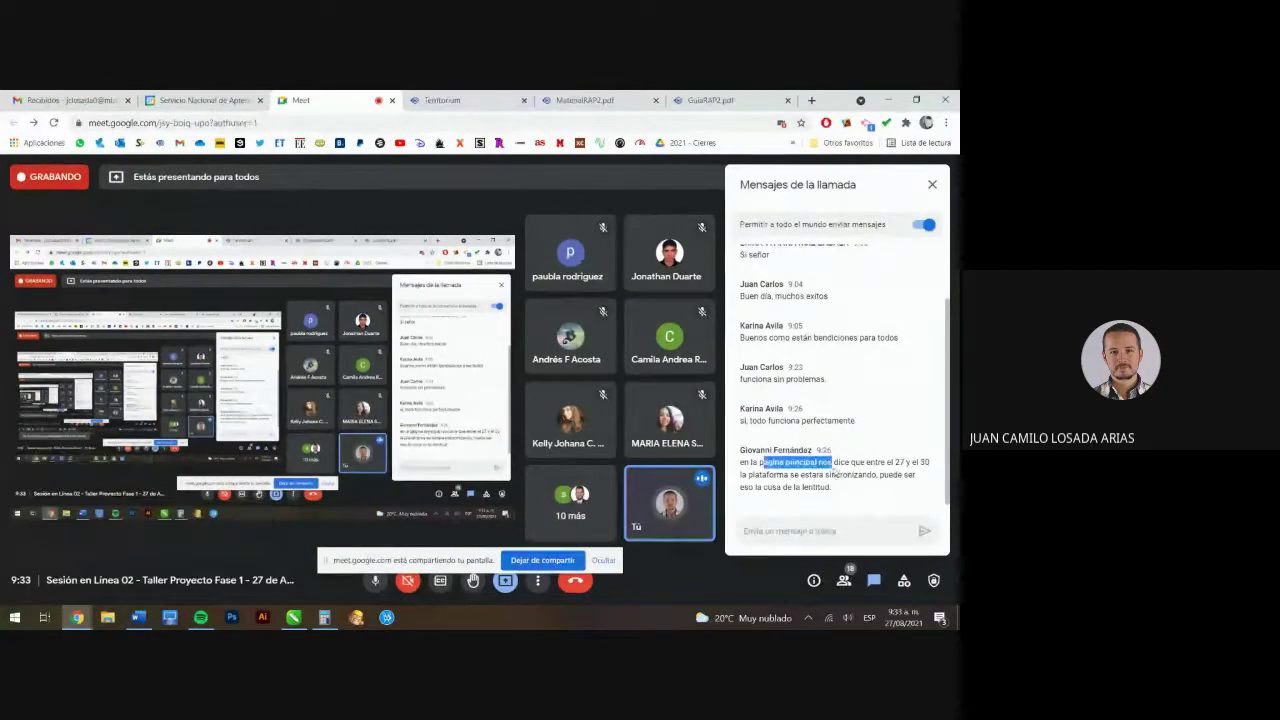
pyautogui.click(855, 486)
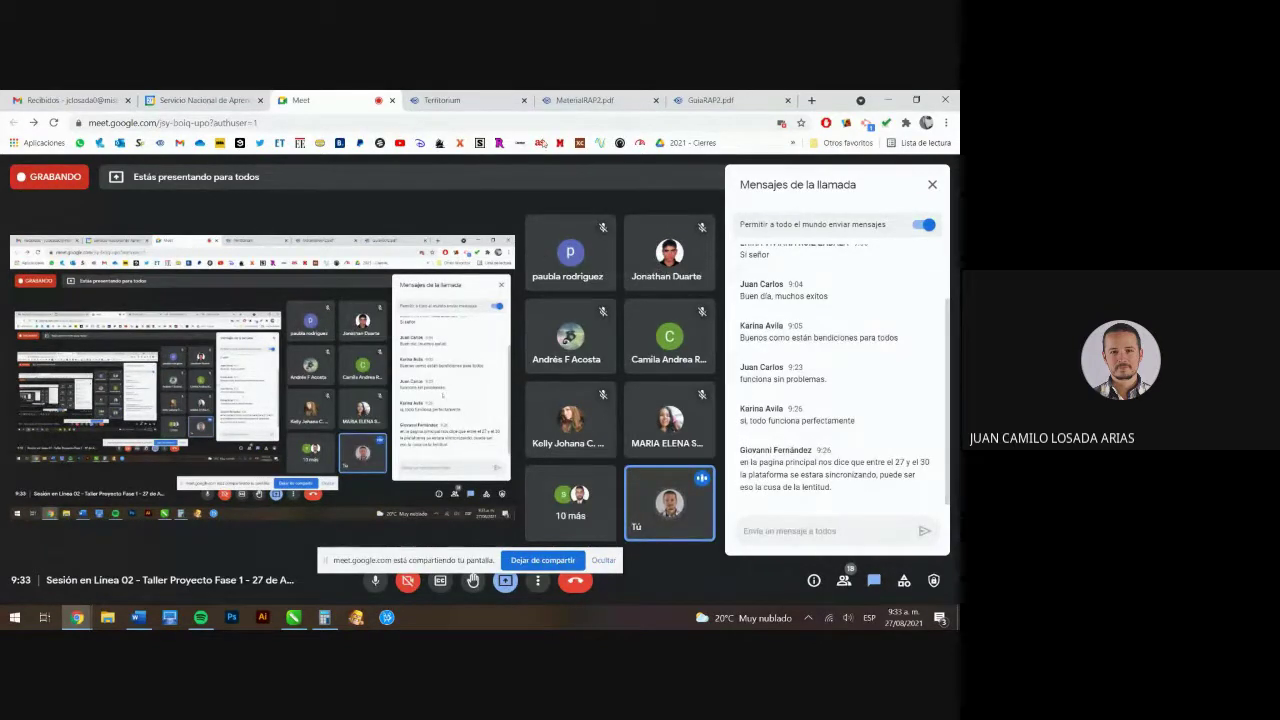
# Find the sample green logo in section 6, "Creando un logotipo", on page 10 of MaterialRAP2.pdf
pyautogui.click(442, 100)
pyautogui.click(590, 100)
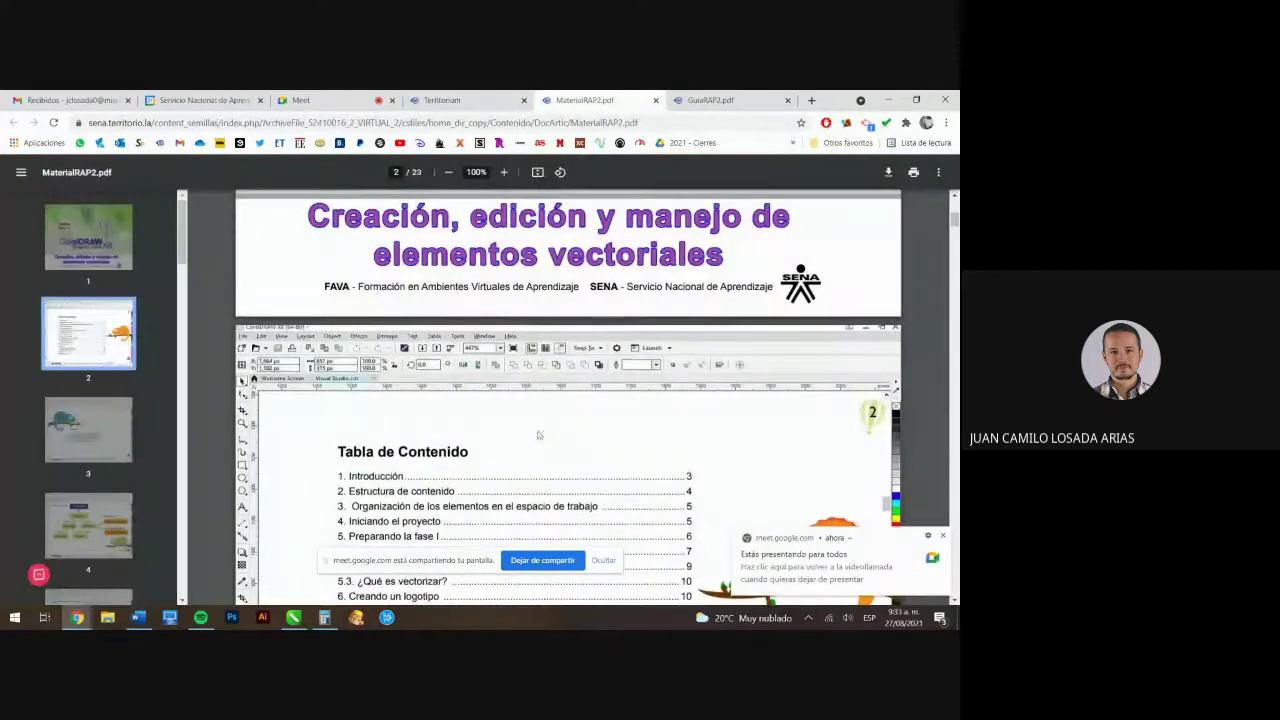
pyautogui.scroll(-5, 113, 426)
pyautogui.scroll(-2, 113, 426)
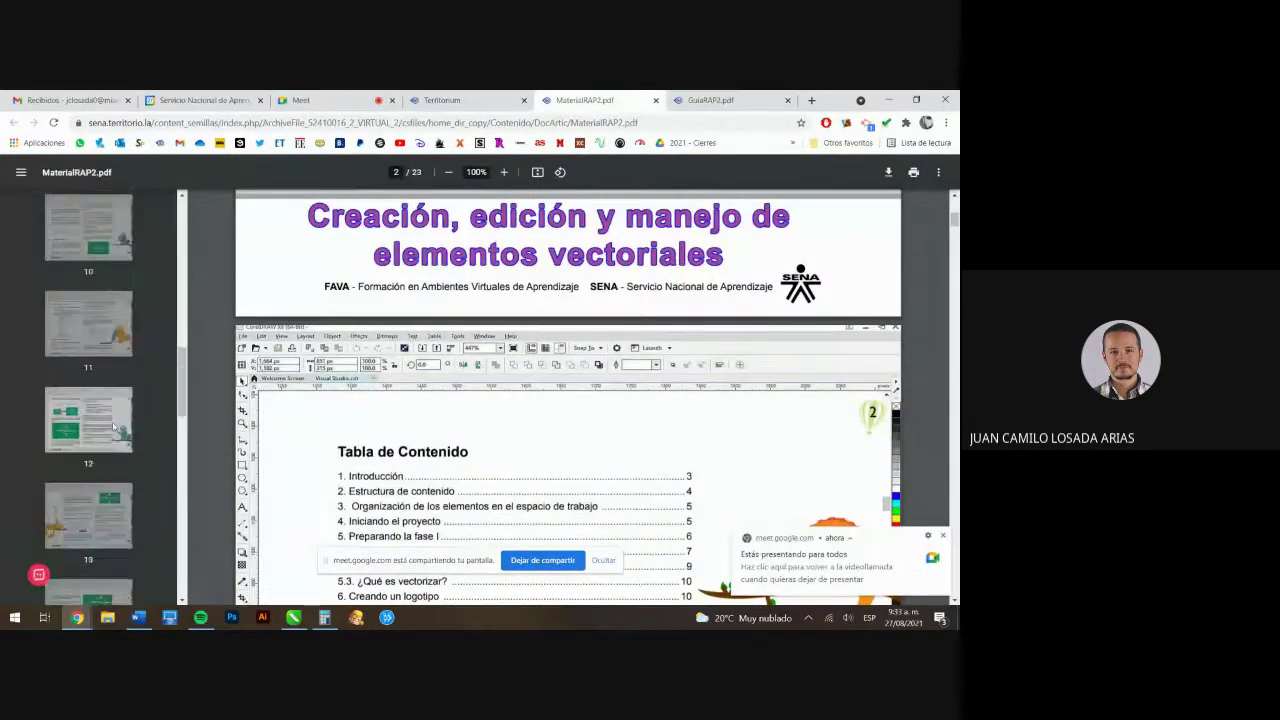
pyautogui.click(114, 349)
pyautogui.scroll(-6, 568, 395)
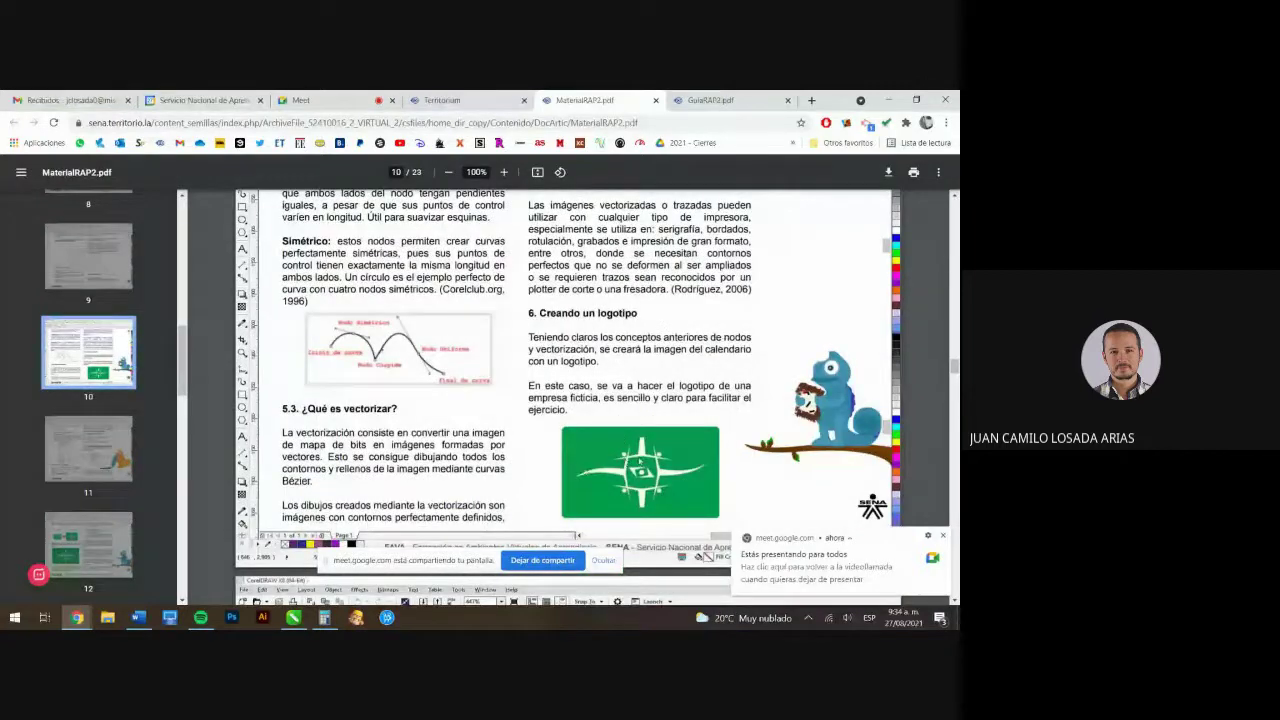
pyautogui.scroll(-1, 667, 409)
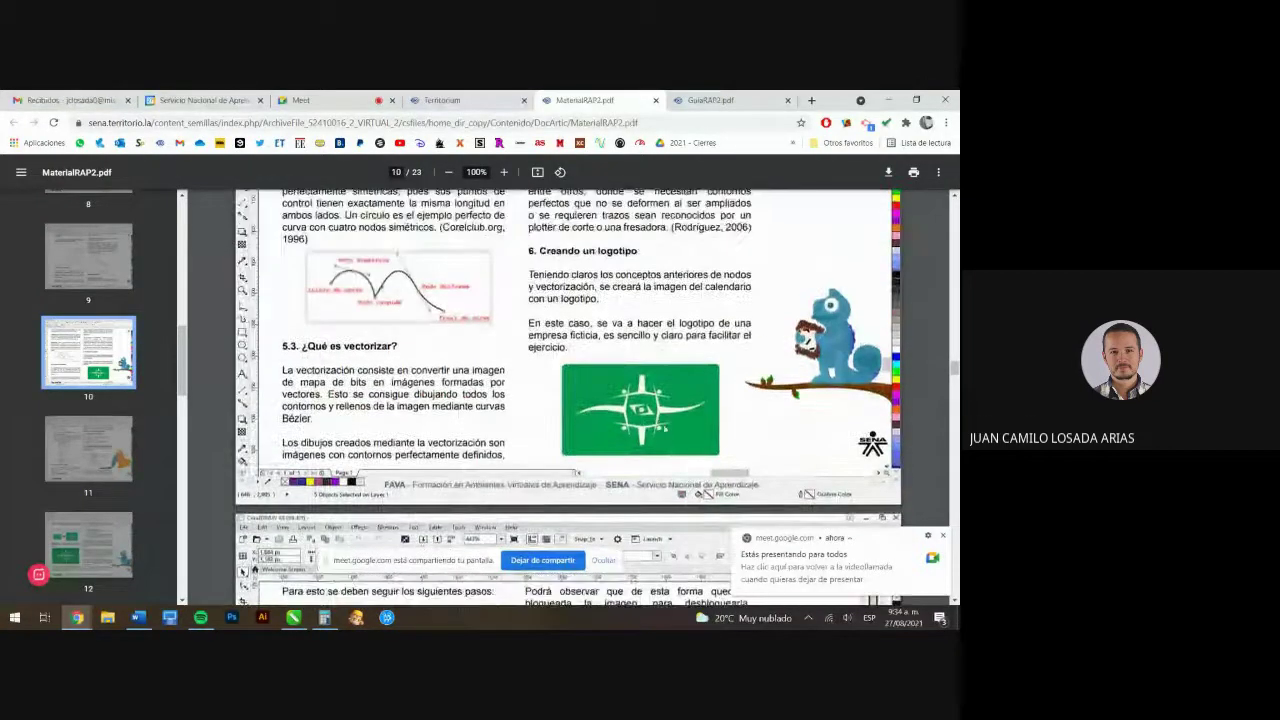
pyautogui.scroll(-2, 568, 395)
pyautogui.scroll(5, 673, 398)
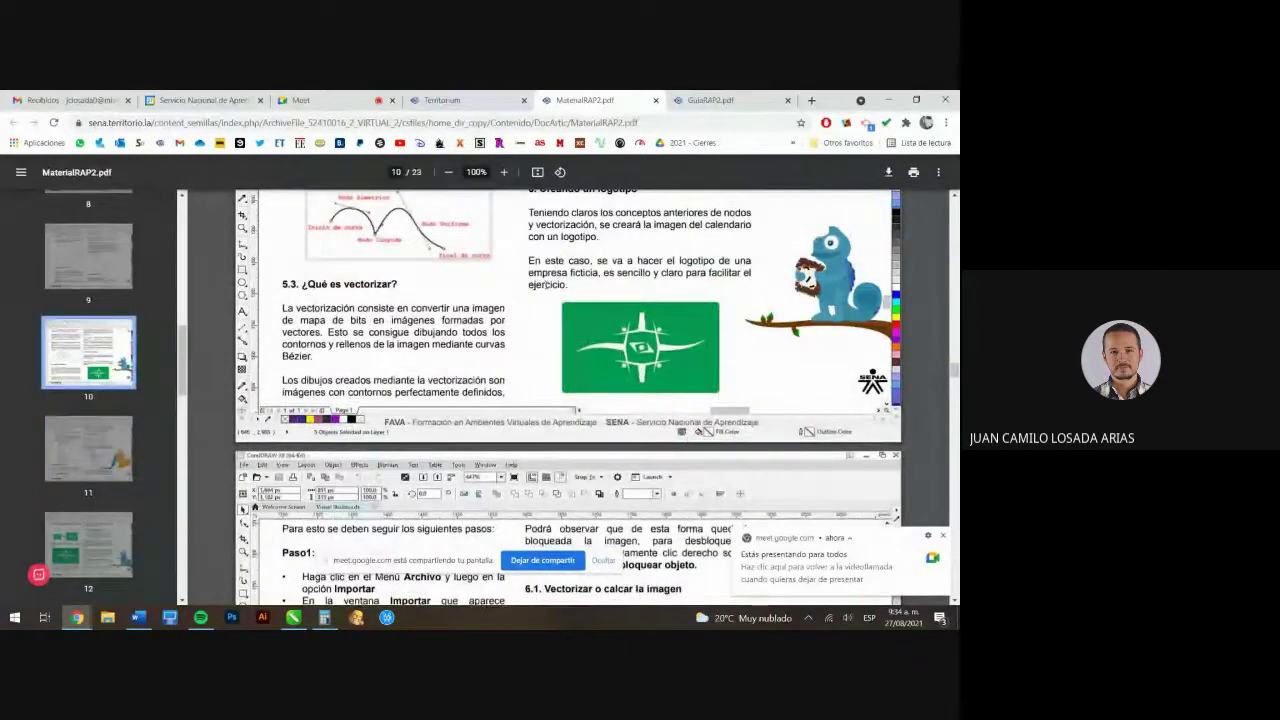
# Capture the screen area around the green logo on page 10 and copy it to the clipboard
pyautogui.click(292, 617)
pyautogui.click(292, 617)
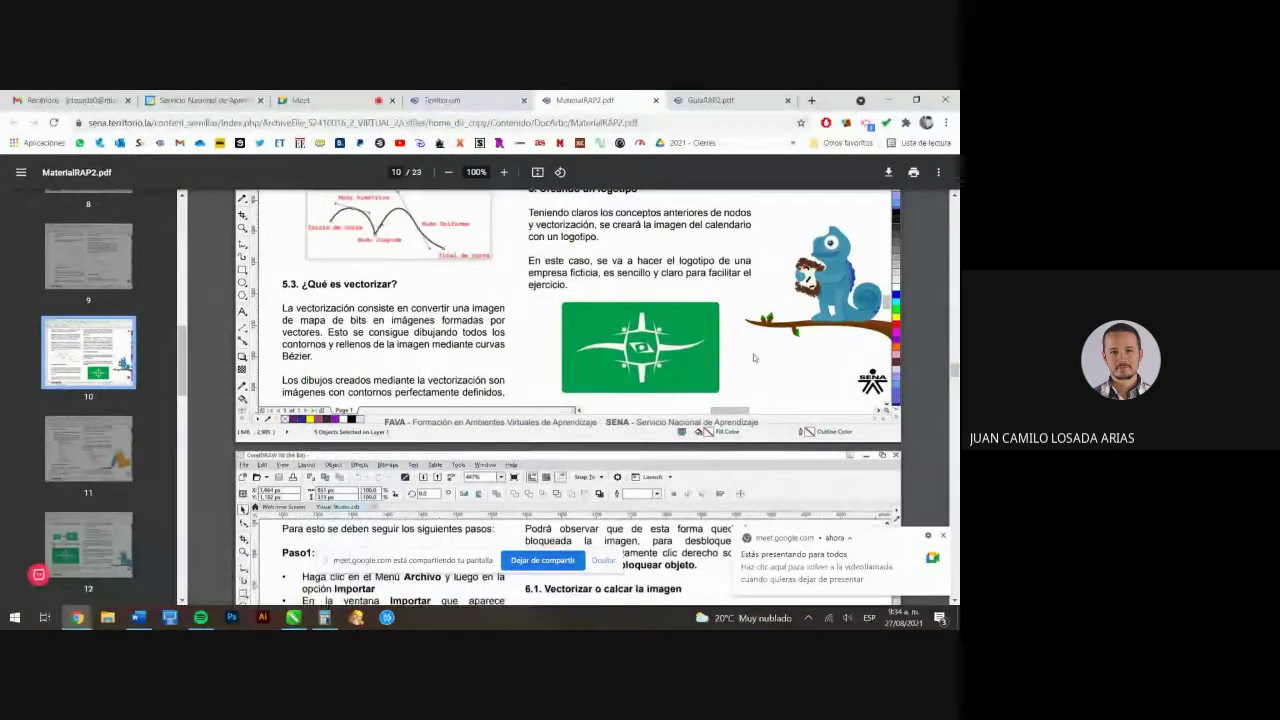
pyautogui.press('Print')
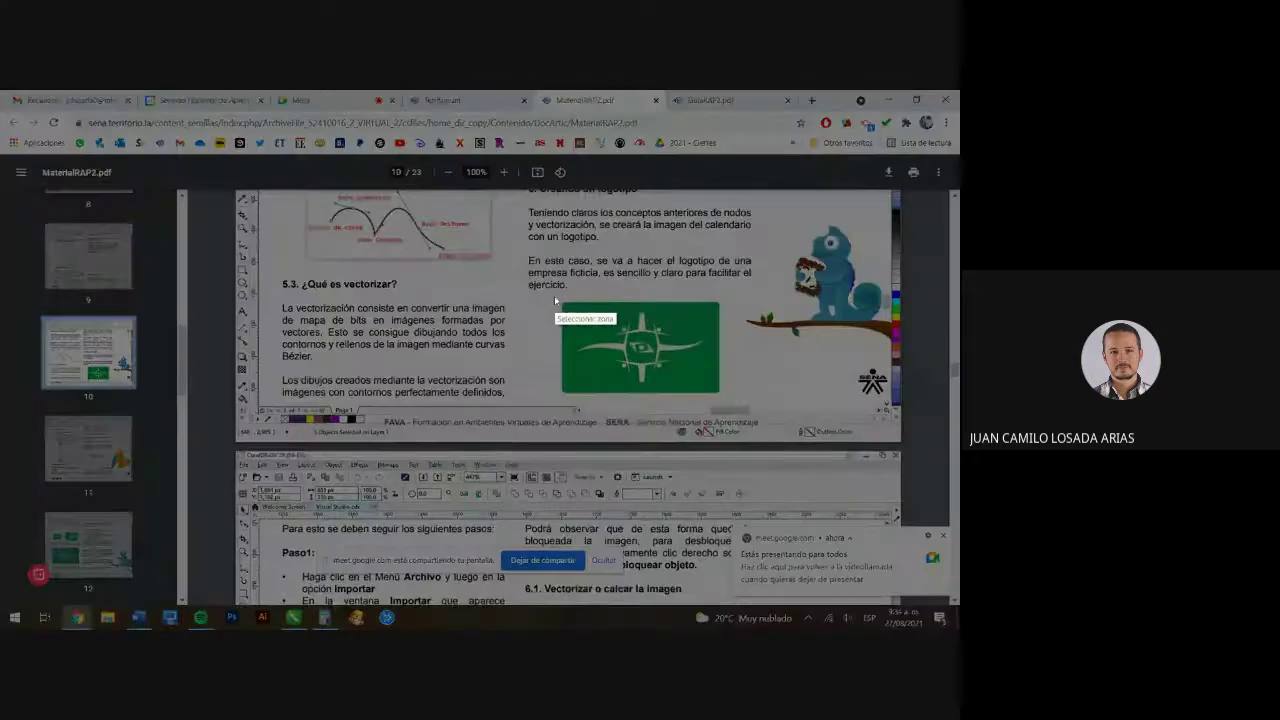
pyautogui.moveTo(556, 297); pyautogui.dragTo(724, 396)
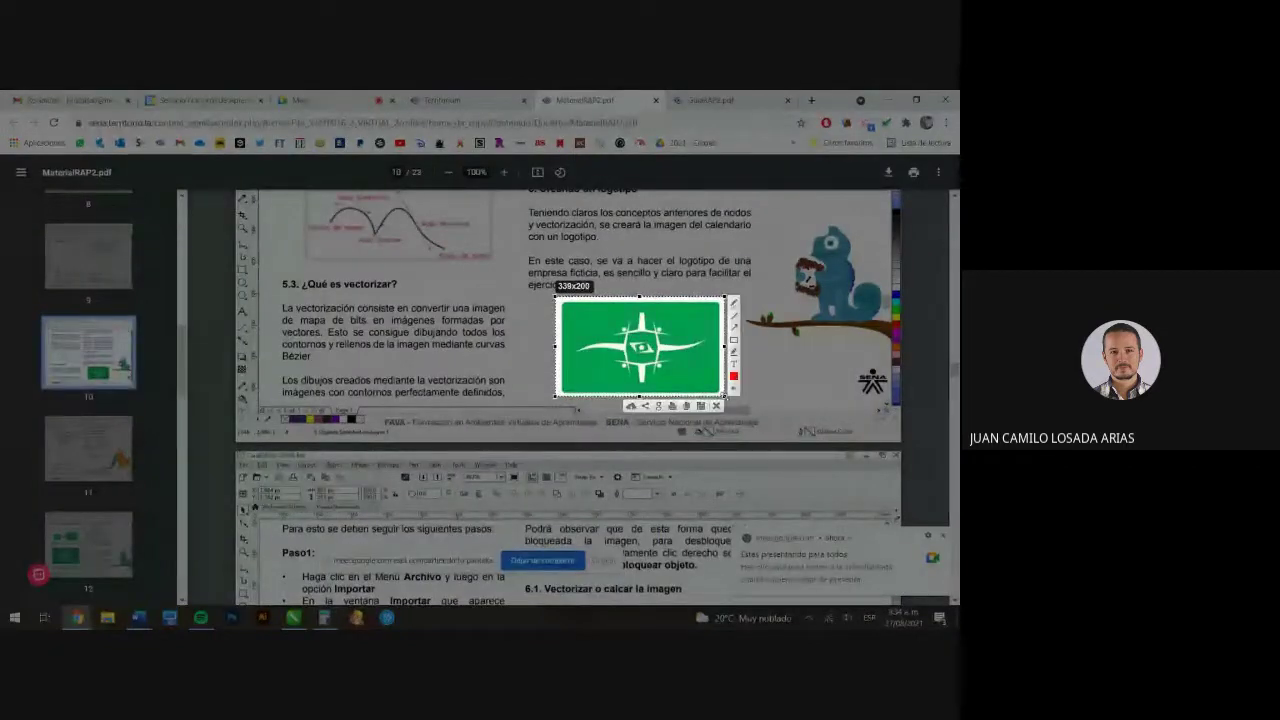
pyautogui.hotkey('ctrl', 'c')
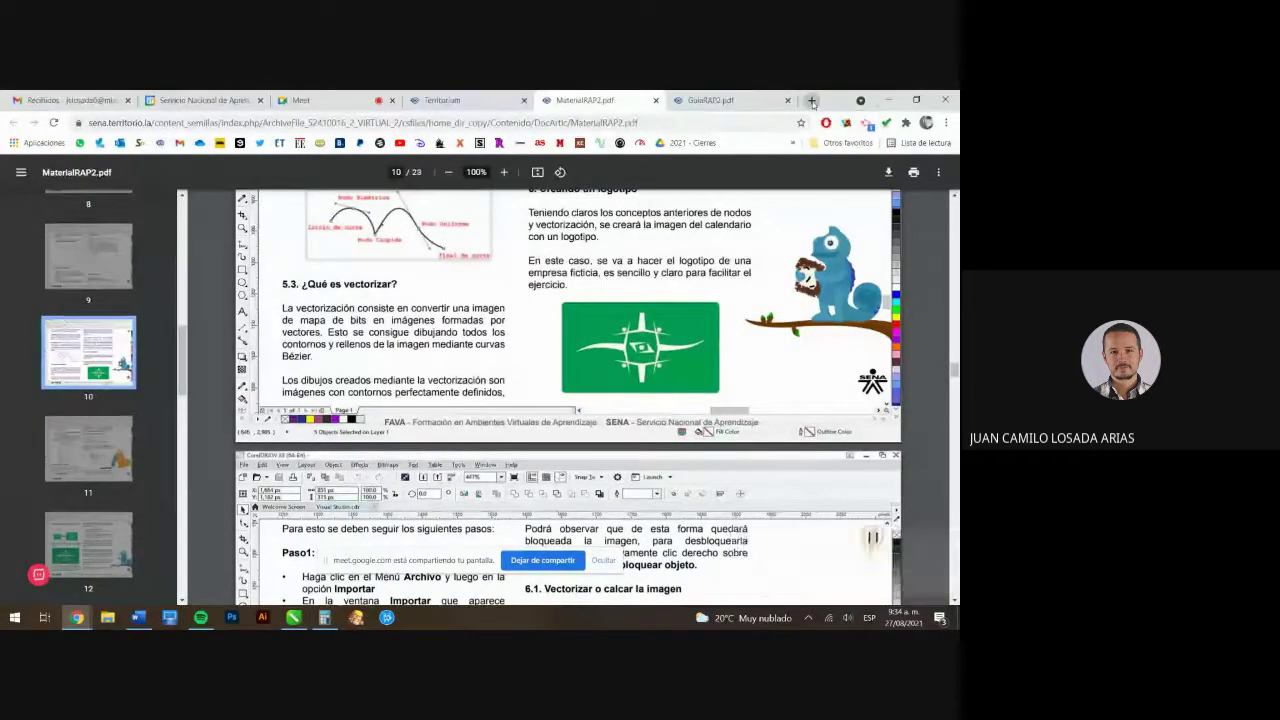
# Search Google for "pantallazos windows", read the answer on taking a screen capture in Windows 10, and close the search page
pyautogui.click(812, 101)
pyautogui.write('pantalla')
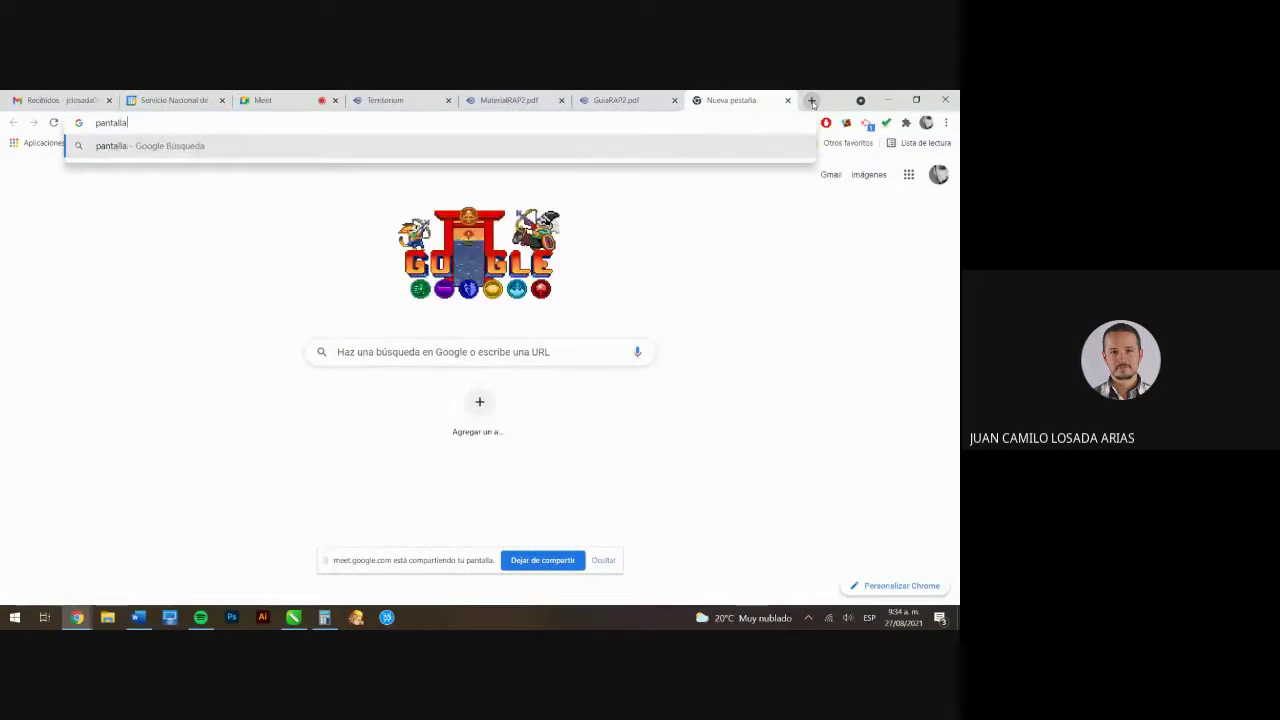
pyautogui.write('zos windows')
pyautogui.press('Return')
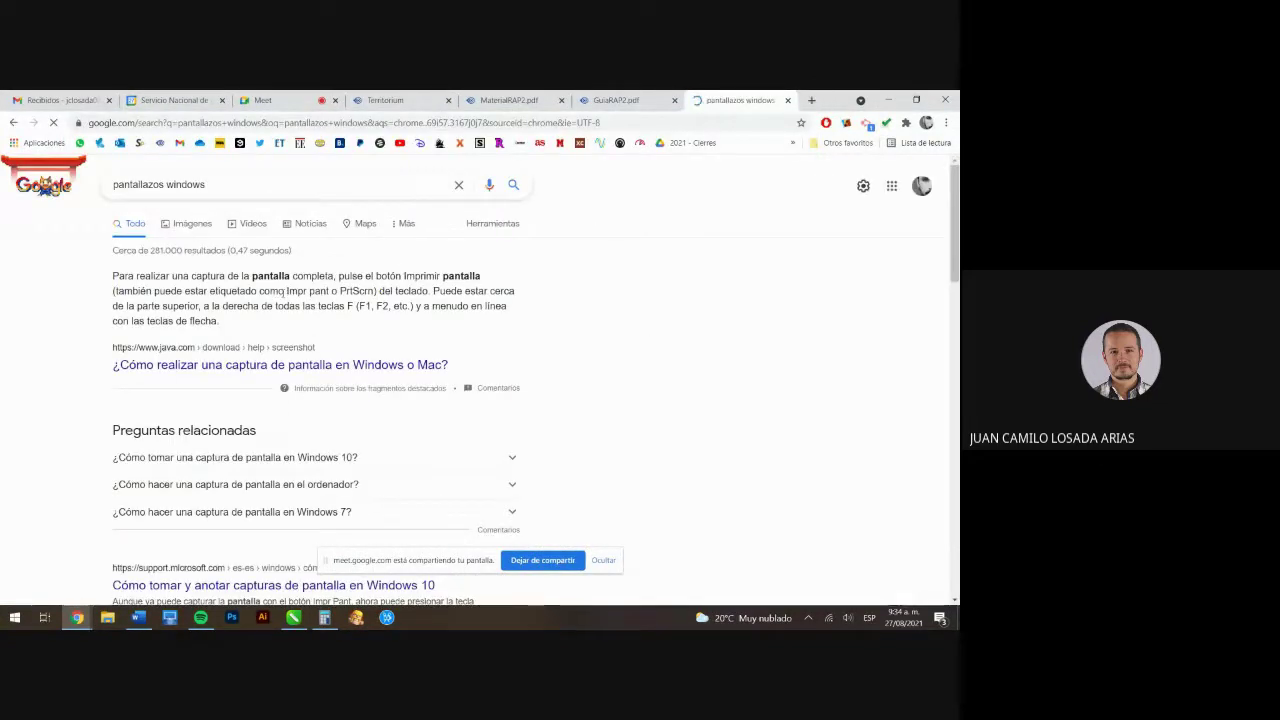
pyautogui.scroll(-3, 330, 309)
pyautogui.click(292, 271)
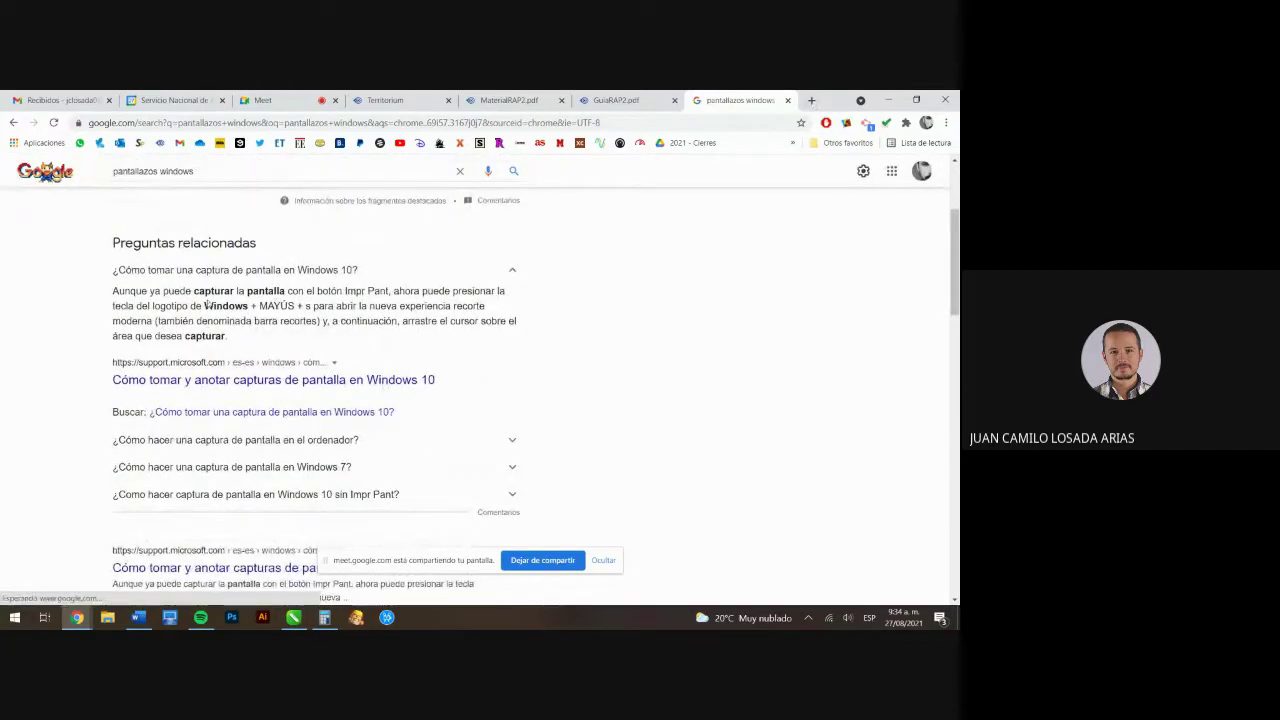
pyautogui.moveTo(204, 306); pyautogui.dragTo(308, 306)
pyautogui.click(310, 305)
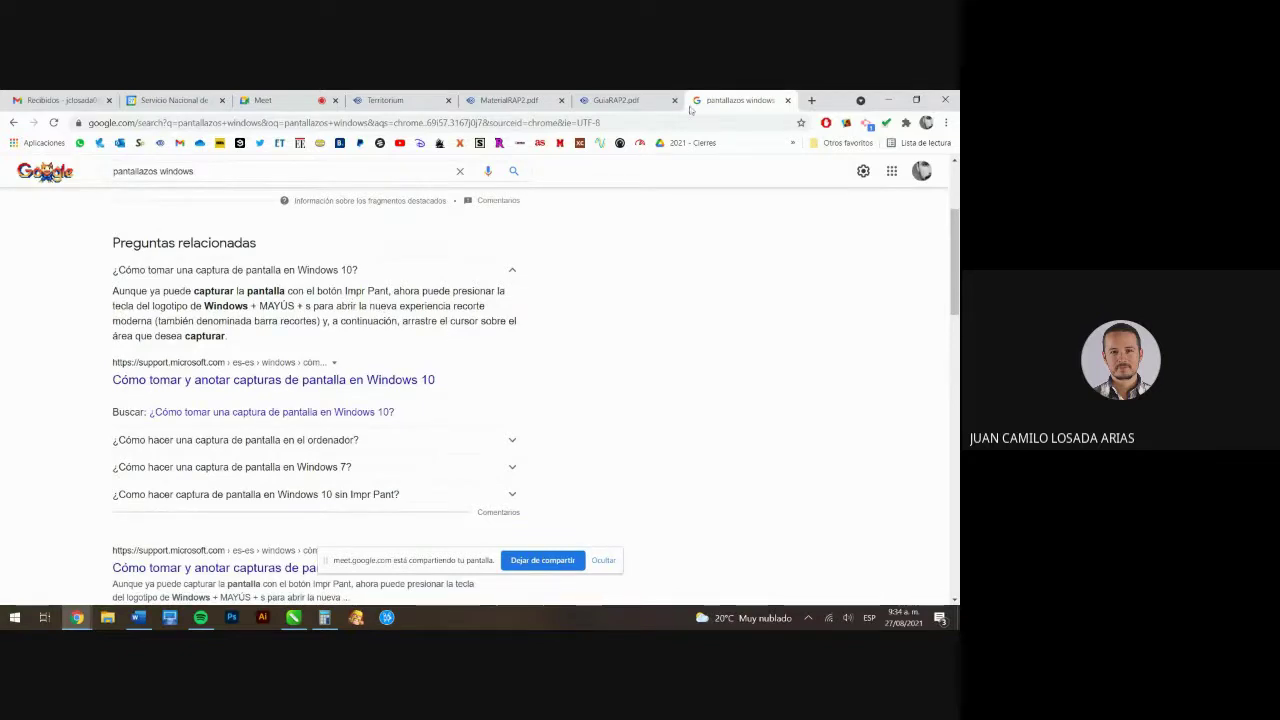
pyautogui.click(787, 100)
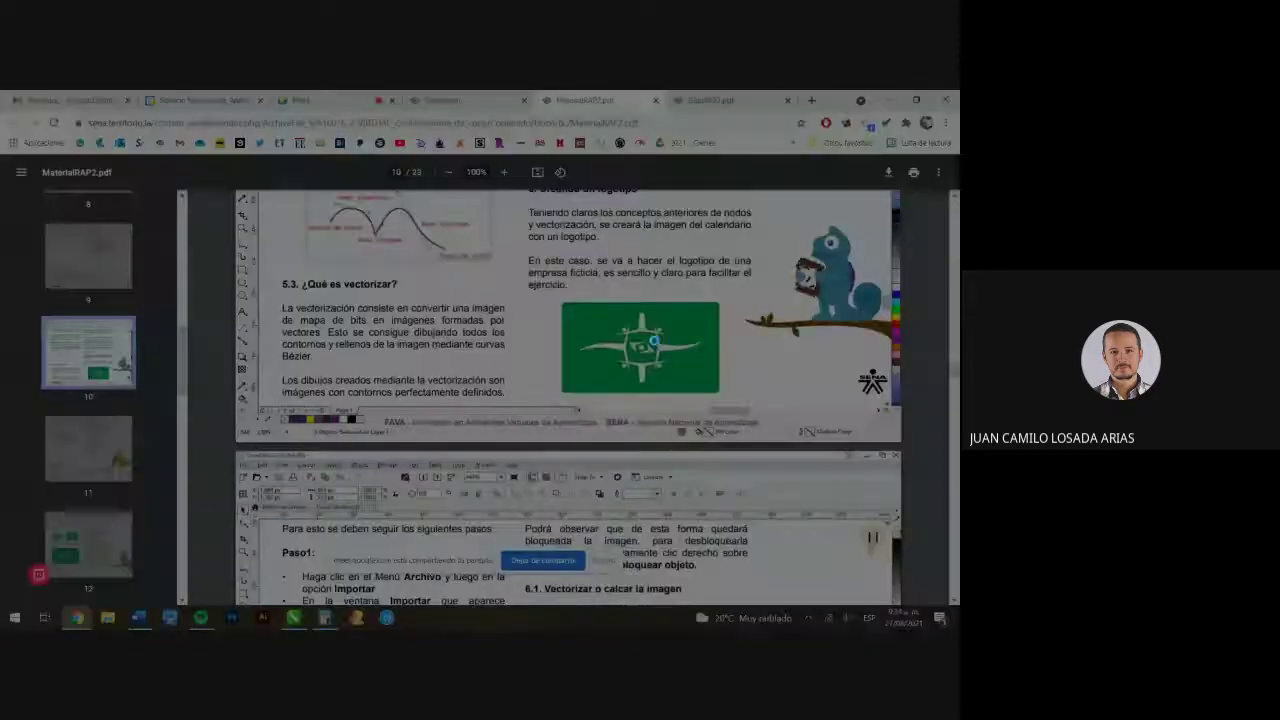
# Capture the green logo with a small margin, paste it into CorelDRAW and place it beside the page at about X -7.28, Y 4.45 cm
pyautogui.moveTo(546, 286); pyautogui.dragTo(728, 402)
pyautogui.hotkey('ctrl', 'c')
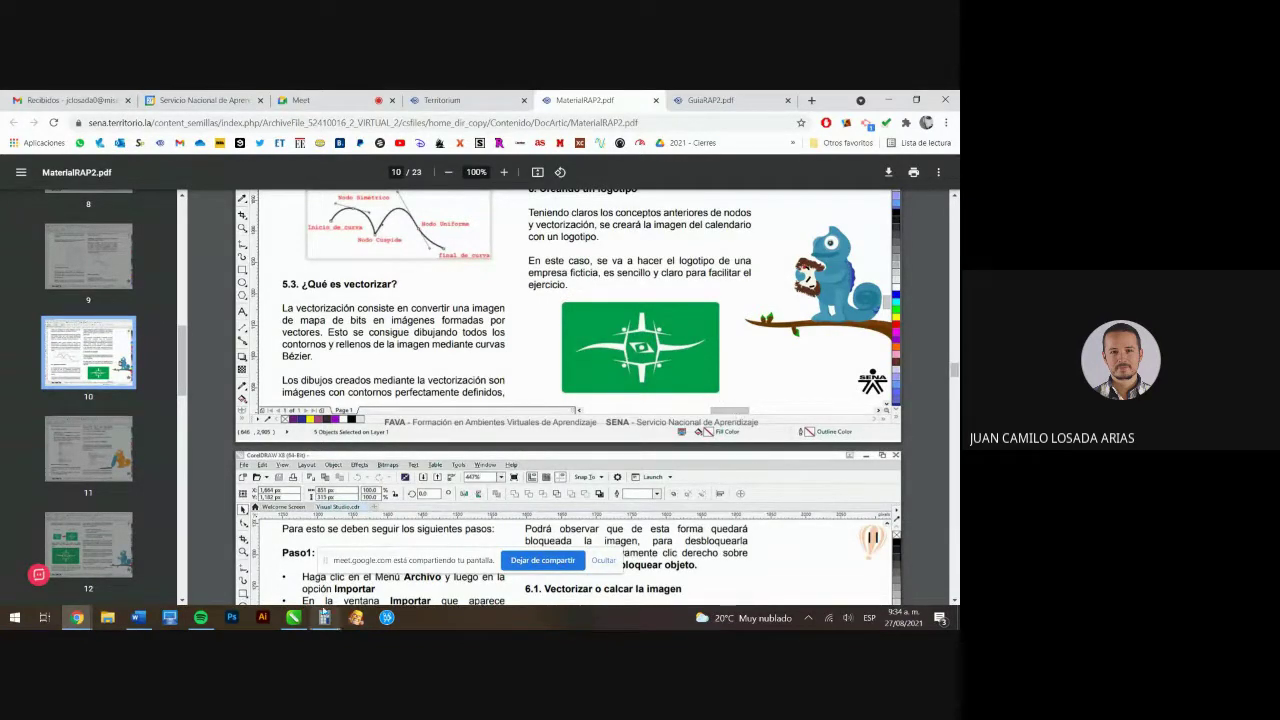
pyautogui.click(292, 618)
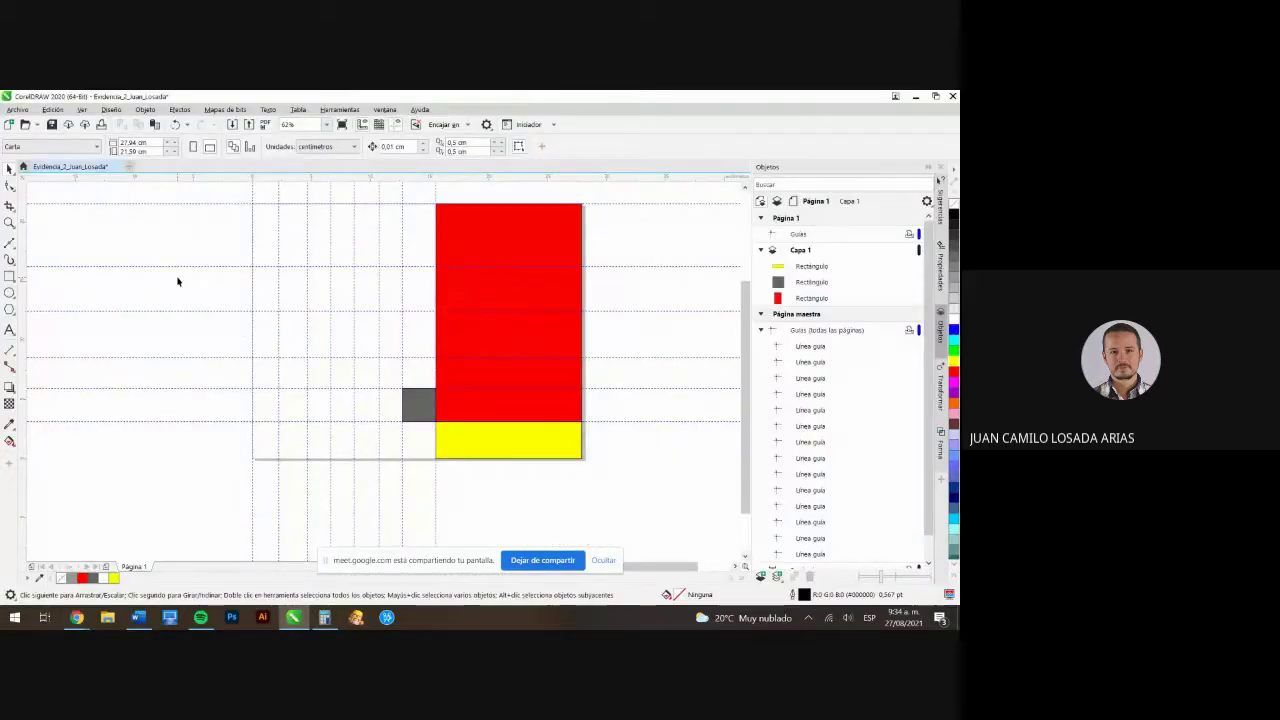
pyautogui.hotkey('ctrl', 'v')
pyautogui.moveTo(463, 344); pyautogui.dragTo(211, 412)
# Examine the pasted bitmap logo's edges and central details at high magnification to judge its image quality
pyautogui.scroll(1, 138, 413)
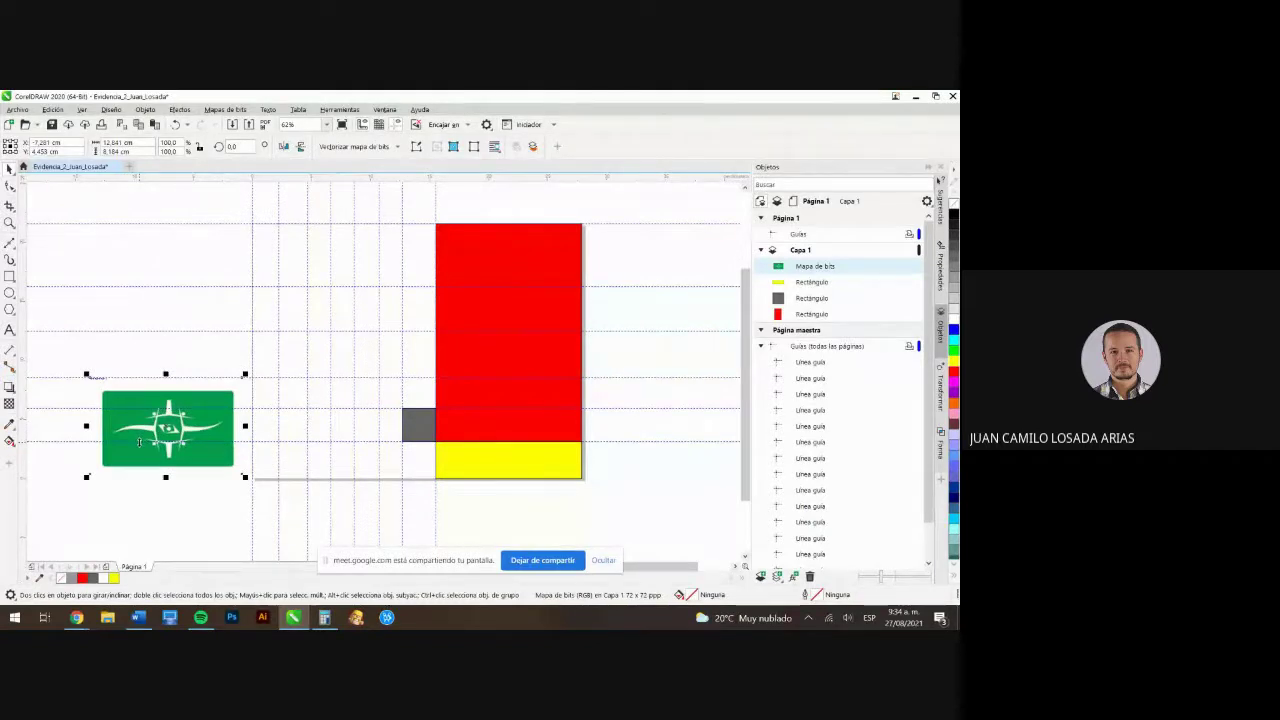
pyautogui.scroll(2, 141, 444)
pyautogui.scroll(-2, 335, 399)
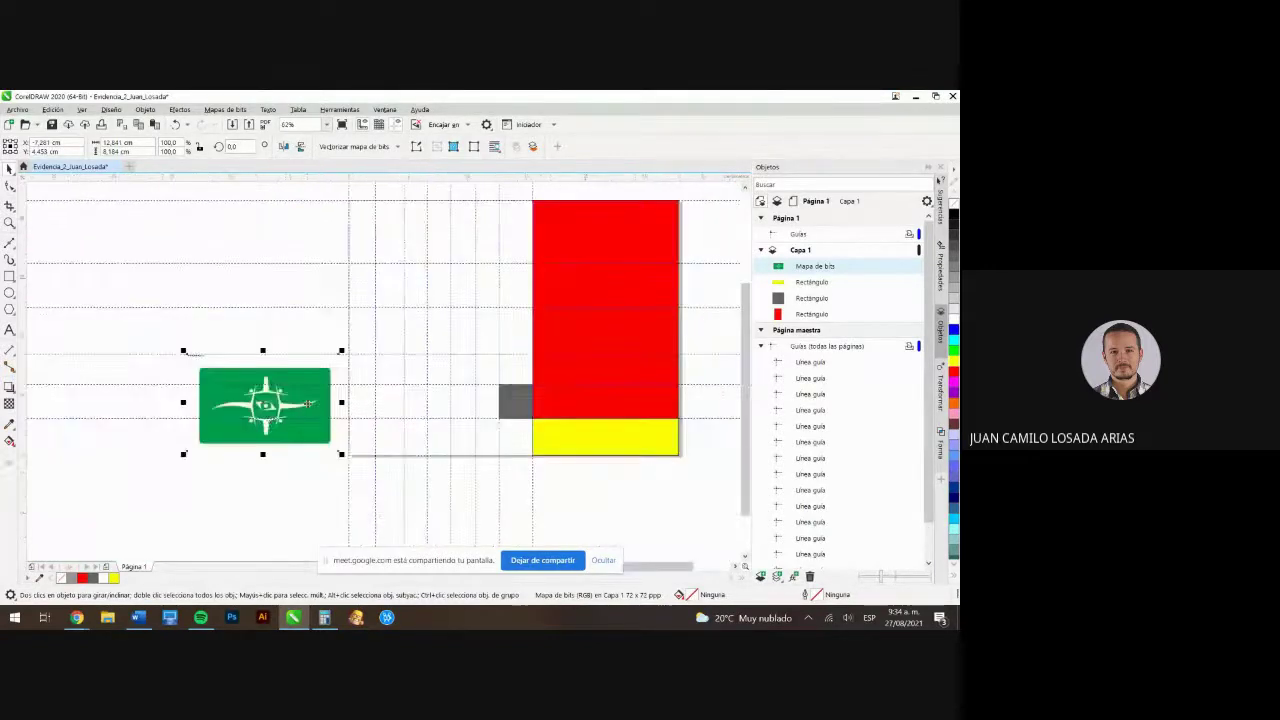
pyautogui.scroll(5, 263, 402)
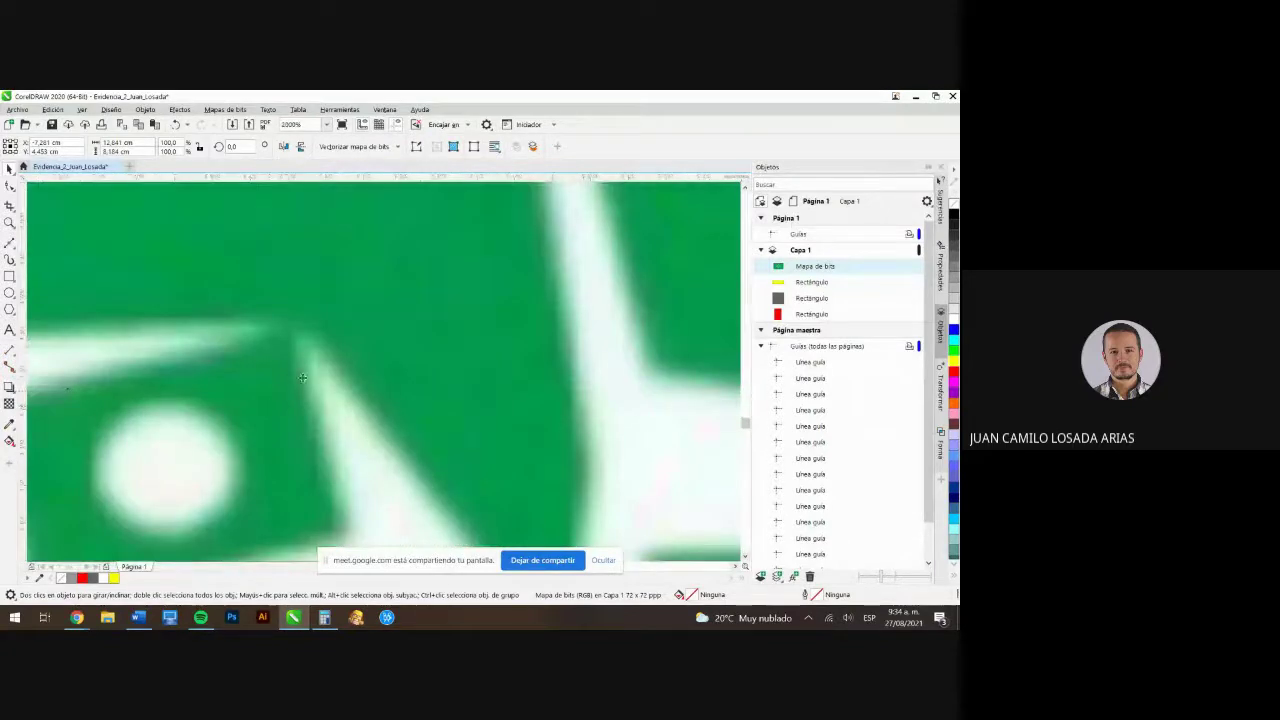
pyautogui.scroll(-1, 336, 316)
pyautogui.scroll(4, 313, 379)
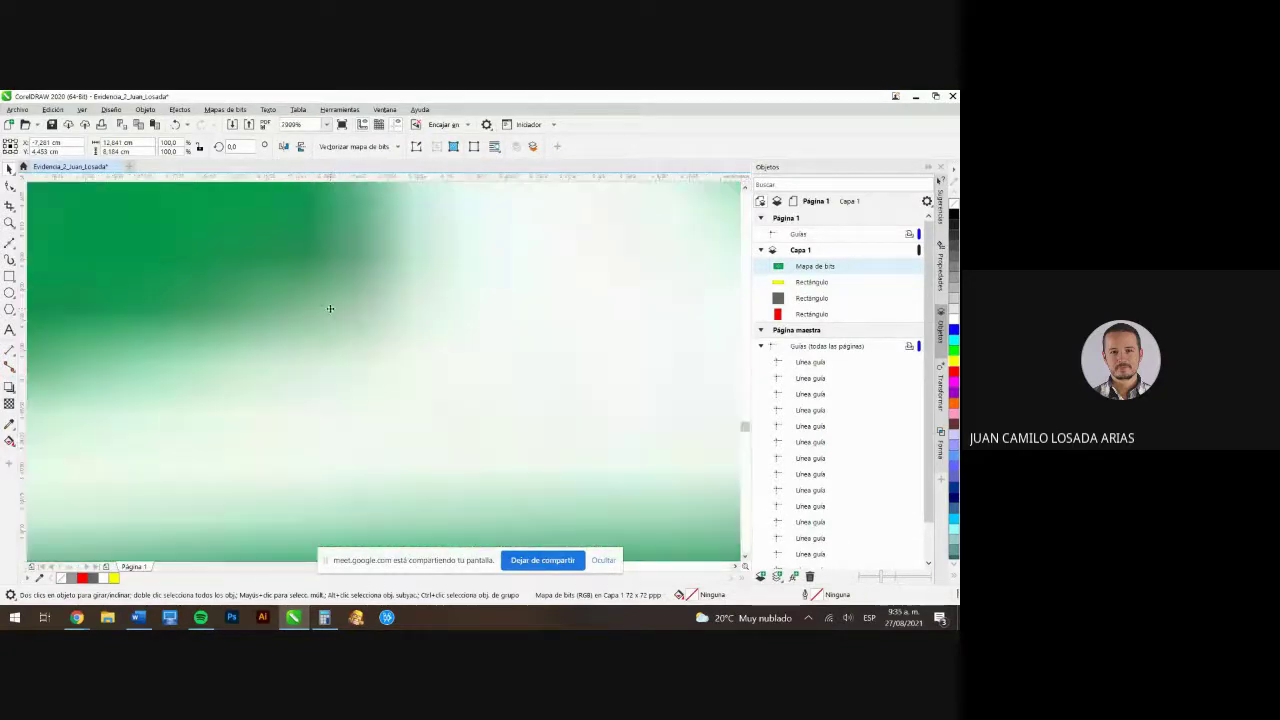
pyautogui.scroll(-3, 329, 307)
pyautogui.scroll(-3, 330, 308)
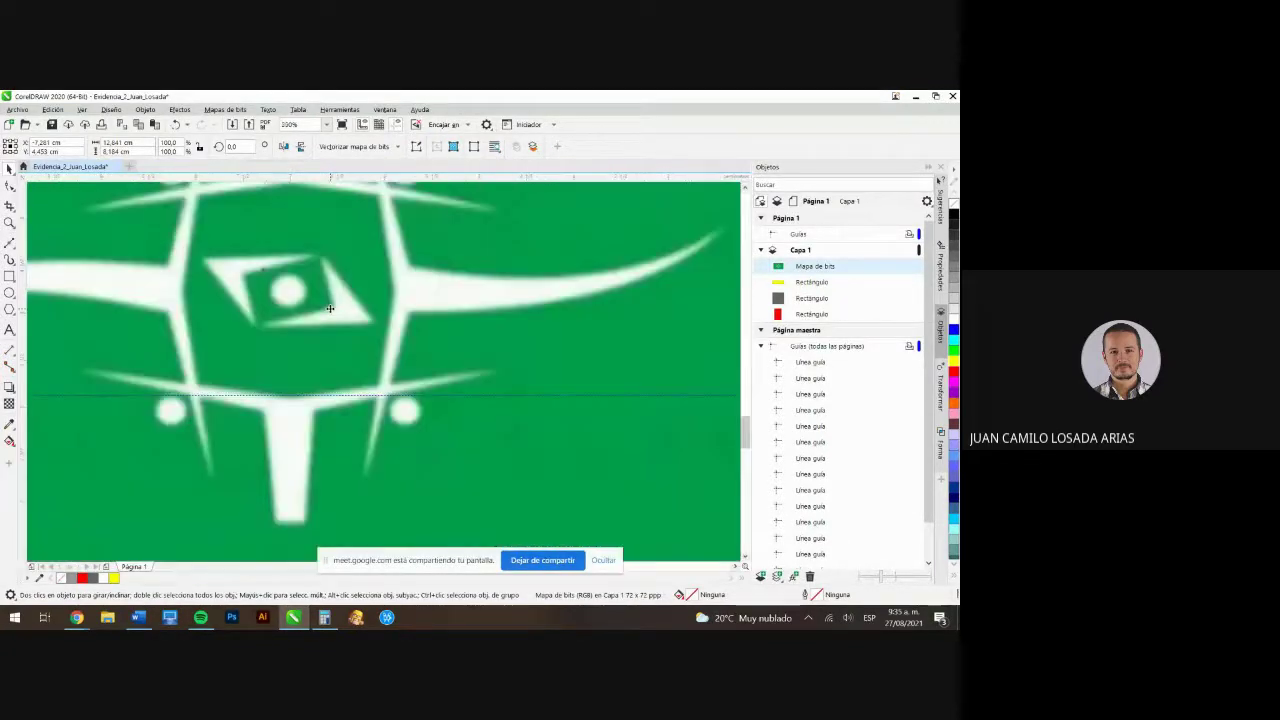
pyautogui.scroll(4, 330, 308)
pyautogui.scroll(4, 330, 308)
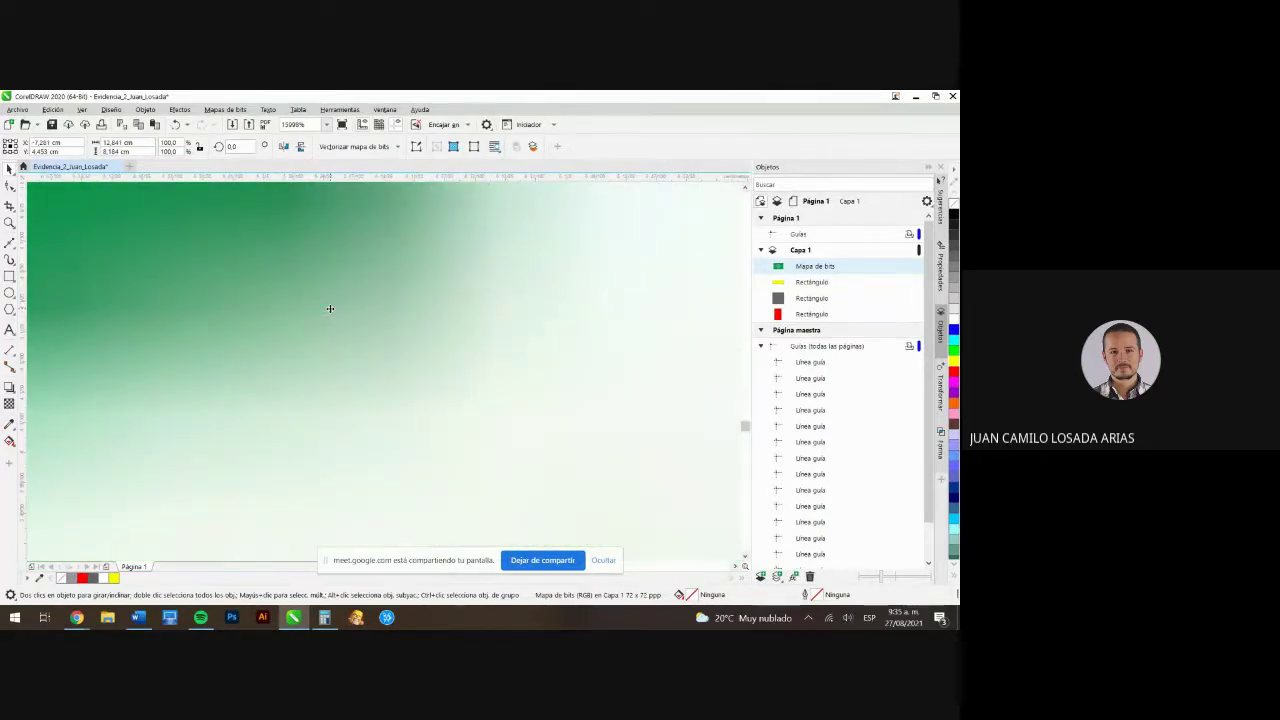
pyautogui.scroll(-10, 330, 308)
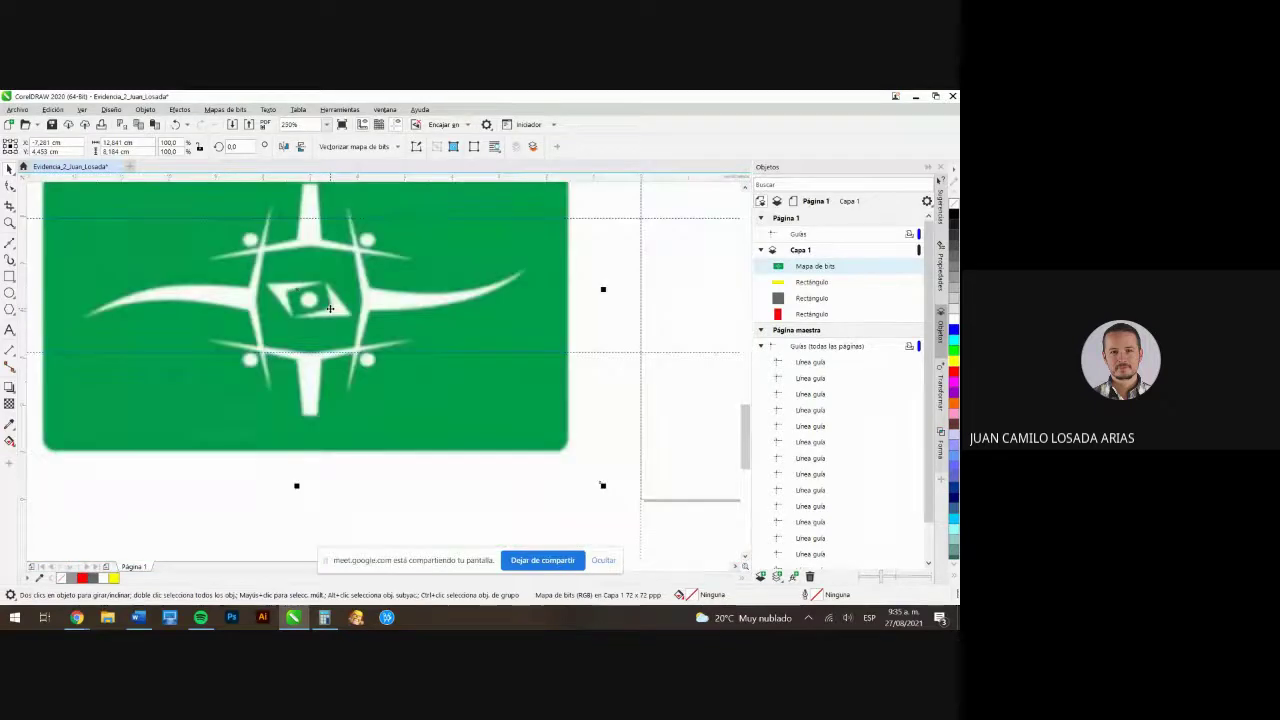
pyautogui.scroll(3, 328, 308)
pyautogui.scroll(-1, 352, 314)
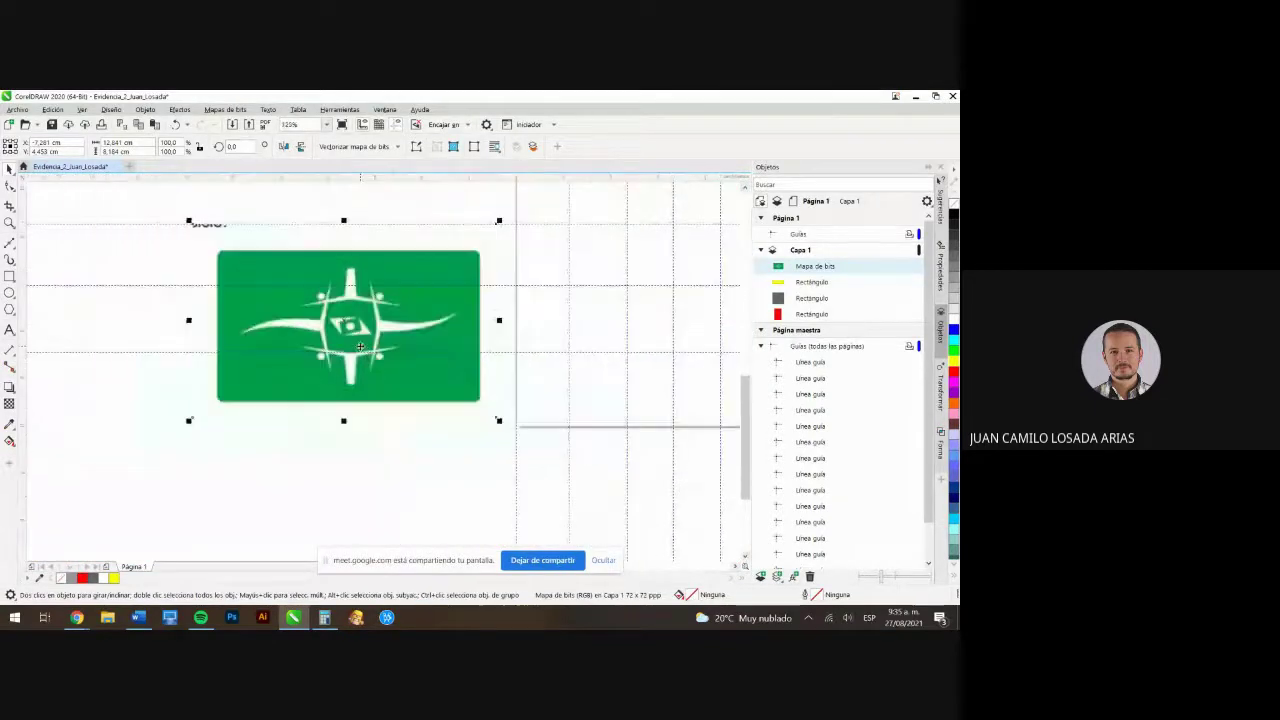
# Move the bitmap logo down beside the page's lower corner, at about X -7.62, Y -1.11 cm
pyautogui.moveTo(358, 313); pyautogui.dragTo(350, 440)
pyautogui.scroll(-3, 351, 291)
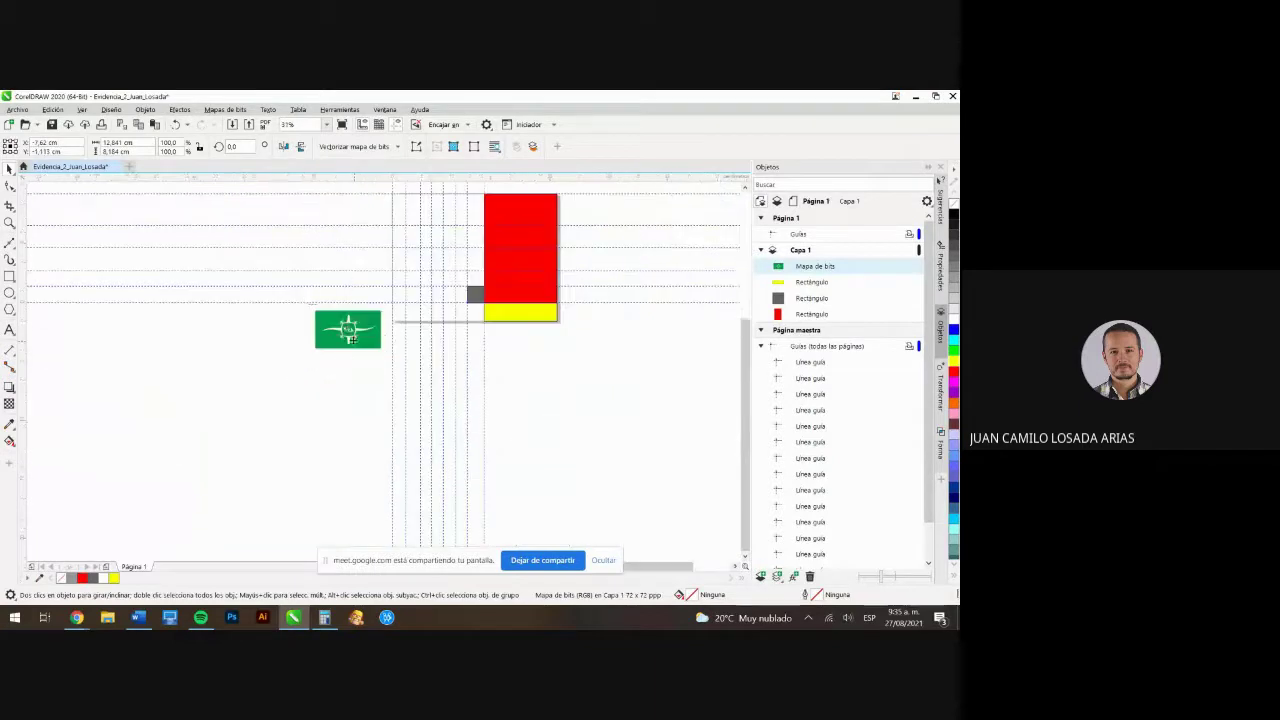
pyautogui.scroll(4, 349, 329)
pyautogui.scroll(-1, 314, 255)
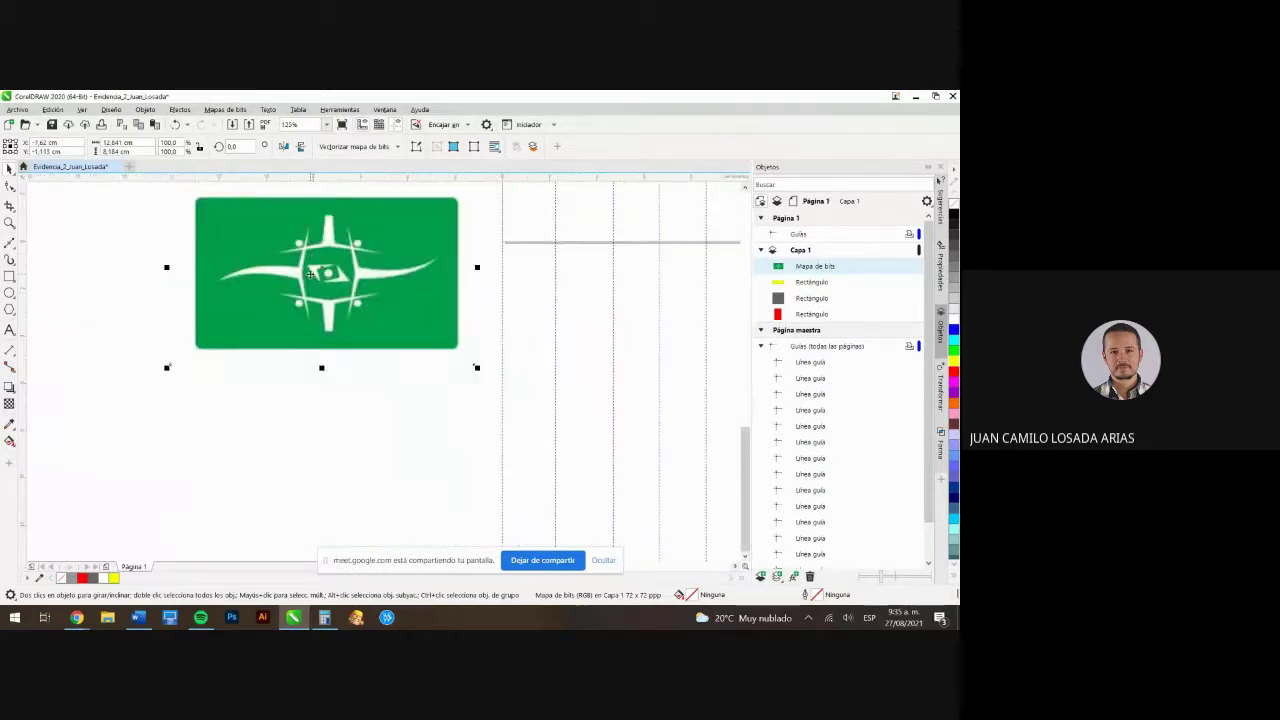
pyautogui.click(12, 247)
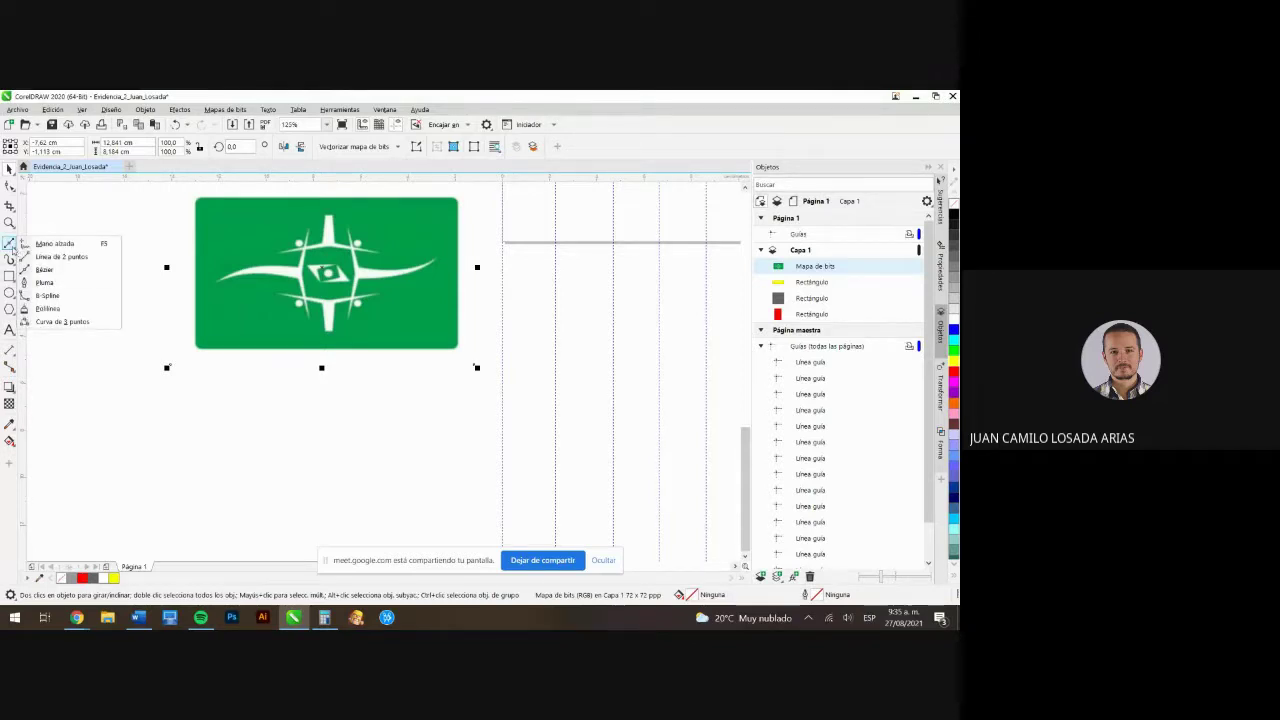
pyautogui.click(44, 244)
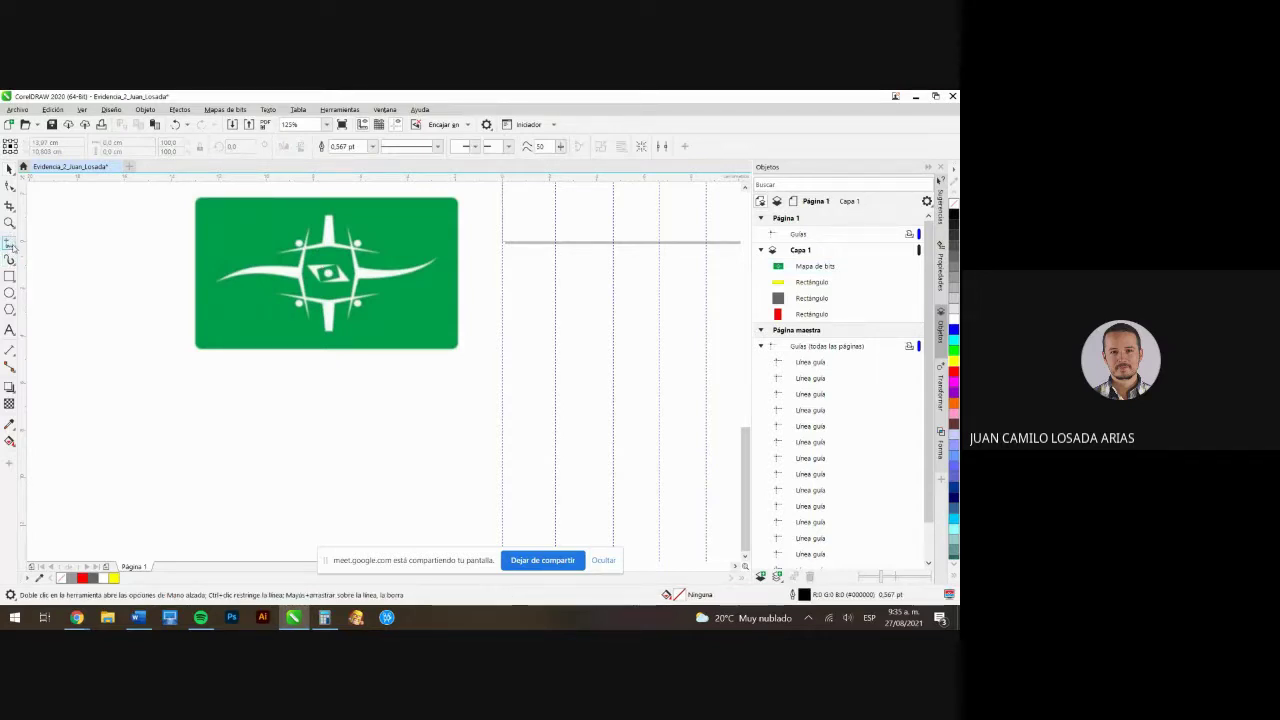
pyautogui.click(13, 251)
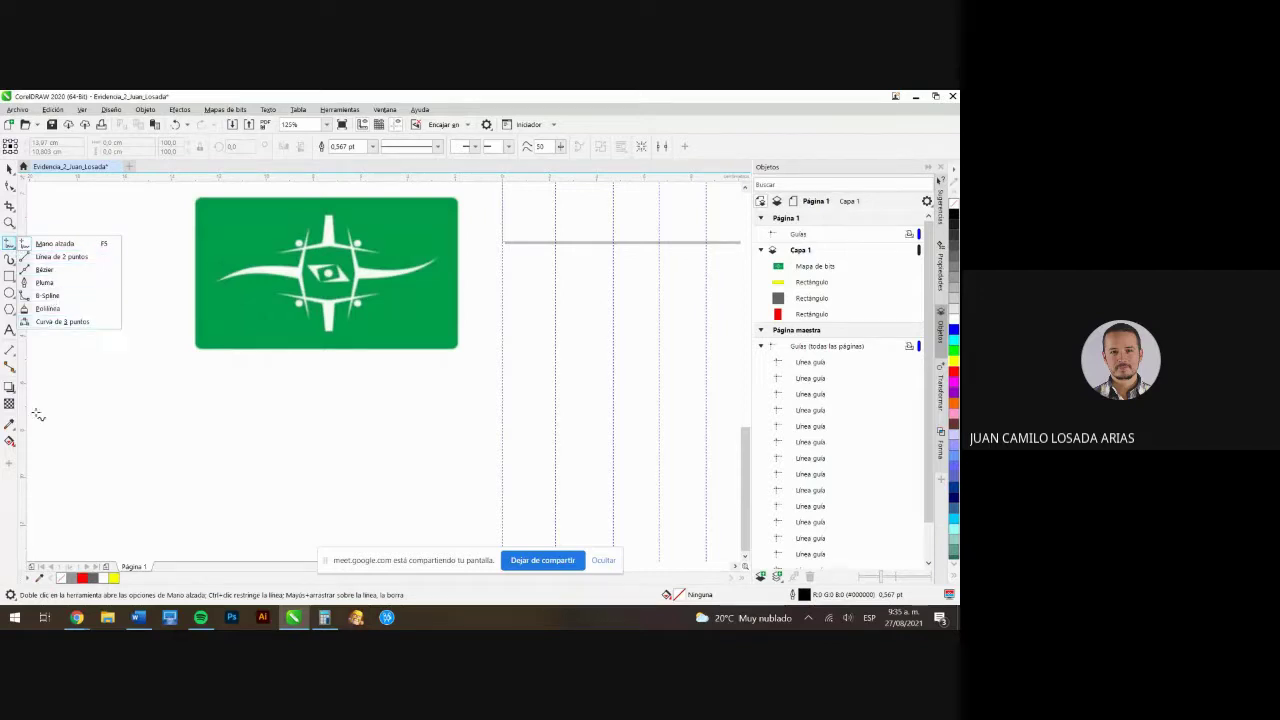
pyautogui.click(14, 337)
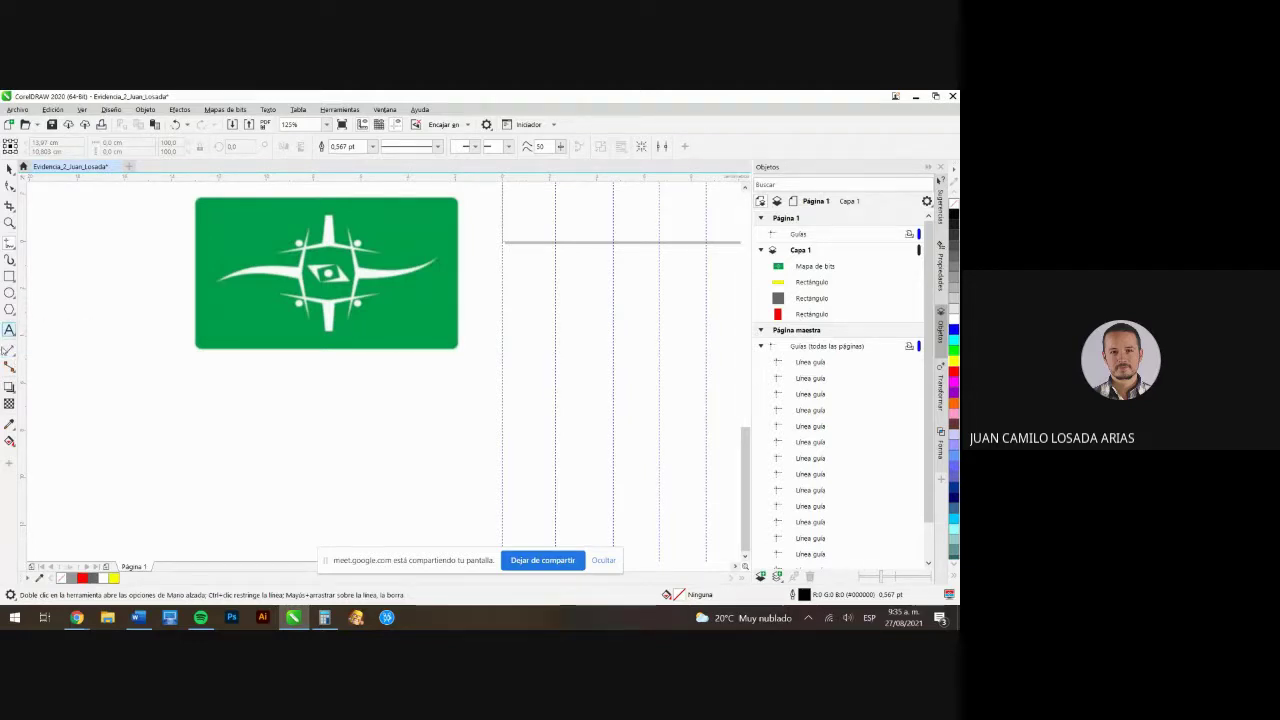
pyautogui.click(10, 309)
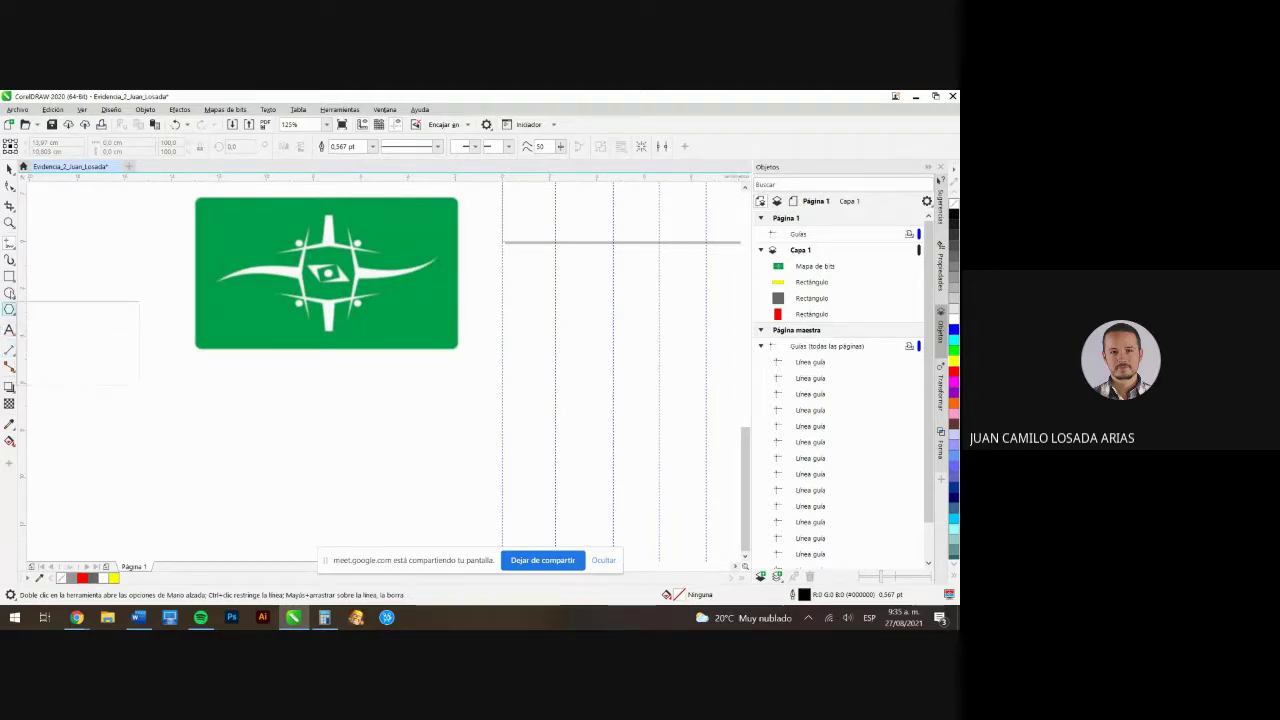
# Trace the logo's upper T-shaped piece, including both thin side points, as a closed straight-sided outline with the Bézier tool
pyautogui.click(13, 249)
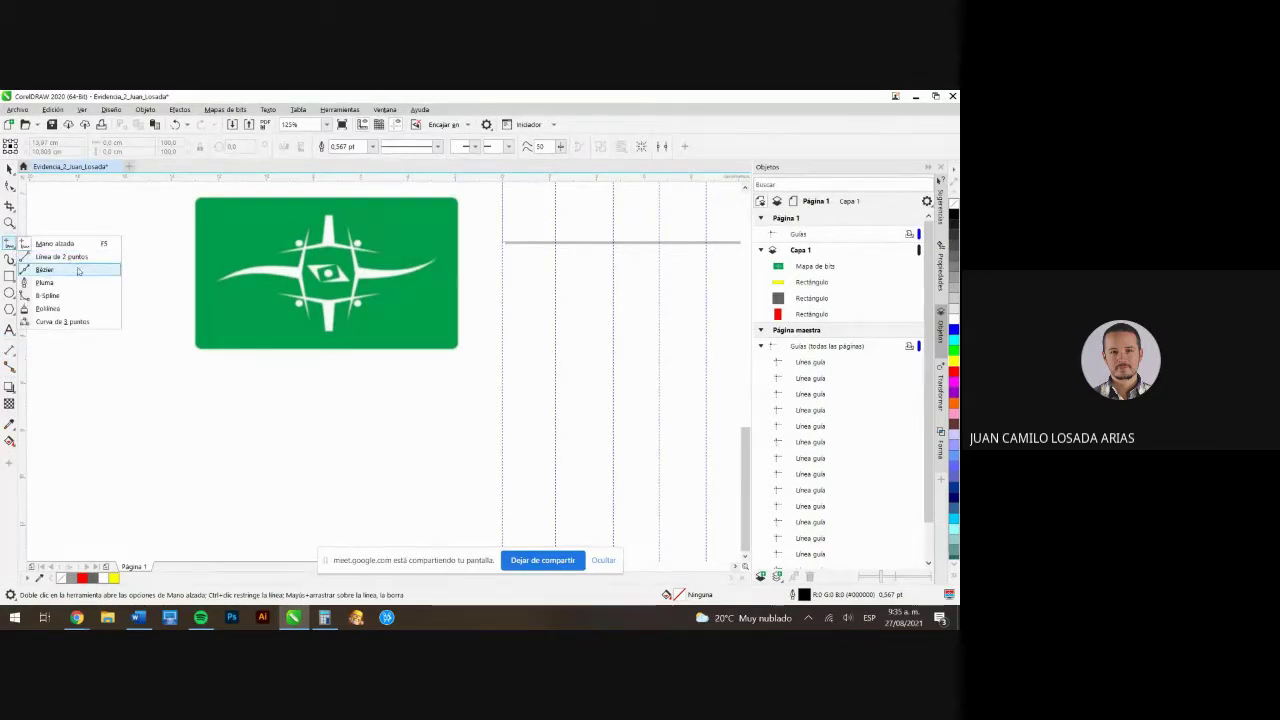
pyautogui.click(45, 270)
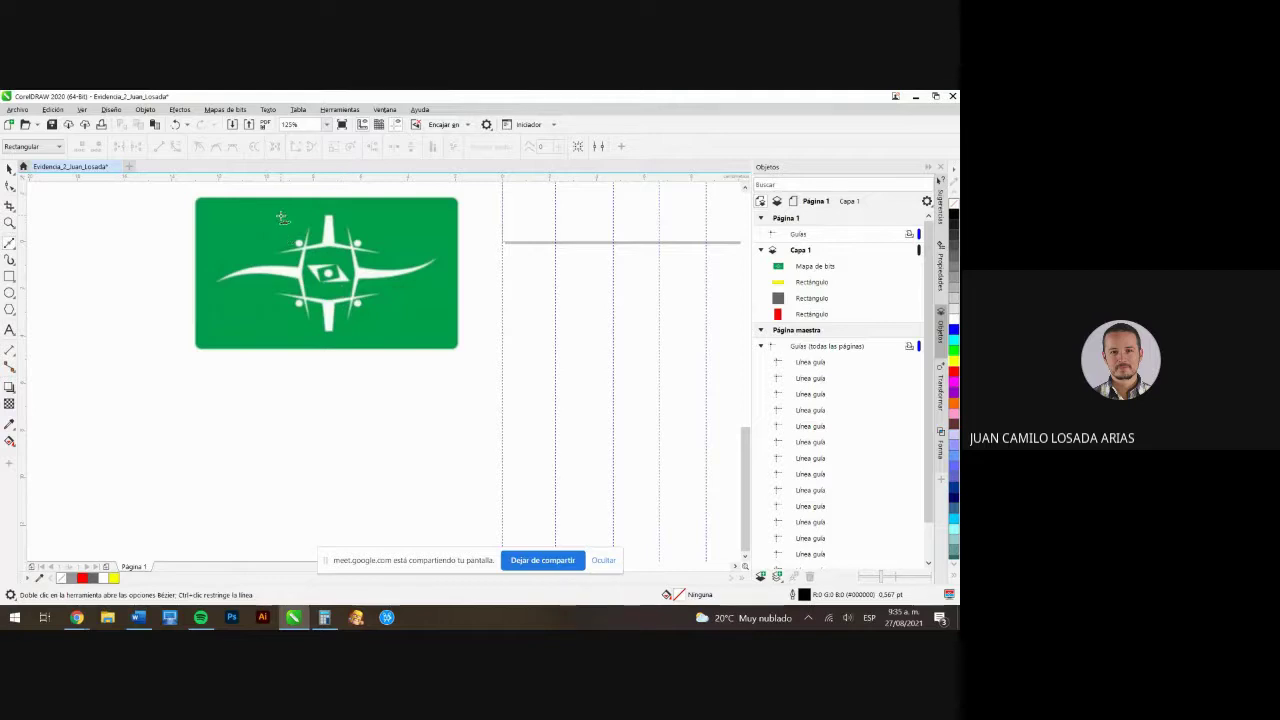
pyautogui.scroll(3, 360, 314)
pyautogui.scroll(-3, 360, 314)
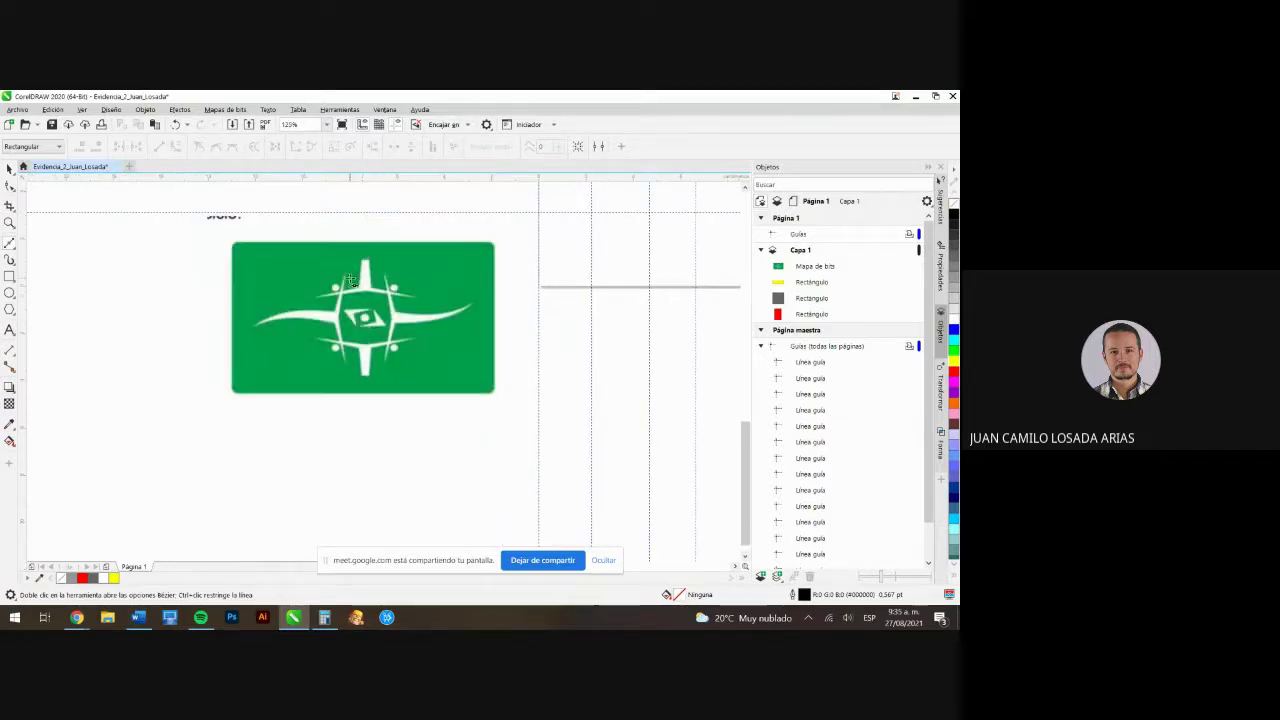
pyautogui.scroll(3, 367, 318)
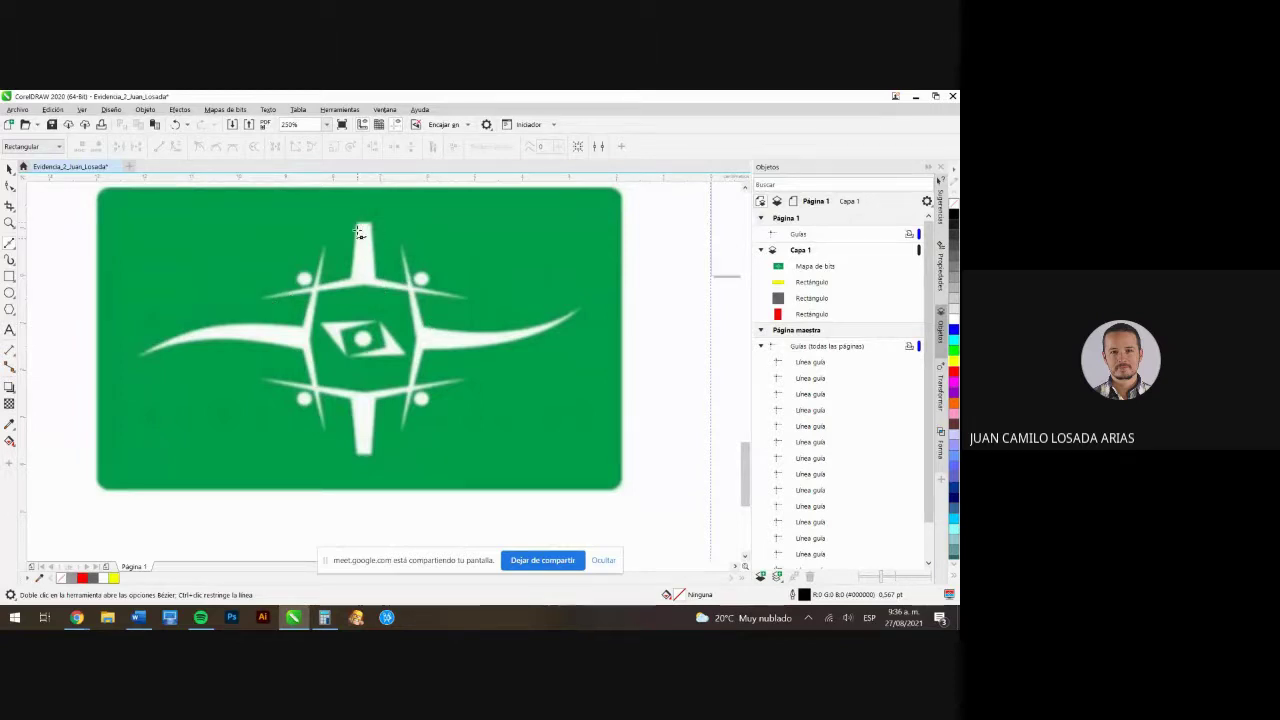
pyautogui.scroll(3, 357, 224)
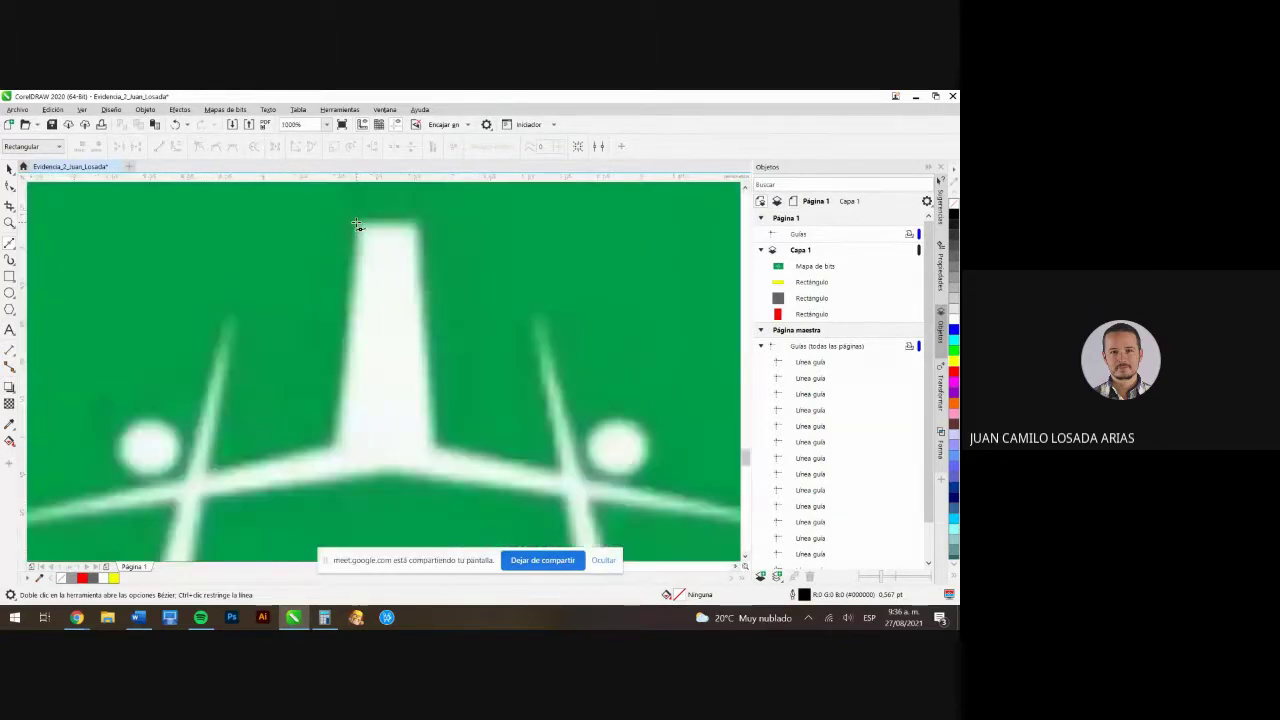
pyautogui.scroll(-1, 363, 251)
pyautogui.scroll(1, 366, 218)
pyautogui.scroll(-1, 368, 220)
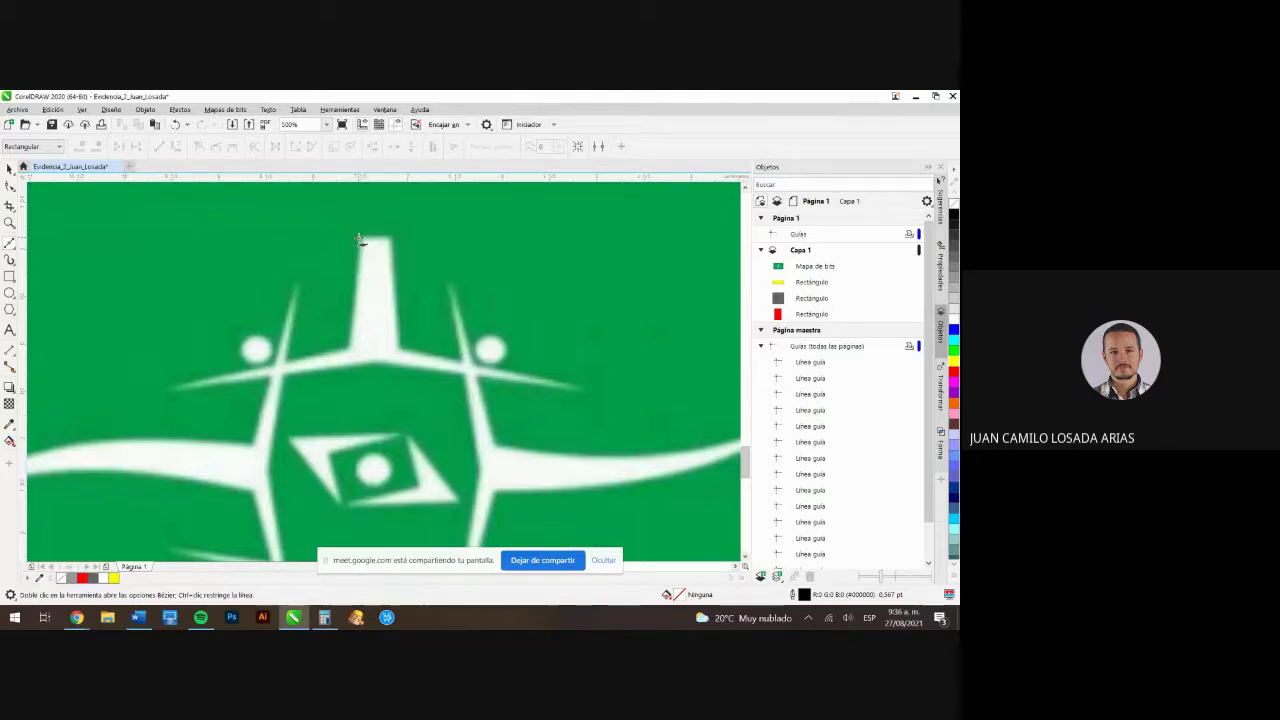
pyautogui.click(359, 239)
pyautogui.click(390, 239)
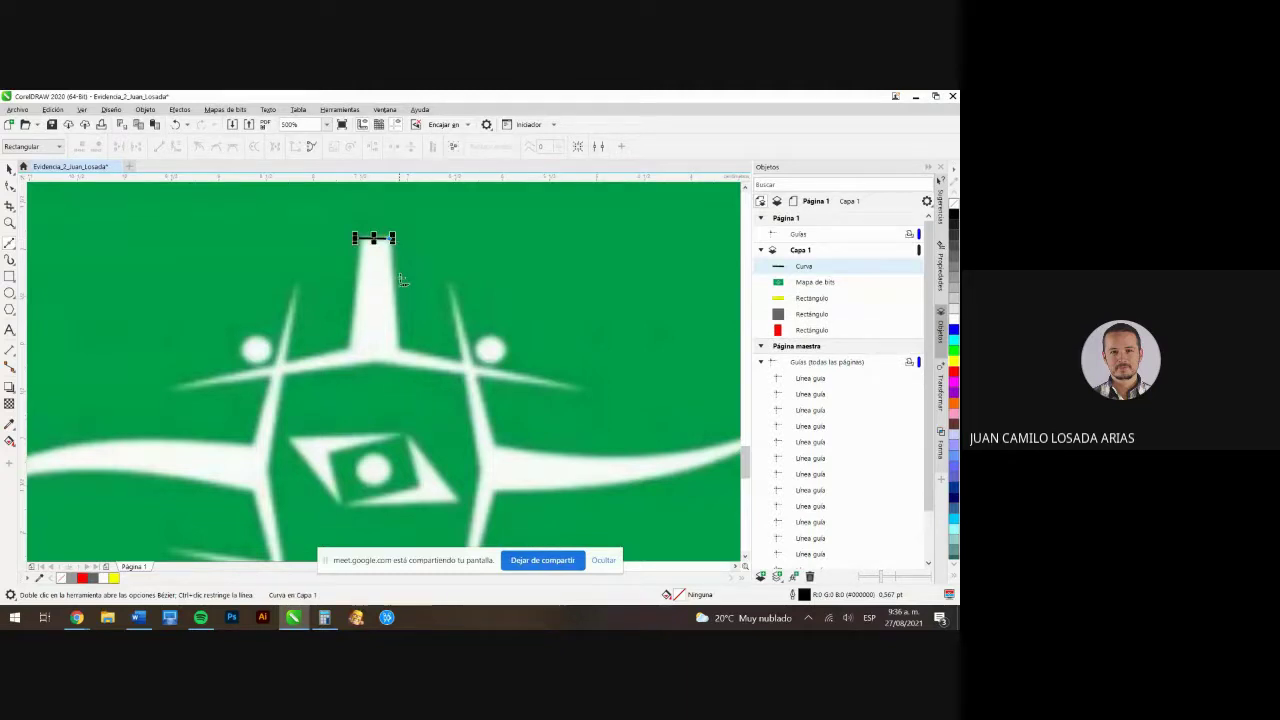
pyautogui.click(399, 350)
pyautogui.click(399, 350)
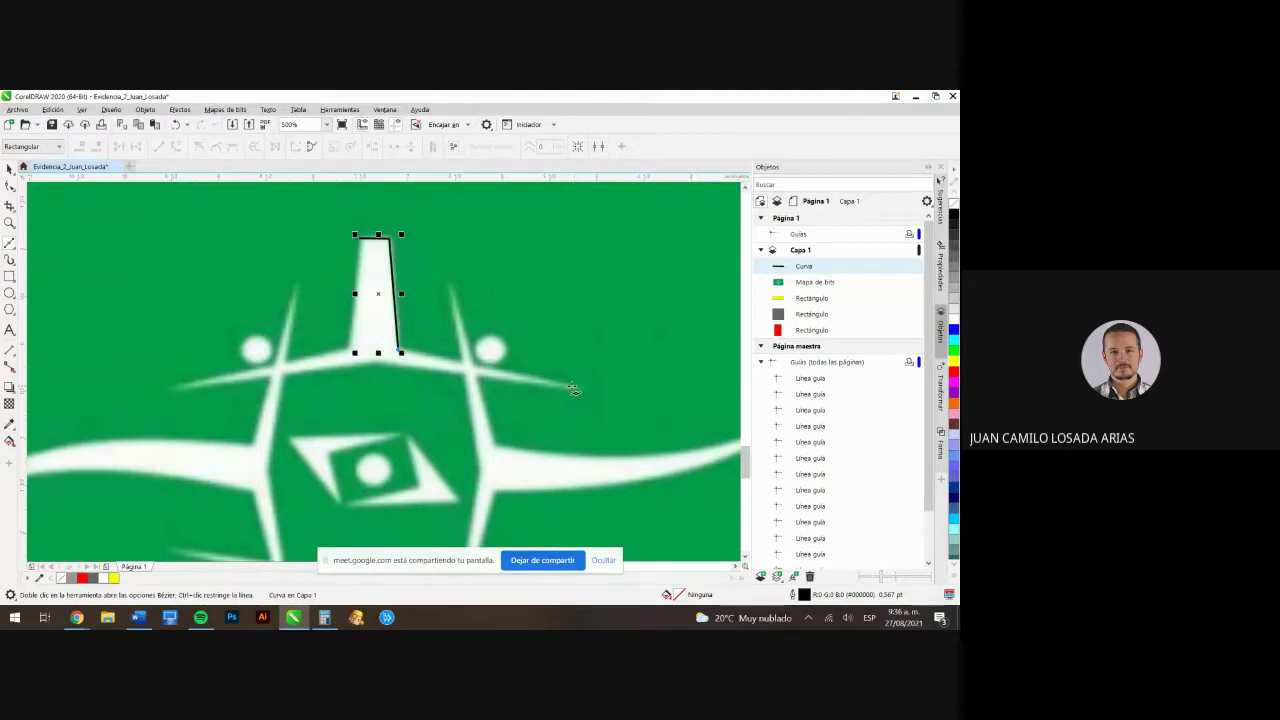
pyautogui.click(575, 390)
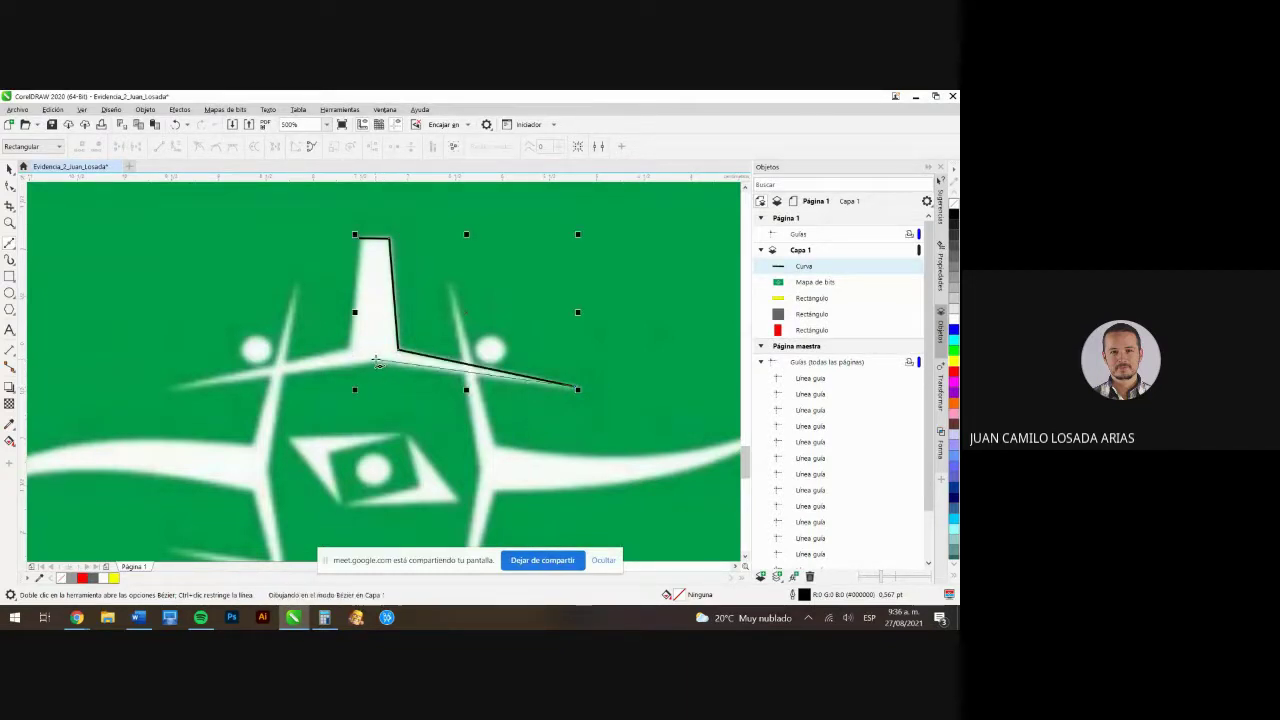
pyautogui.click(376, 360)
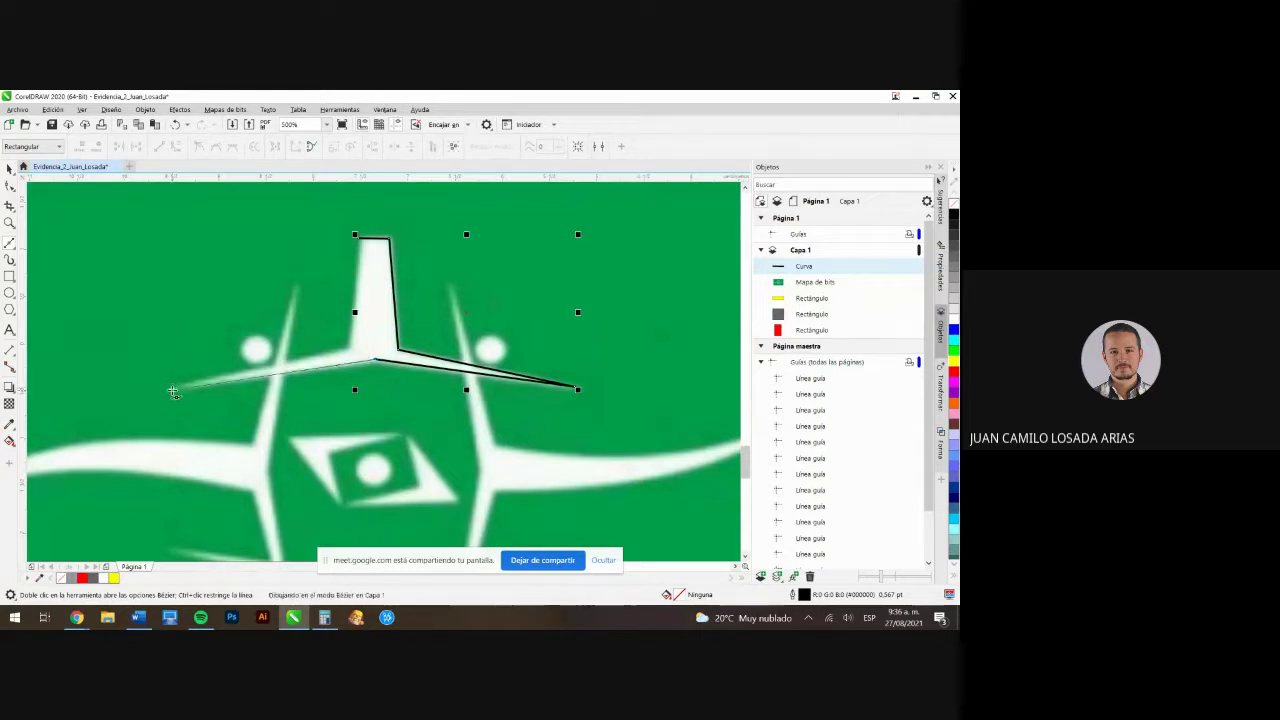
pyautogui.click(170, 391)
pyautogui.click(352, 347)
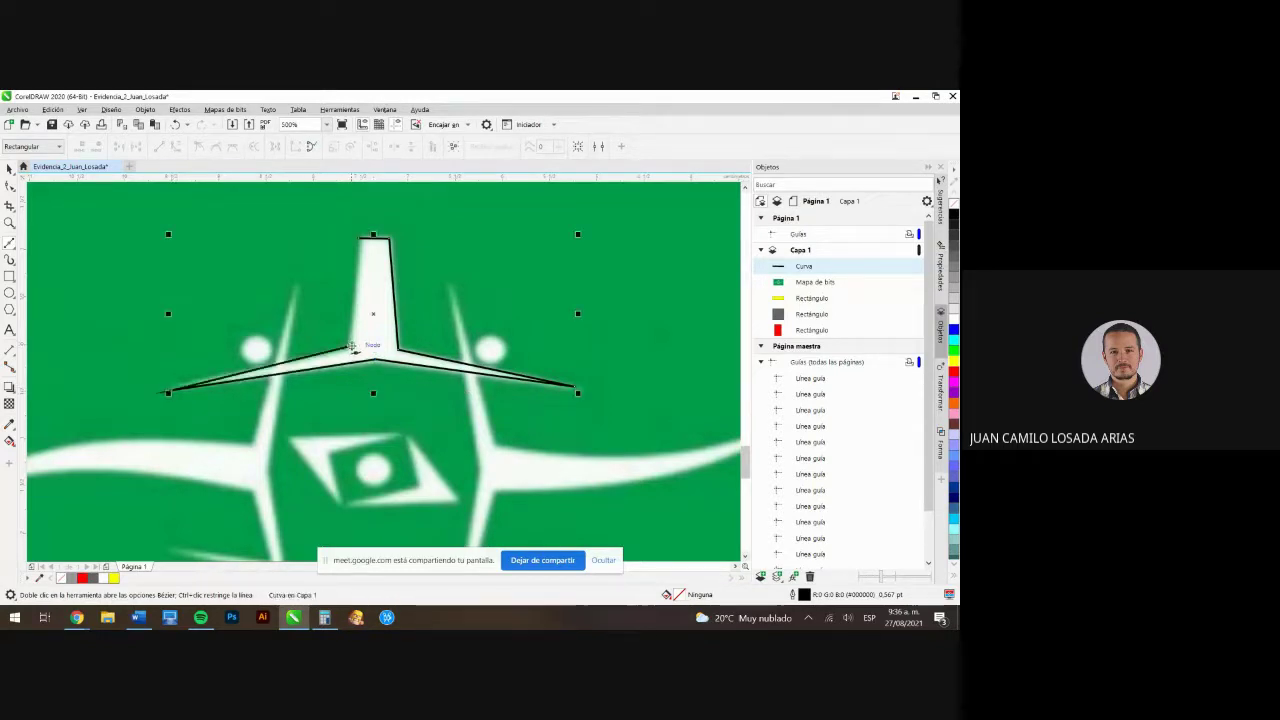
pyautogui.click(359, 238)
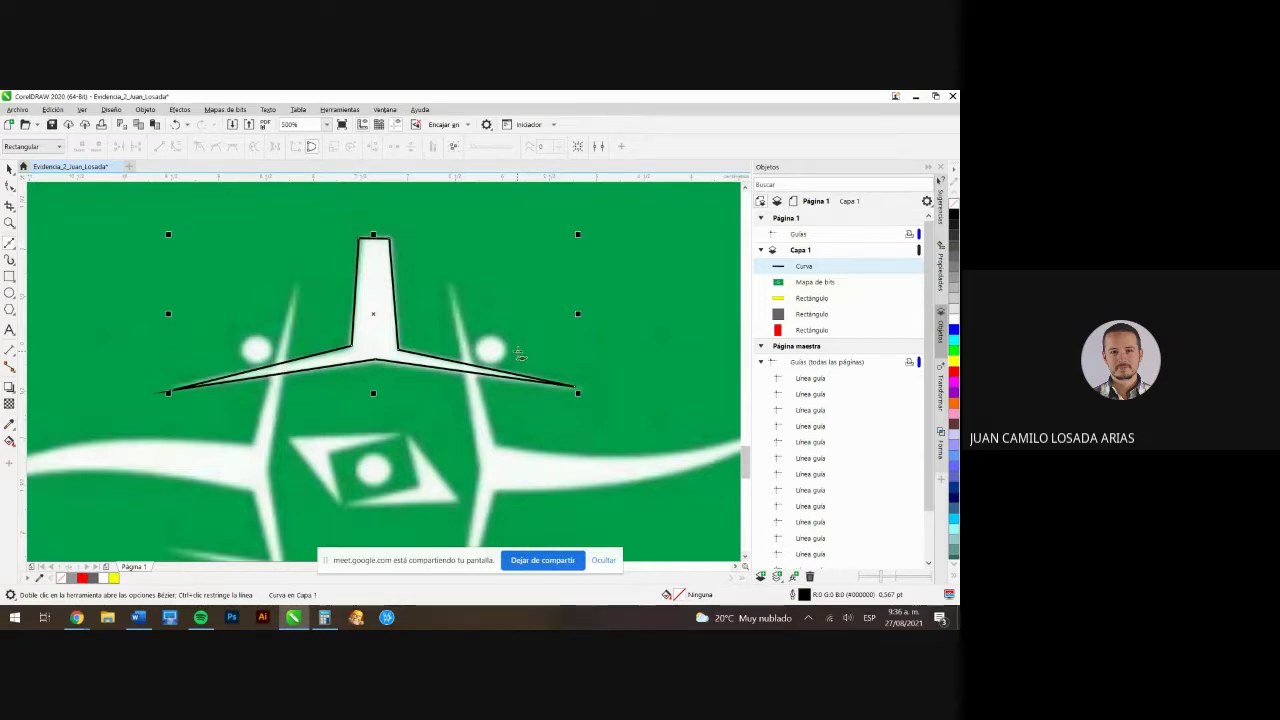
# Undo the outline's closing segment, end the path just short of its start node, and try several fill colors on the open curve
pyautogui.hotkey('ctrl', 'z')
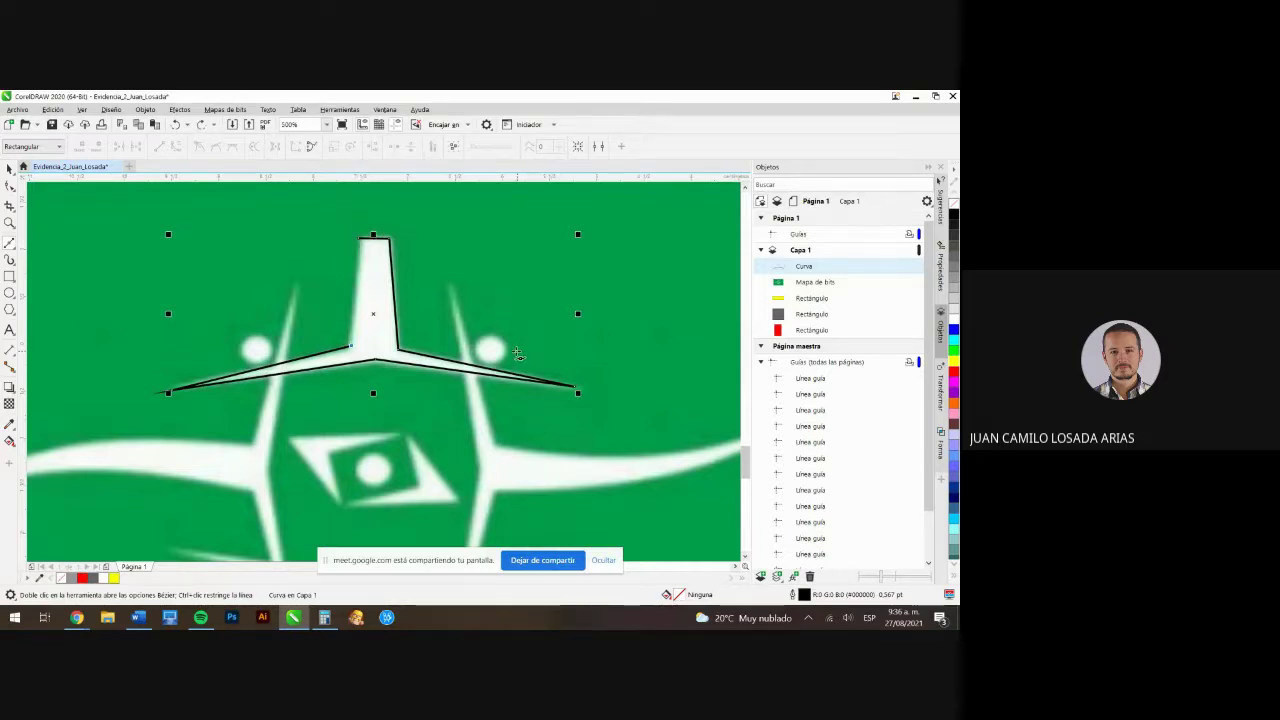
pyautogui.click(359, 240)
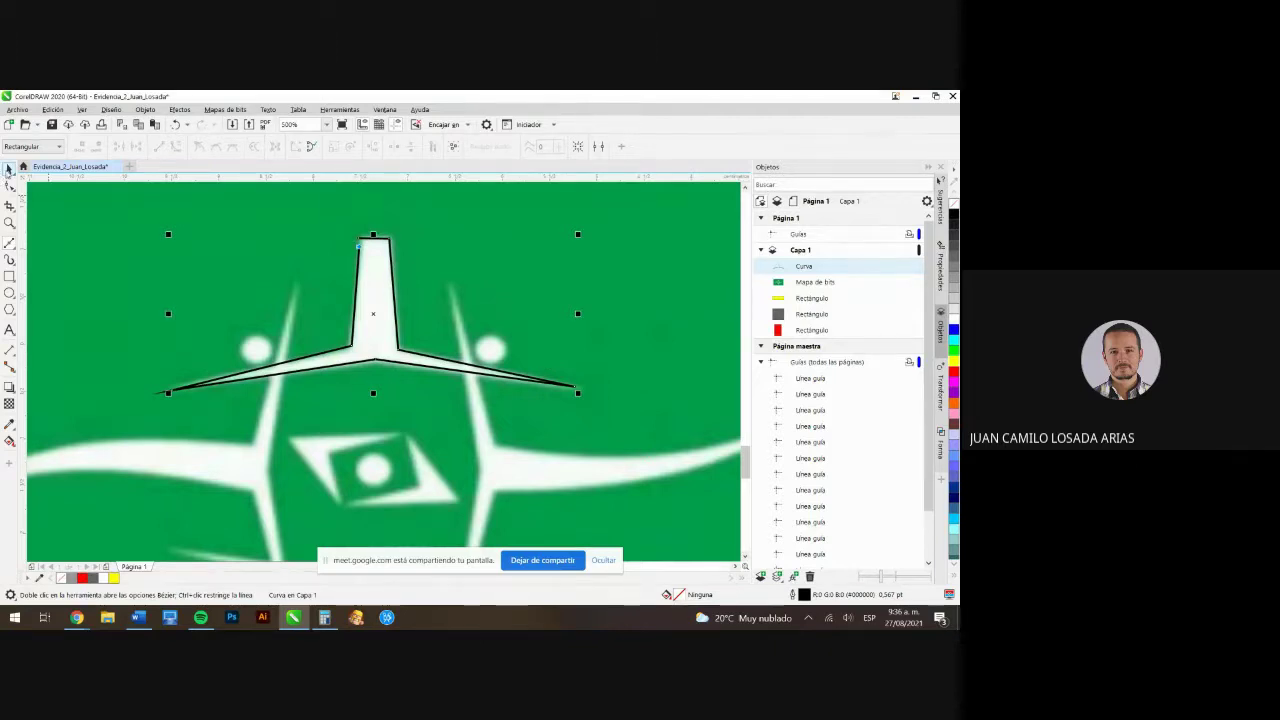
pyautogui.click(8, 168)
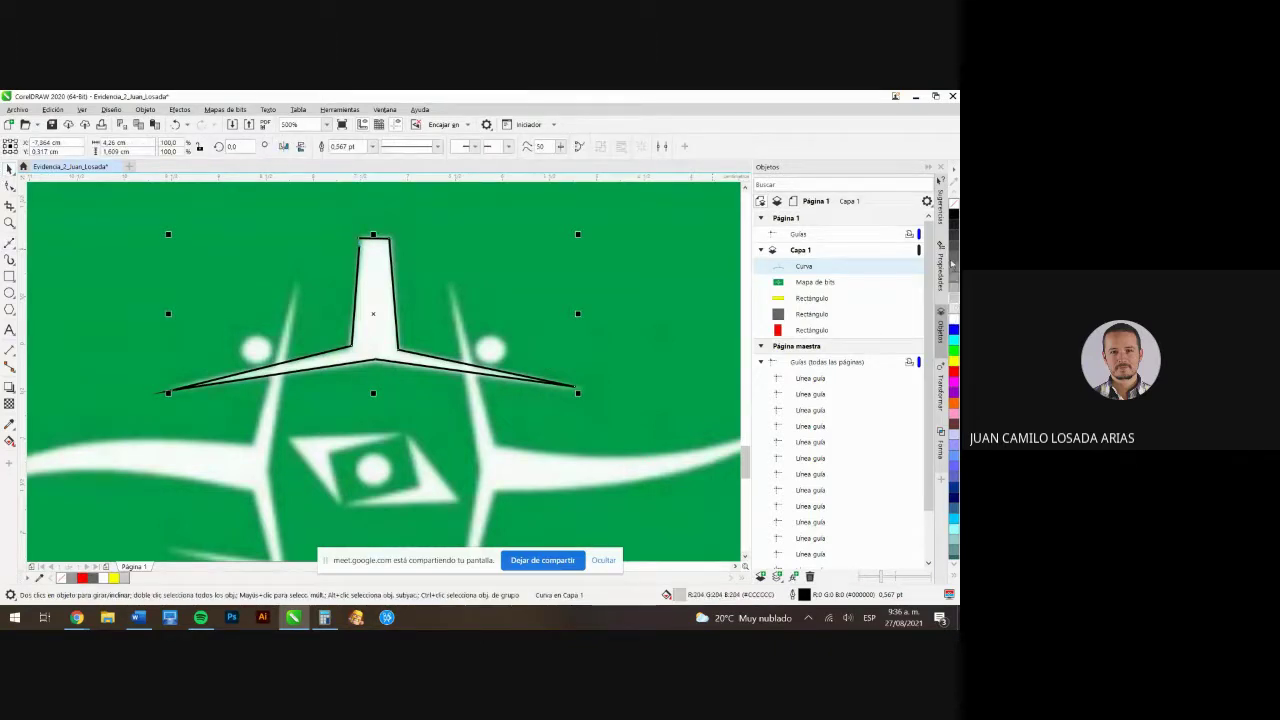
pyautogui.click(953, 352)
pyautogui.click(953, 364)
pyautogui.click(955, 380)
pyautogui.click(955, 383)
pyautogui.click(956, 386)
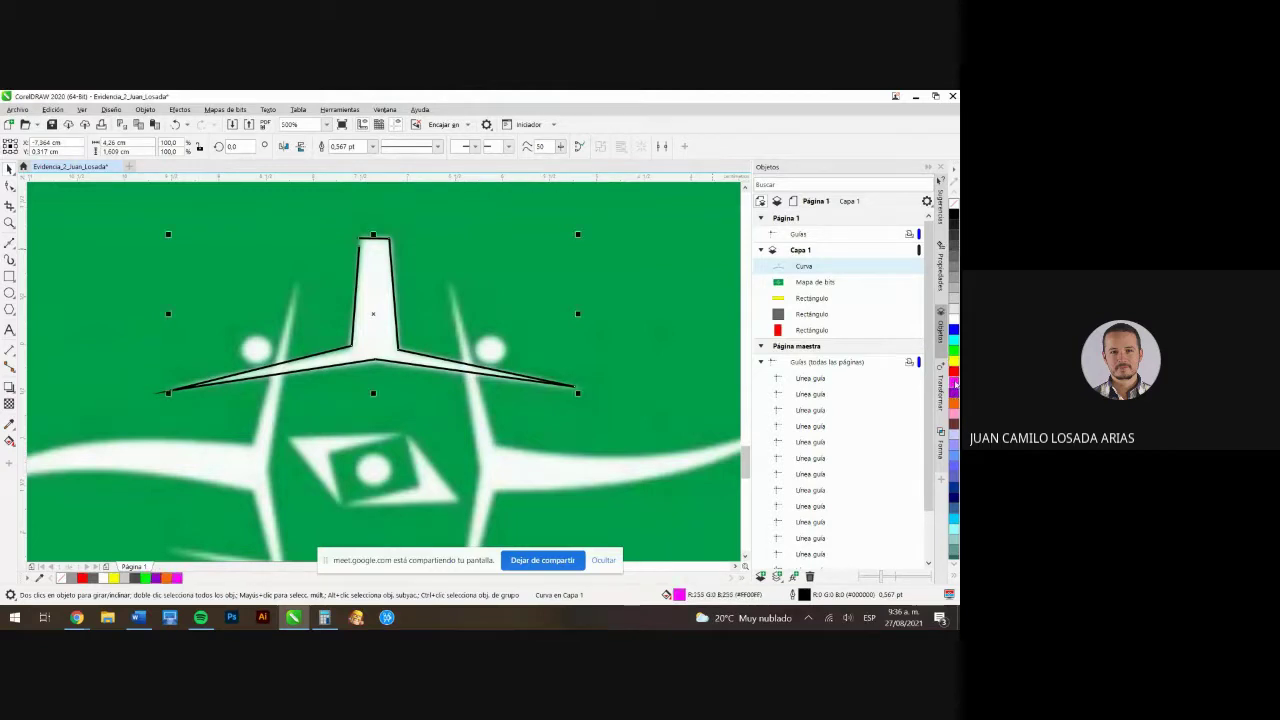
pyautogui.click(954, 371)
# Close the traced outline by joining its open end to the start node with the Bézier tool
pyautogui.click(9, 243)
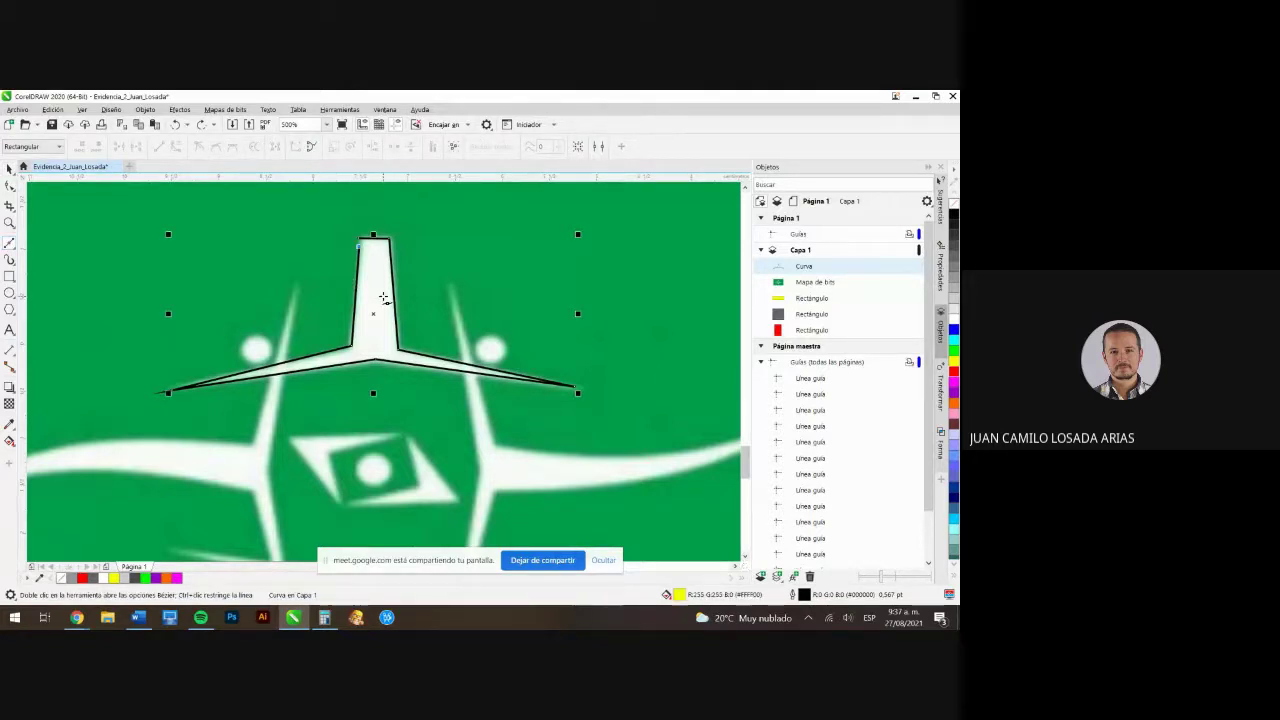
pyautogui.click(360, 240)
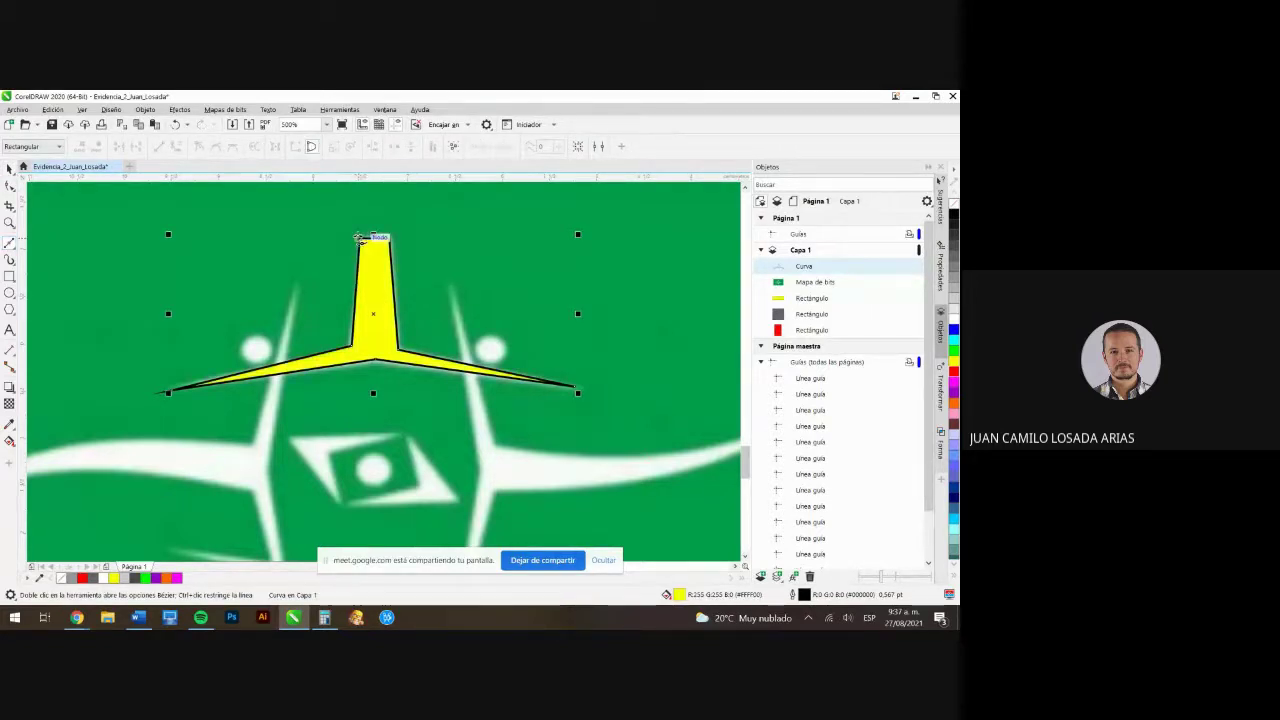
pyautogui.scroll(3, 374, 270)
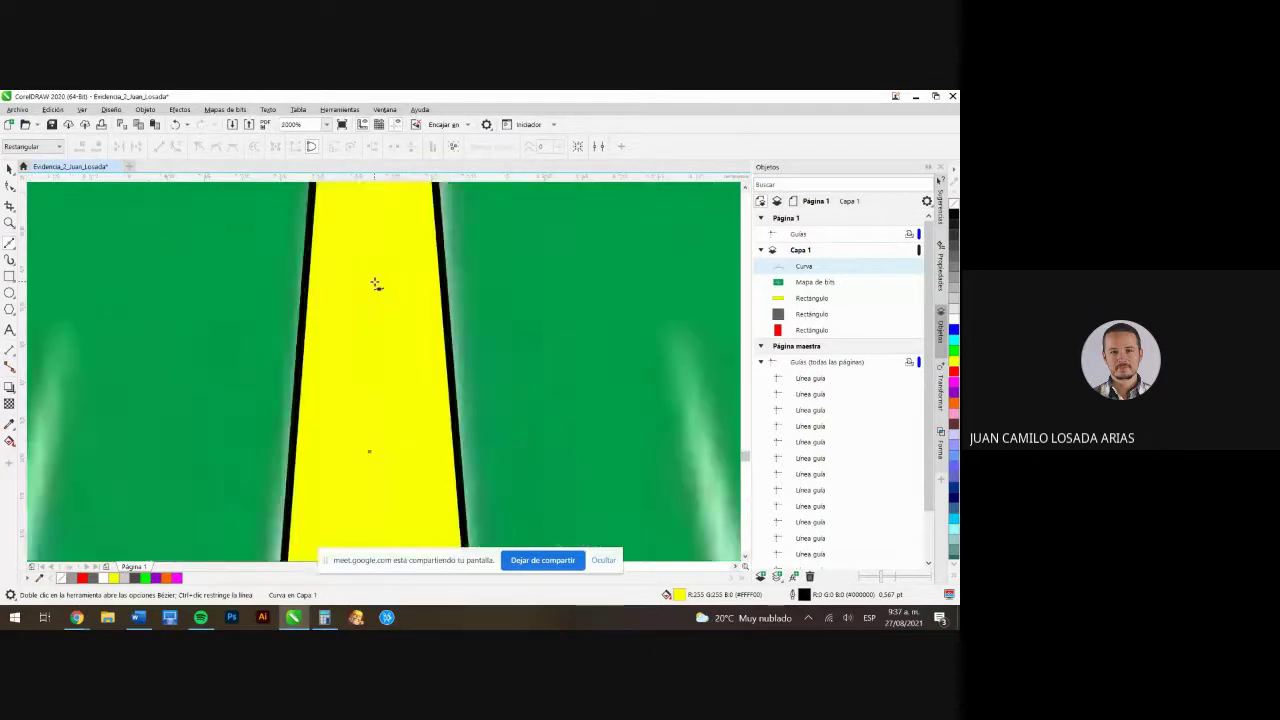
pyautogui.scroll(-1, 375, 283)
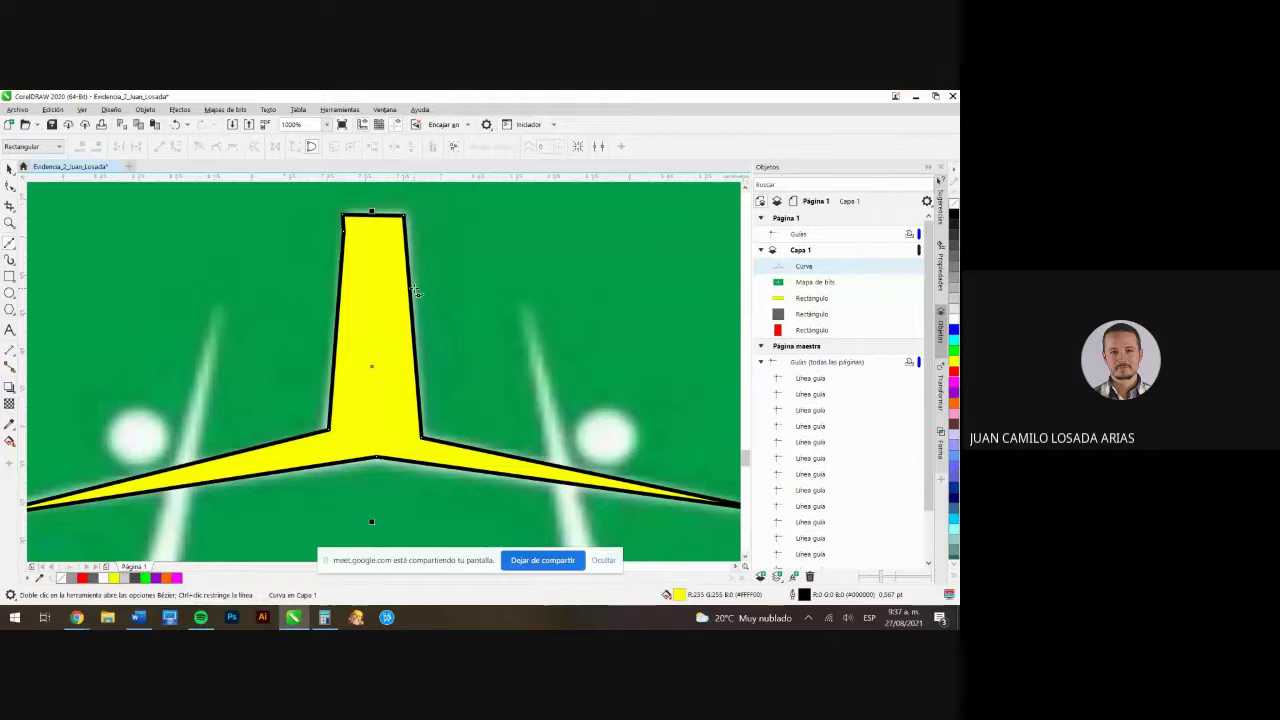
# Try a pink fill on the closed piece with a blue and a bright green outline
pyautogui.click(953, 370)
pyautogui.click(953, 386)
pyautogui.click(953, 400)
pyautogui.click(953, 412)
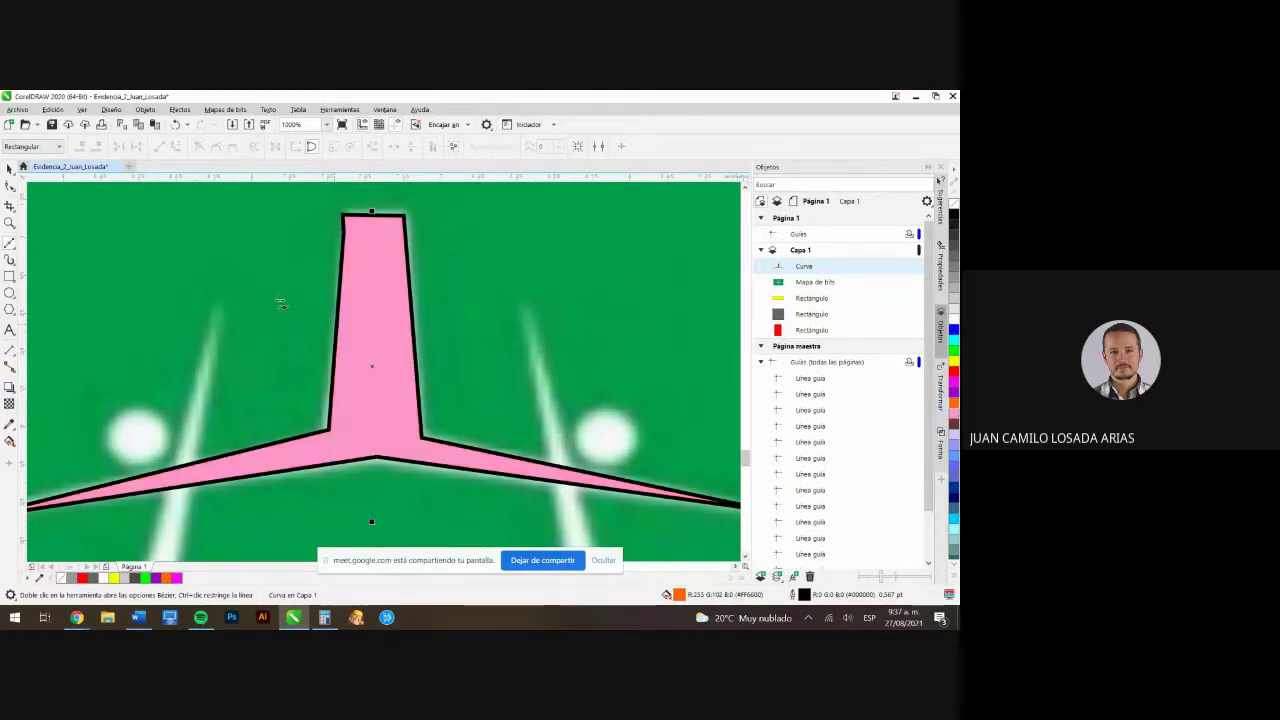
pyautogui.rightClick(953, 326)
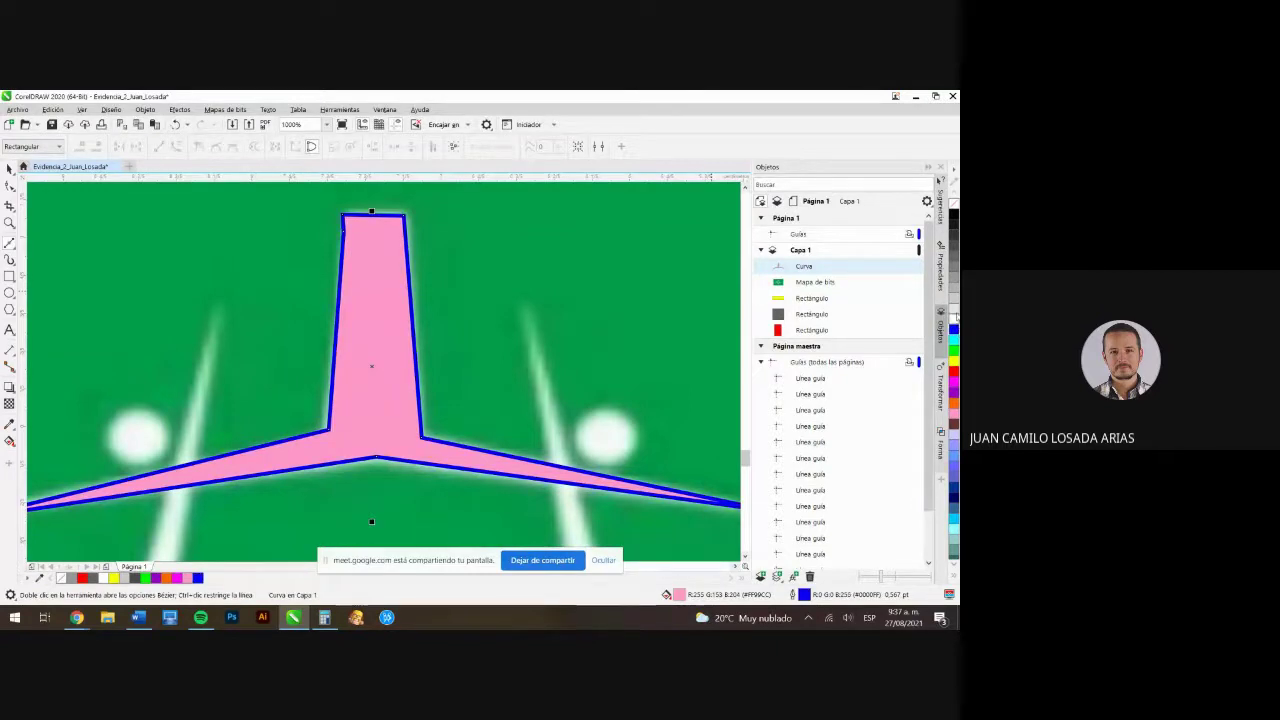
pyautogui.rightClick(954, 349)
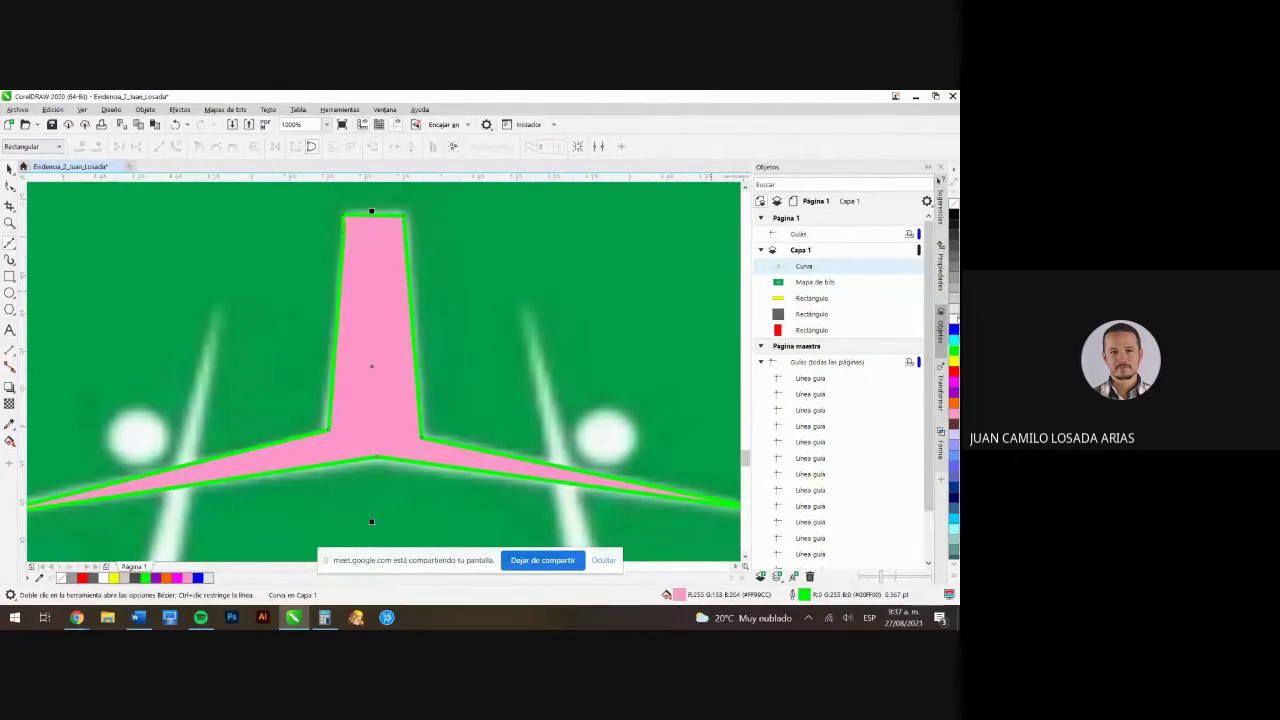
# Fill the traced piece with red and give it a light grey outline
pyautogui.click(953, 369)
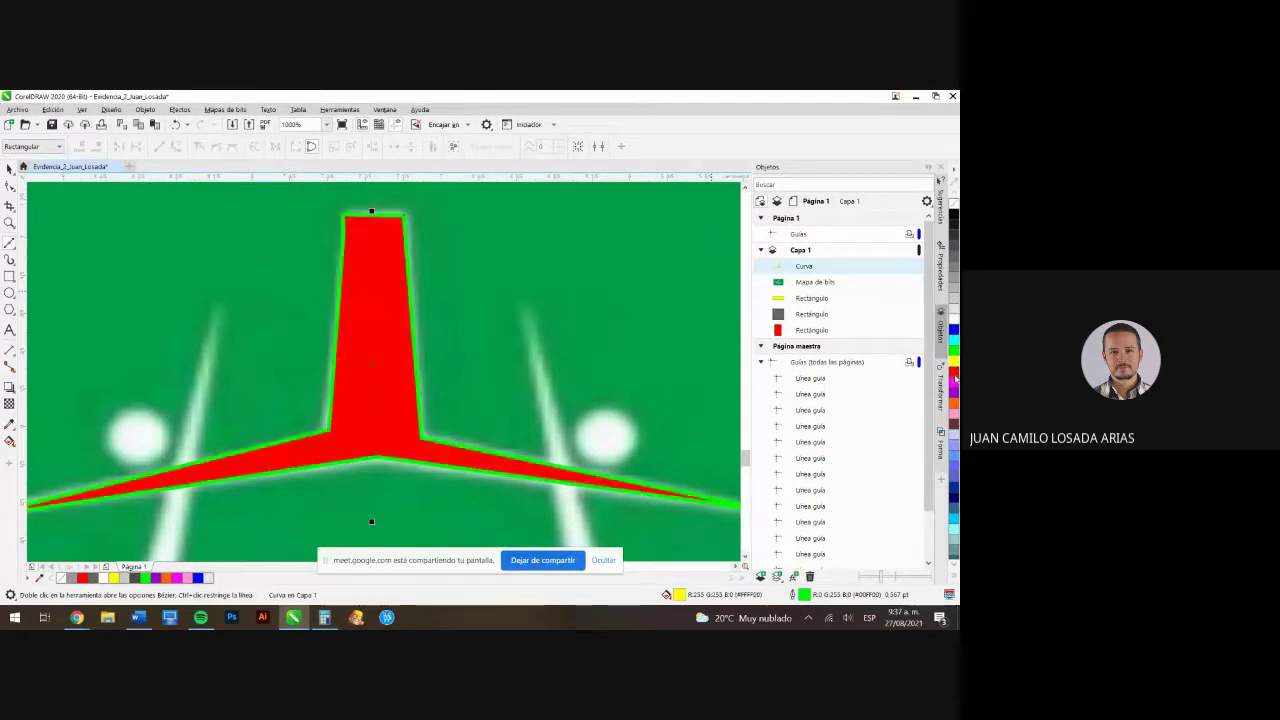
pyautogui.click(953, 378)
pyautogui.click(953, 369)
pyautogui.rightClick(953, 369)
pyautogui.rightClick(953, 356)
pyautogui.rightClick(953, 312)
pyautogui.rightClick(953, 302)
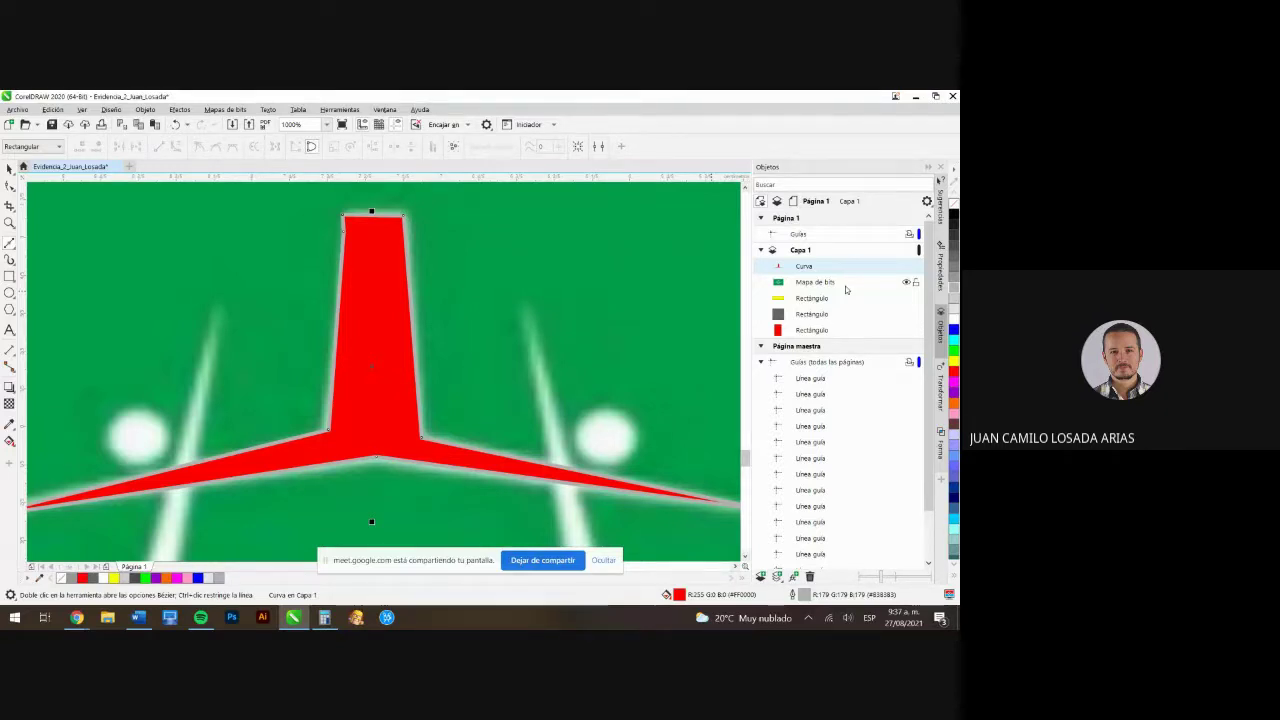
# Deselect the traced red piece and examine how it fits over the bitmap logo and which parts remain untraced
pyautogui.scroll(-2, 857, 280)
pyautogui.scroll(-4, 490, 302)
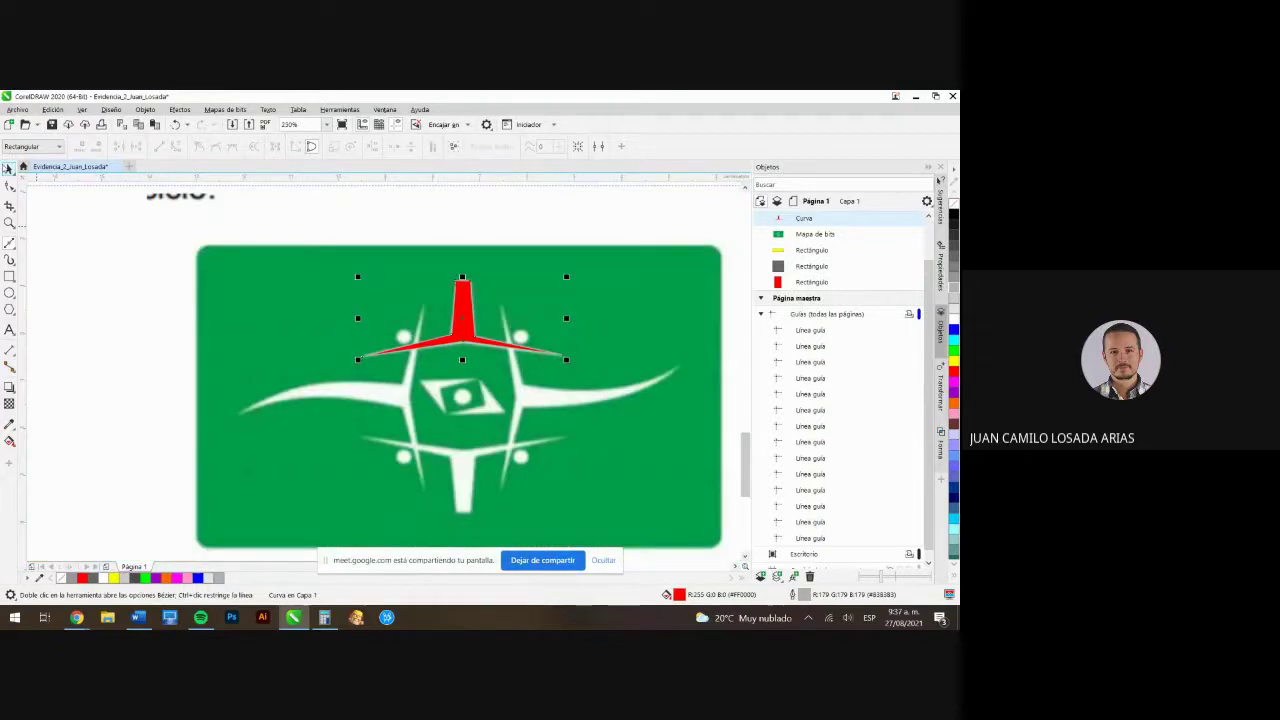
pyautogui.click(10, 169)
pyautogui.press('Escape')
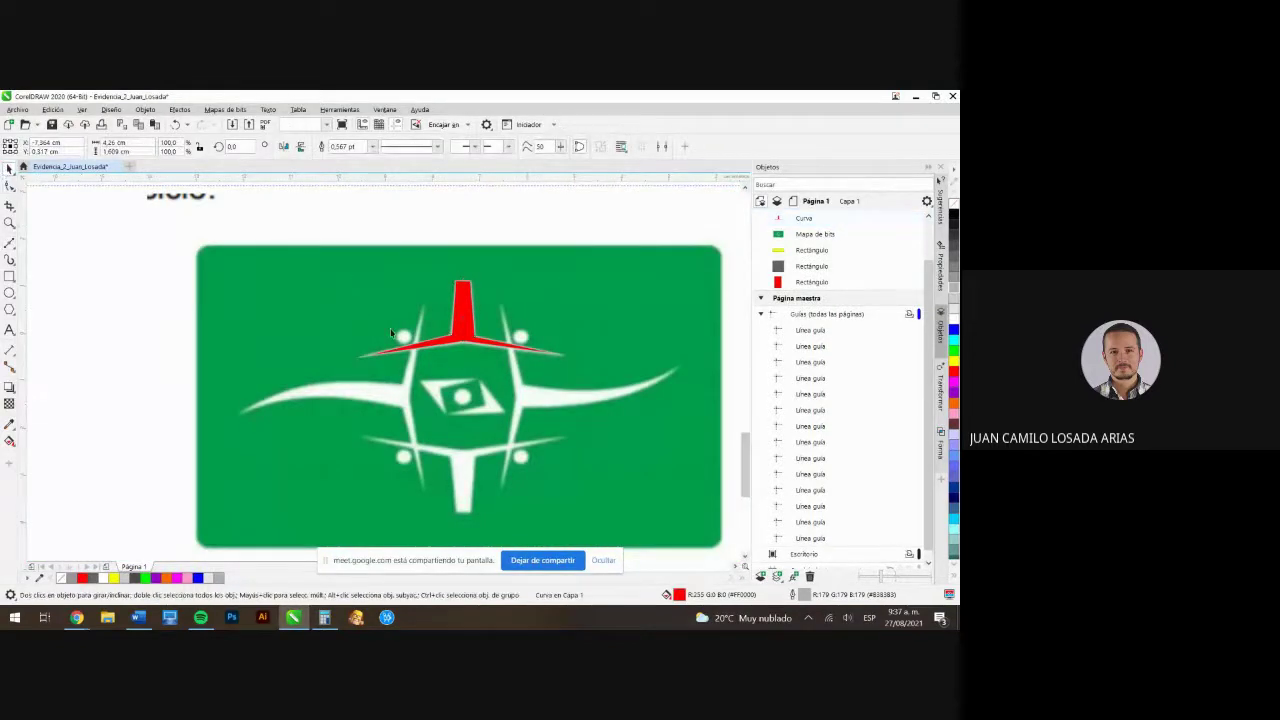
pyautogui.scroll(2, 505, 411)
pyautogui.scroll(-2, 505, 411)
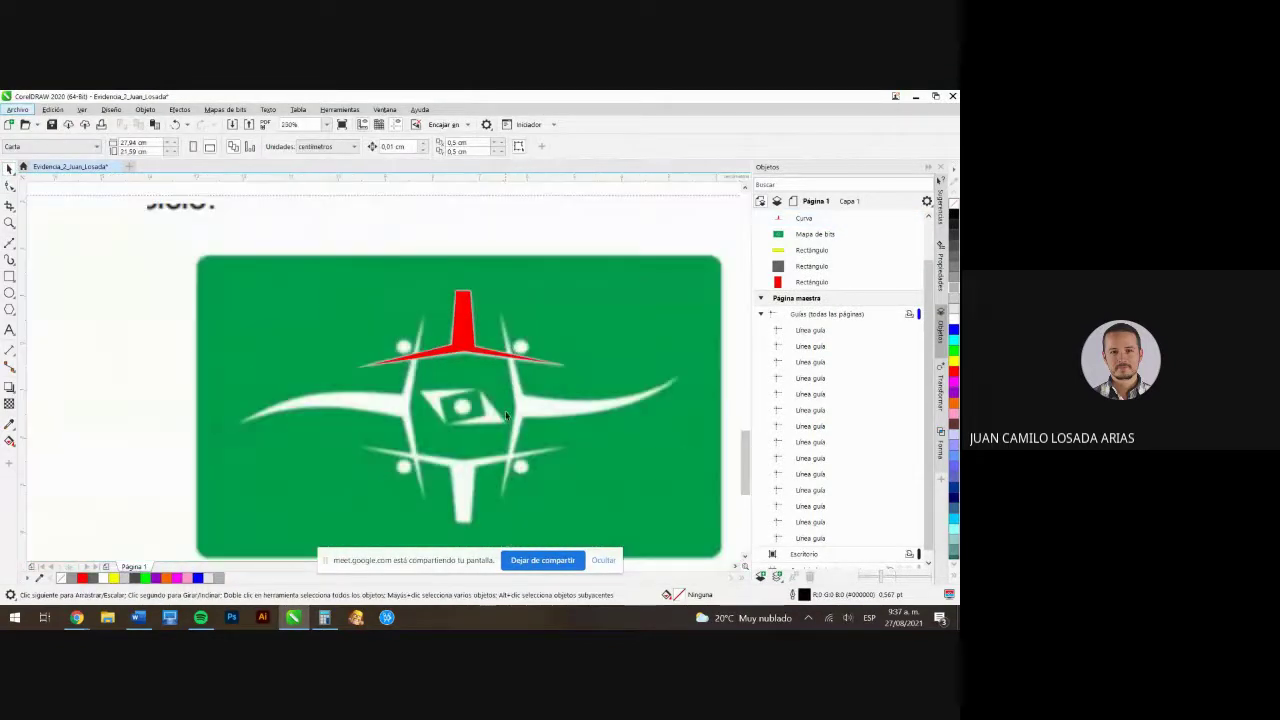
pyautogui.scroll(2, 505, 411)
pyautogui.scroll(-3, 456, 338)
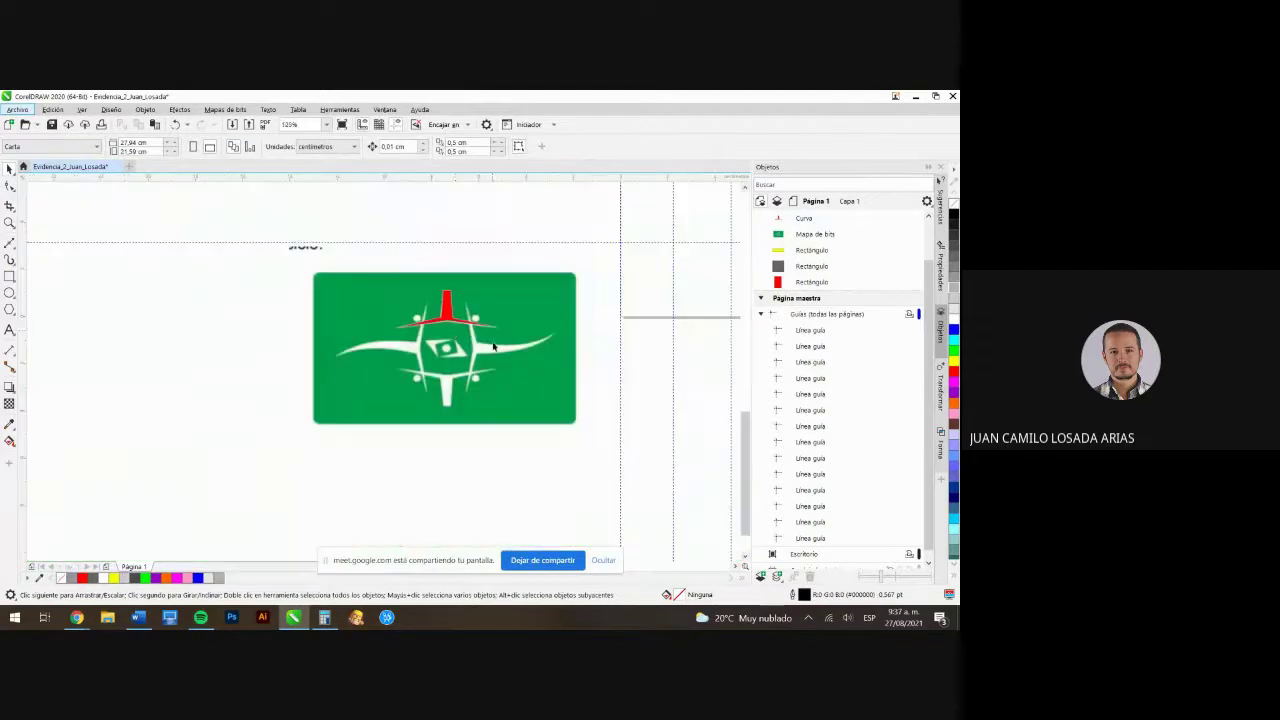
pyautogui.scroll(2, 492, 346)
pyautogui.scroll(3, 402, 323)
pyautogui.scroll(-3, 409, 263)
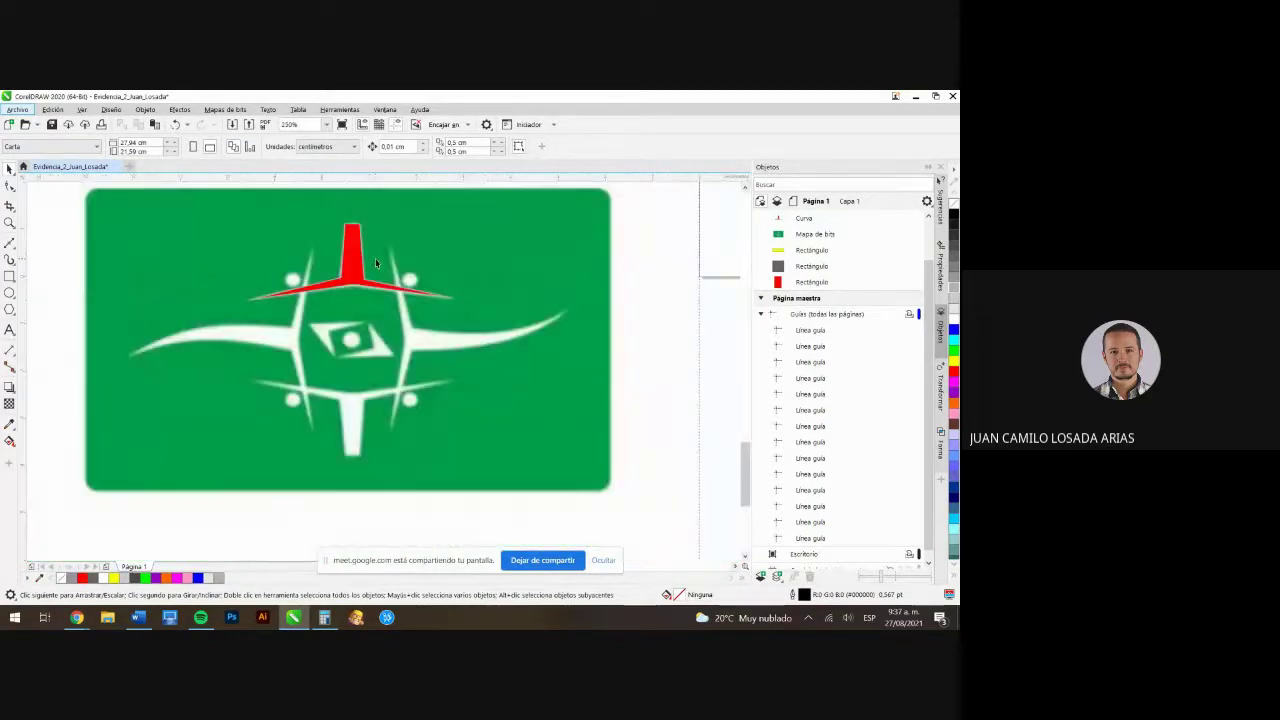
# Start a Bézier outline of the logo's right-hand piece with straight segments from its upper tip, via the wing tip, to the lower inner corner
pyautogui.scroll(2, 375, 258)
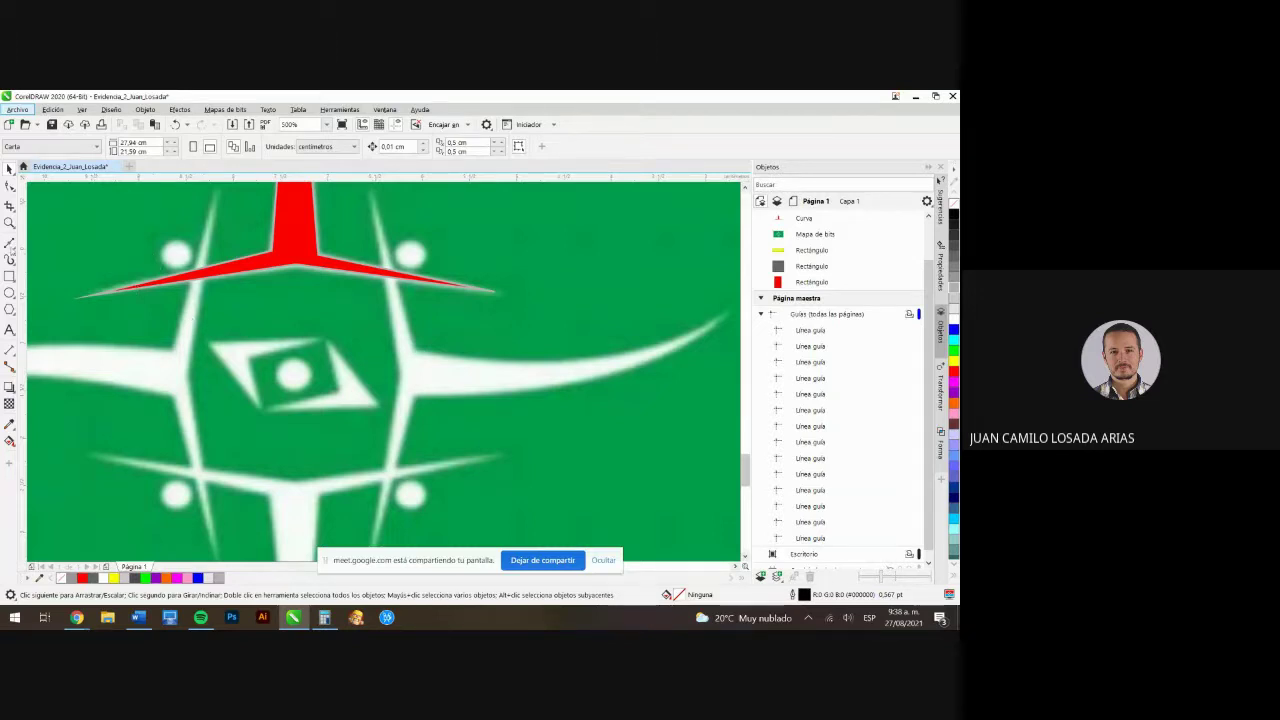
pyautogui.click(8, 244)
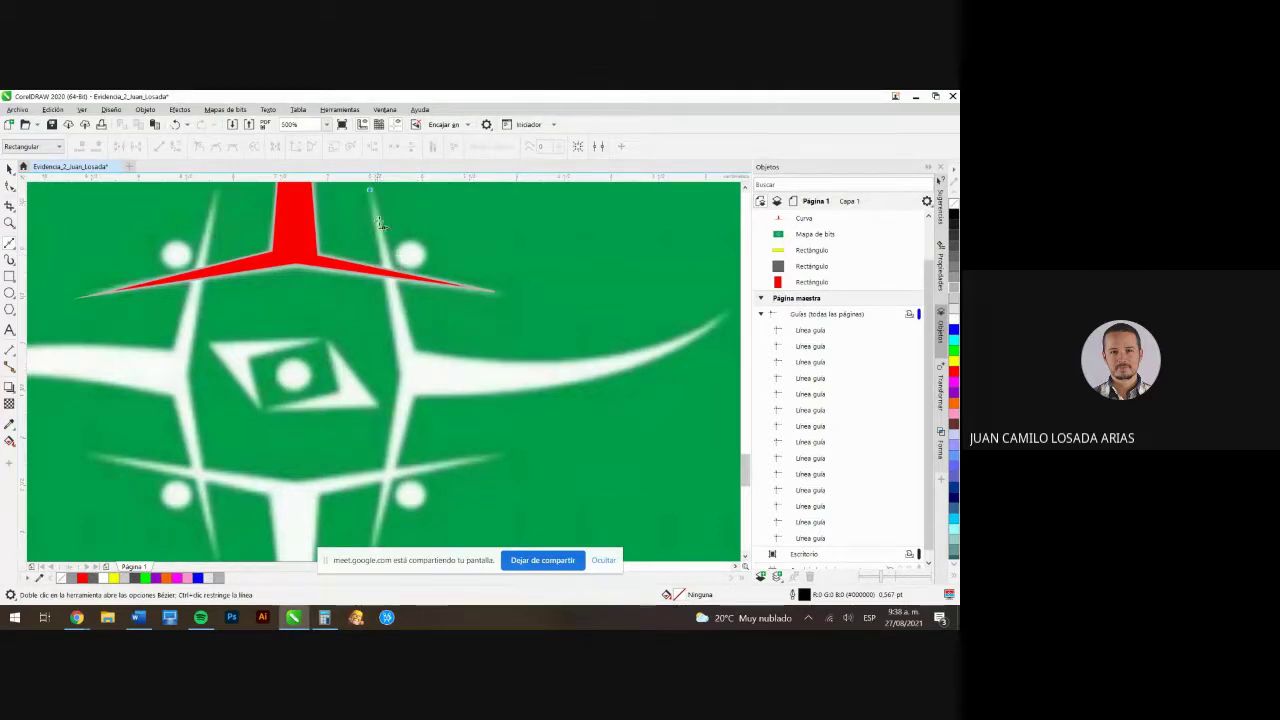
pyautogui.click(369, 187)
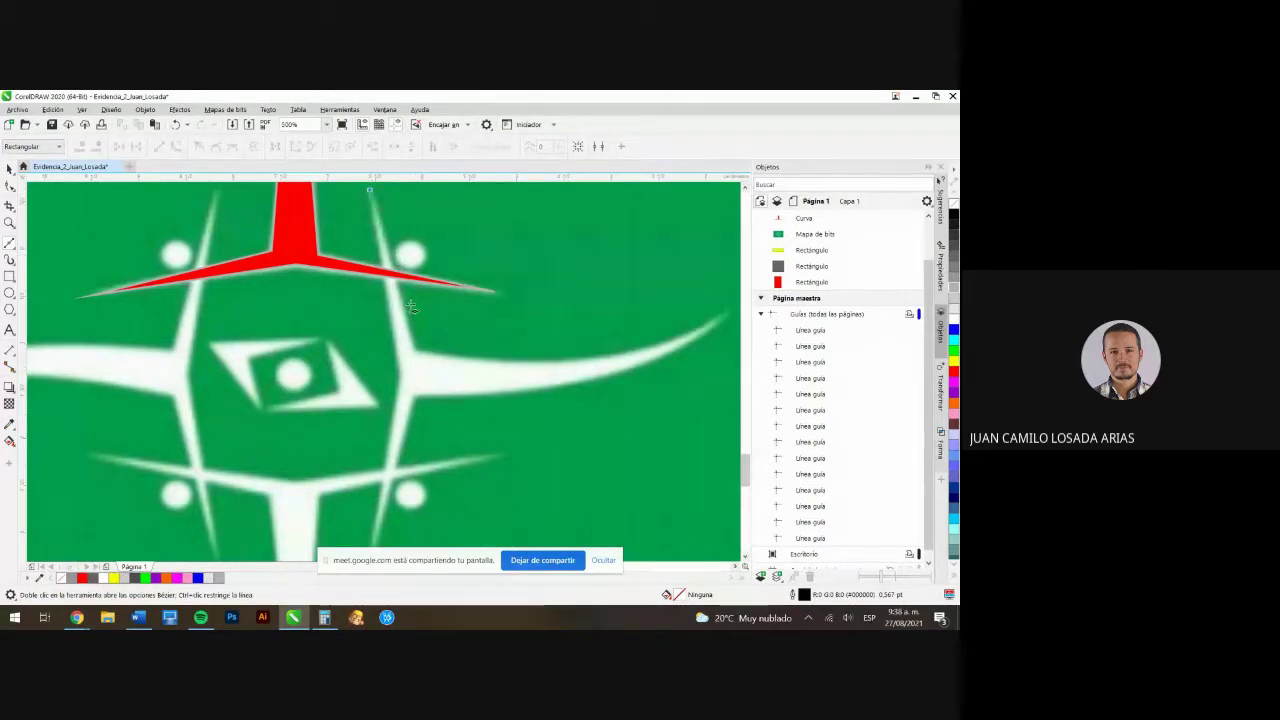
pyautogui.click(416, 352)
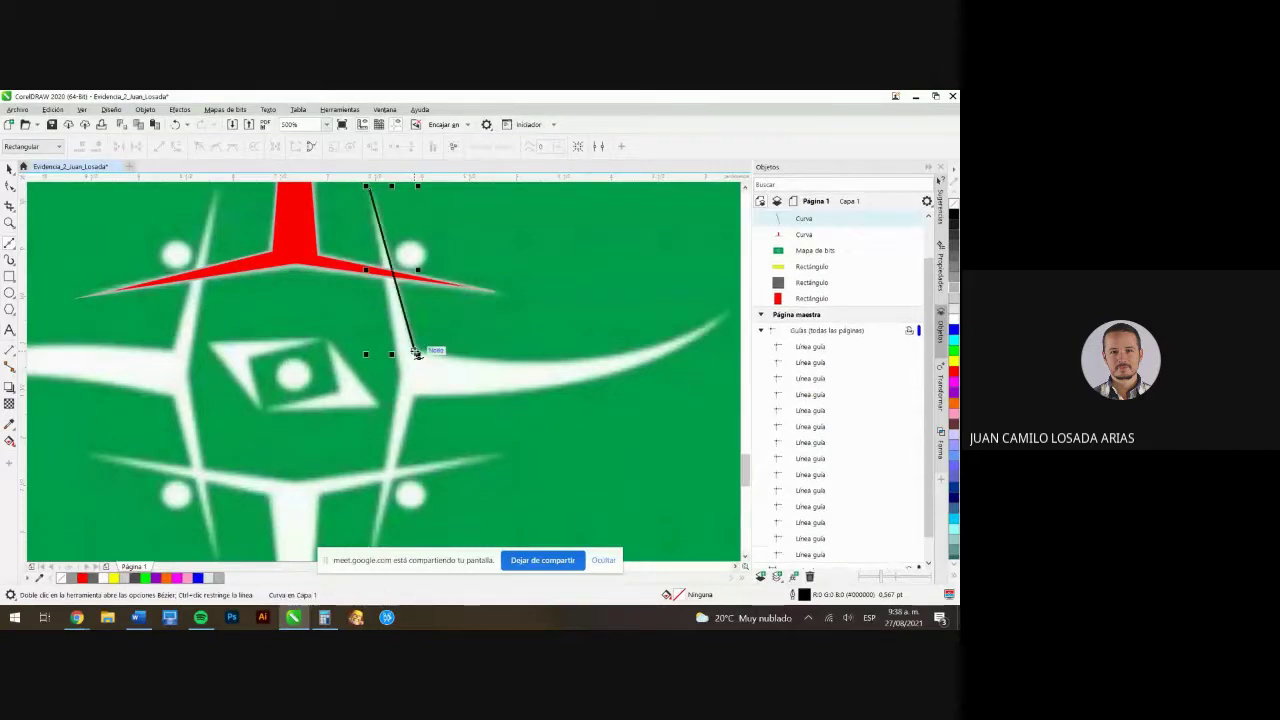
pyautogui.click(730, 312)
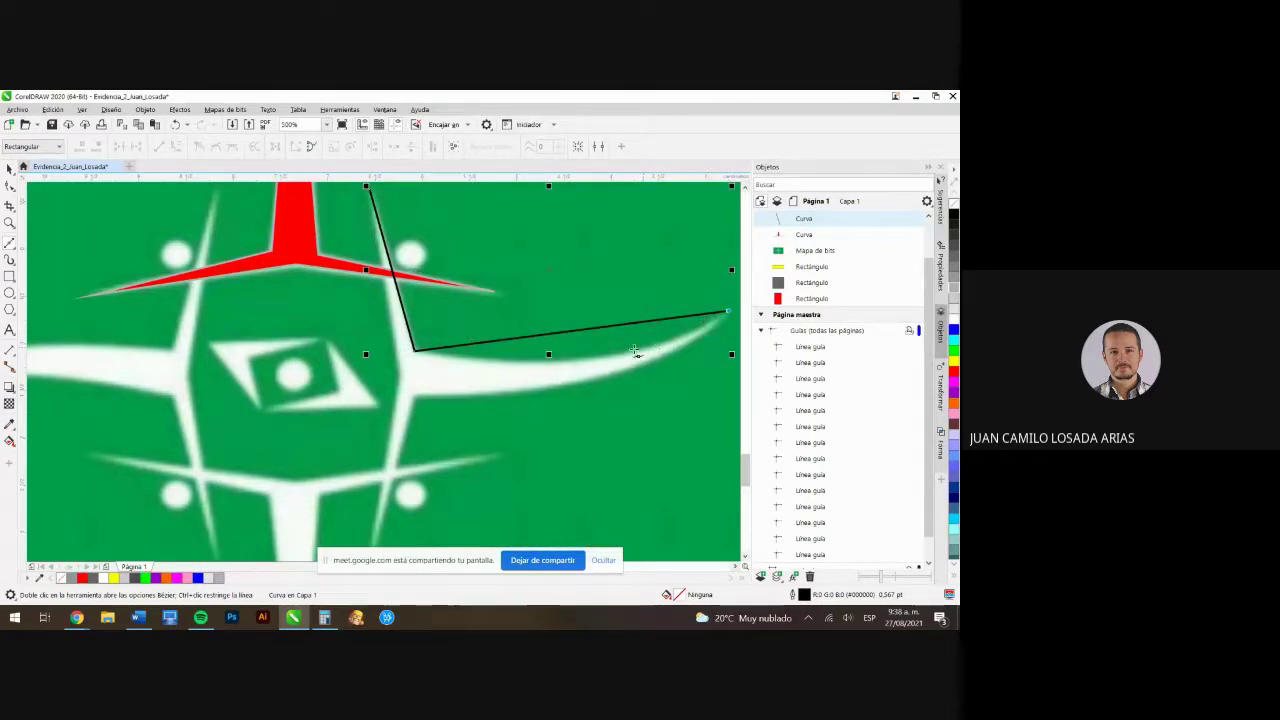
pyautogui.click(411, 397)
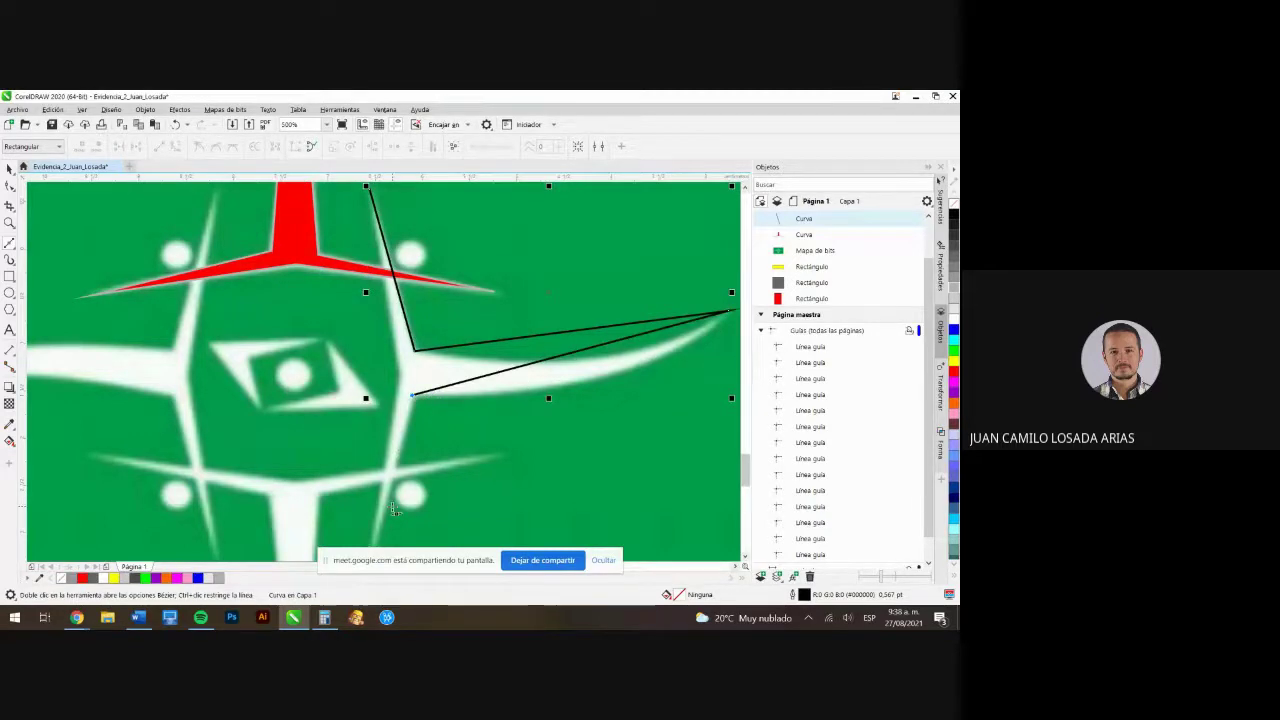
# Continue the Bézier outline through the piece's lower tip and inner middle corner, and close it at the start node
pyautogui.scroll(-1, 388, 530)
pyautogui.scroll(1, 388, 530)
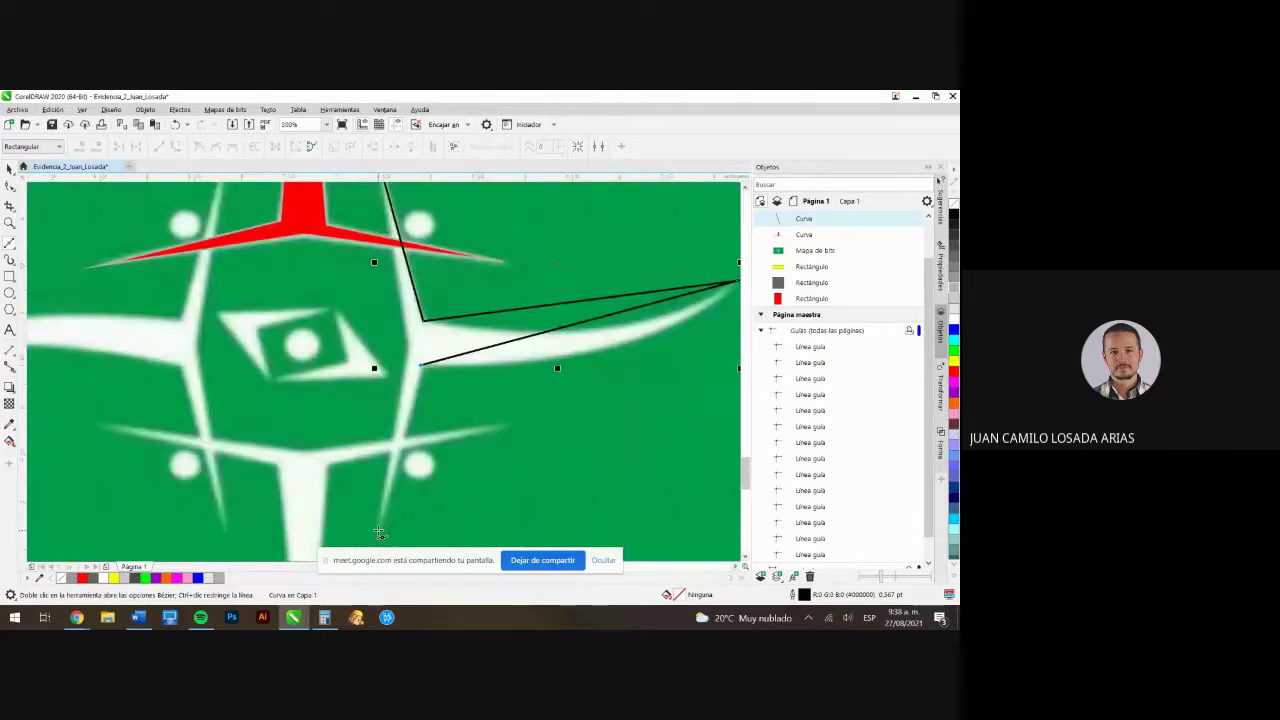
pyautogui.click(376, 533)
pyautogui.scroll(3, 408, 345)
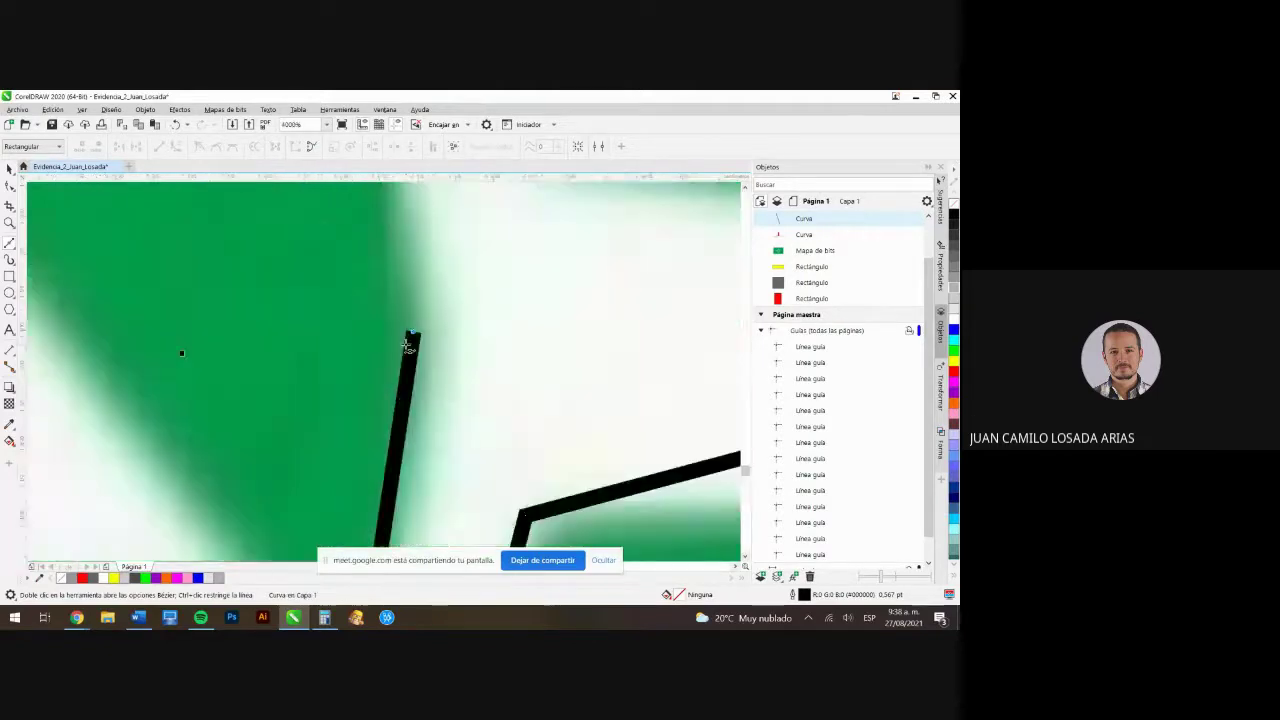
pyautogui.scroll(-5, 395, 340)
pyautogui.scroll(2, 378, 199)
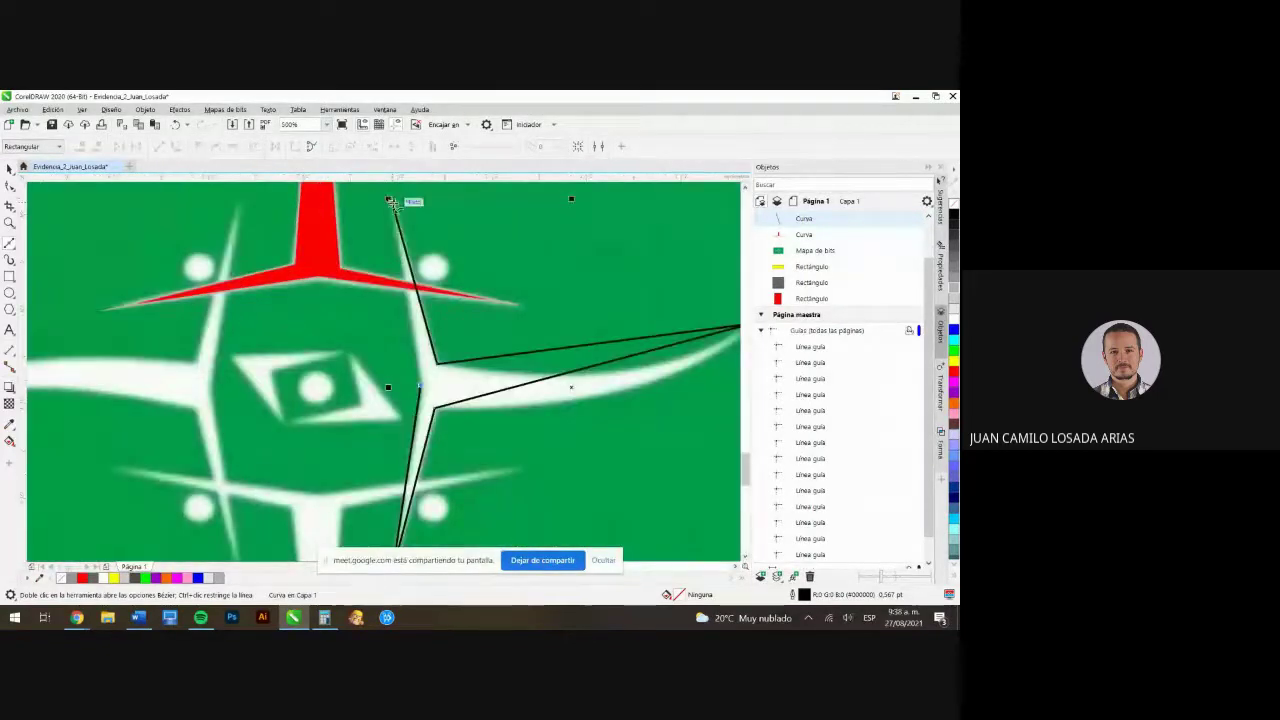
pyautogui.click(389, 199)
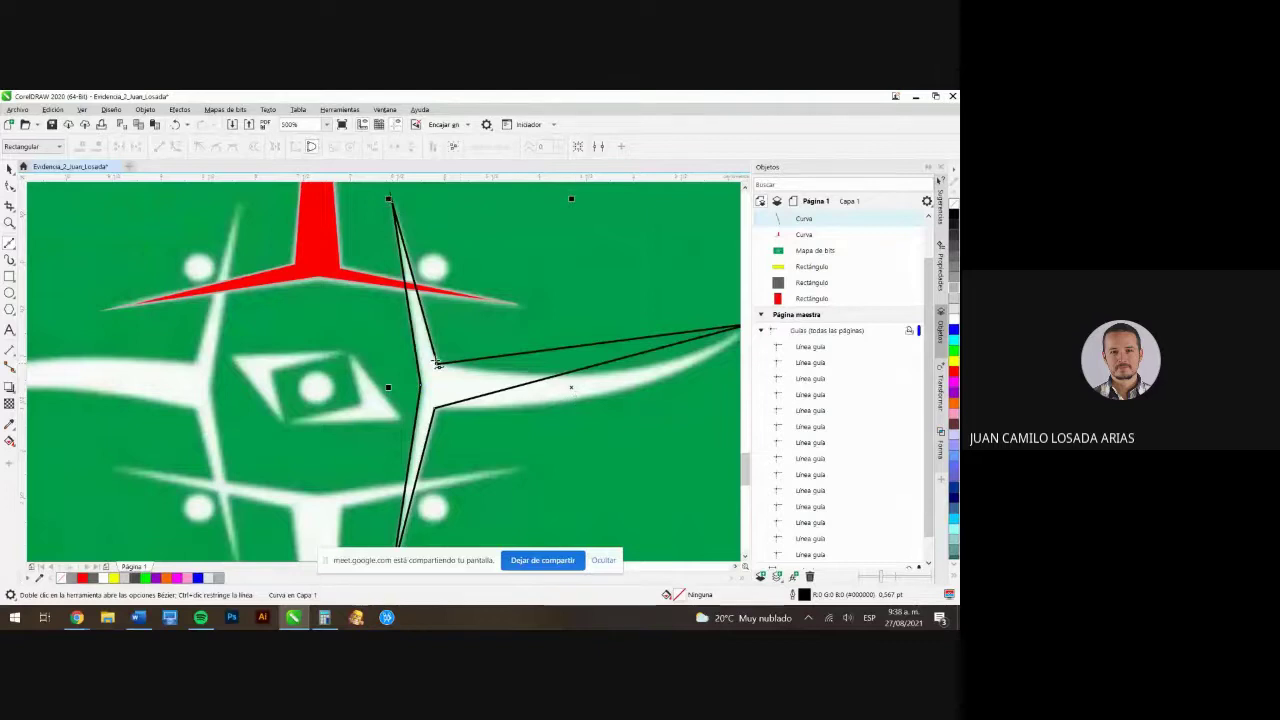
# Using the Shape tool, bend the wing's upper edge with its curve handles to follow the bitmap logo
pyautogui.scroll(-1, 570, 398)
pyautogui.scroll(2, 477, 359)
pyautogui.scroll(-1, 511, 355)
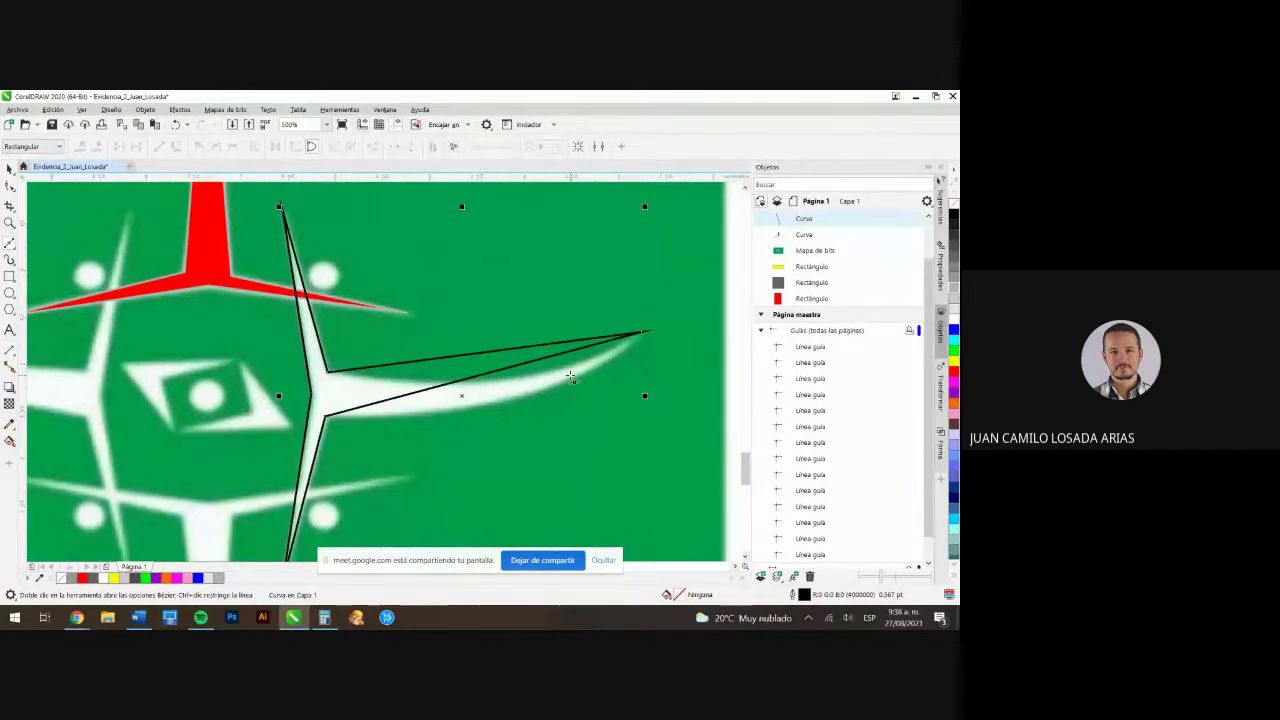
pyautogui.click(10, 186)
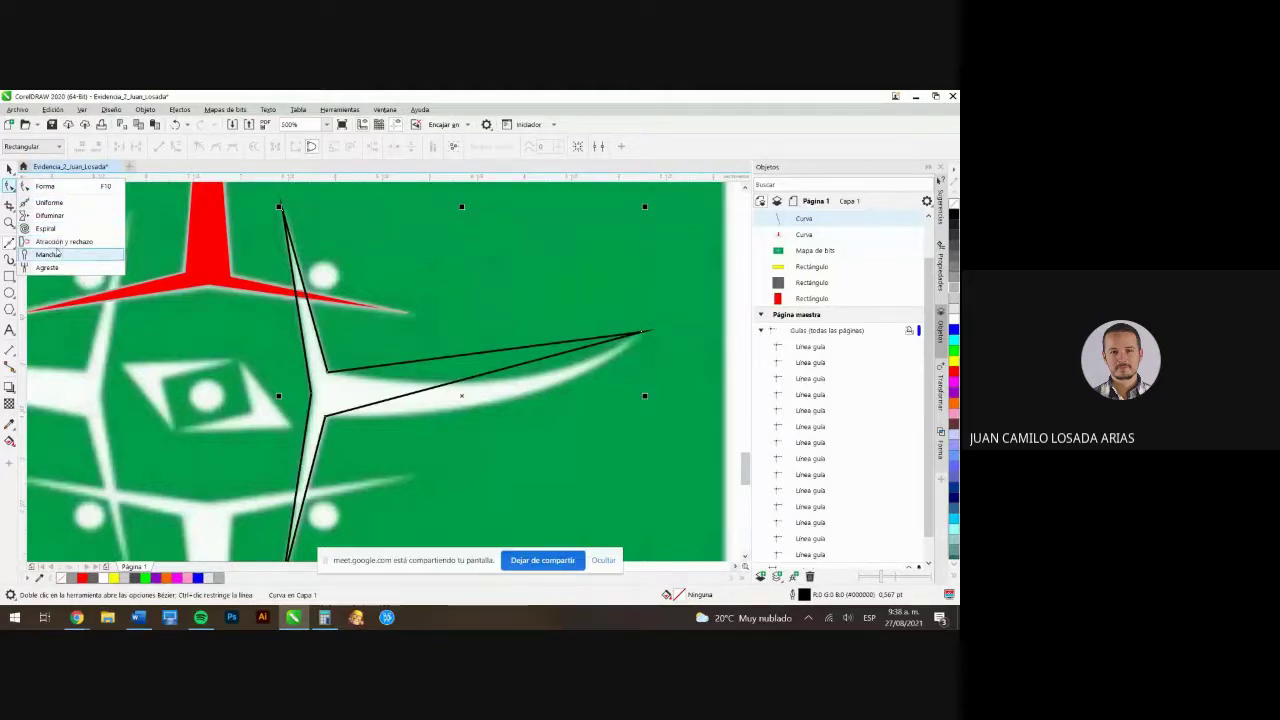
pyautogui.click(43, 187)
pyautogui.click(44, 187)
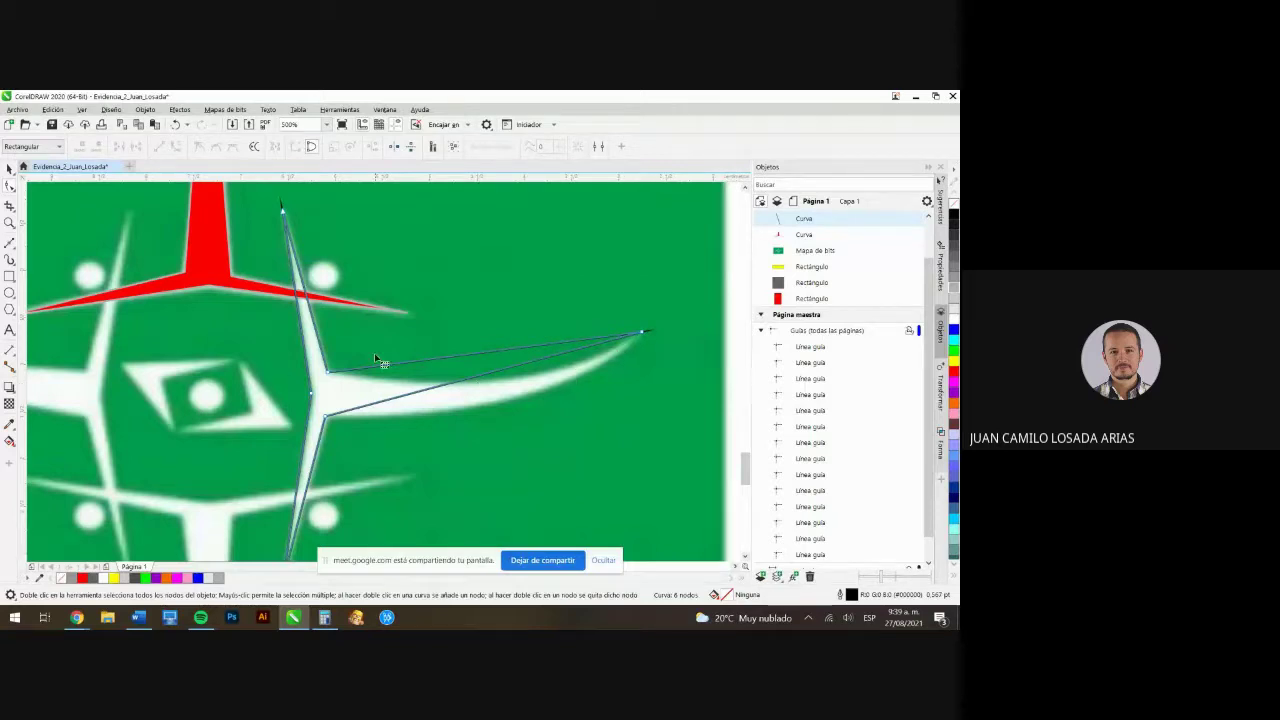
pyautogui.click(641, 331)
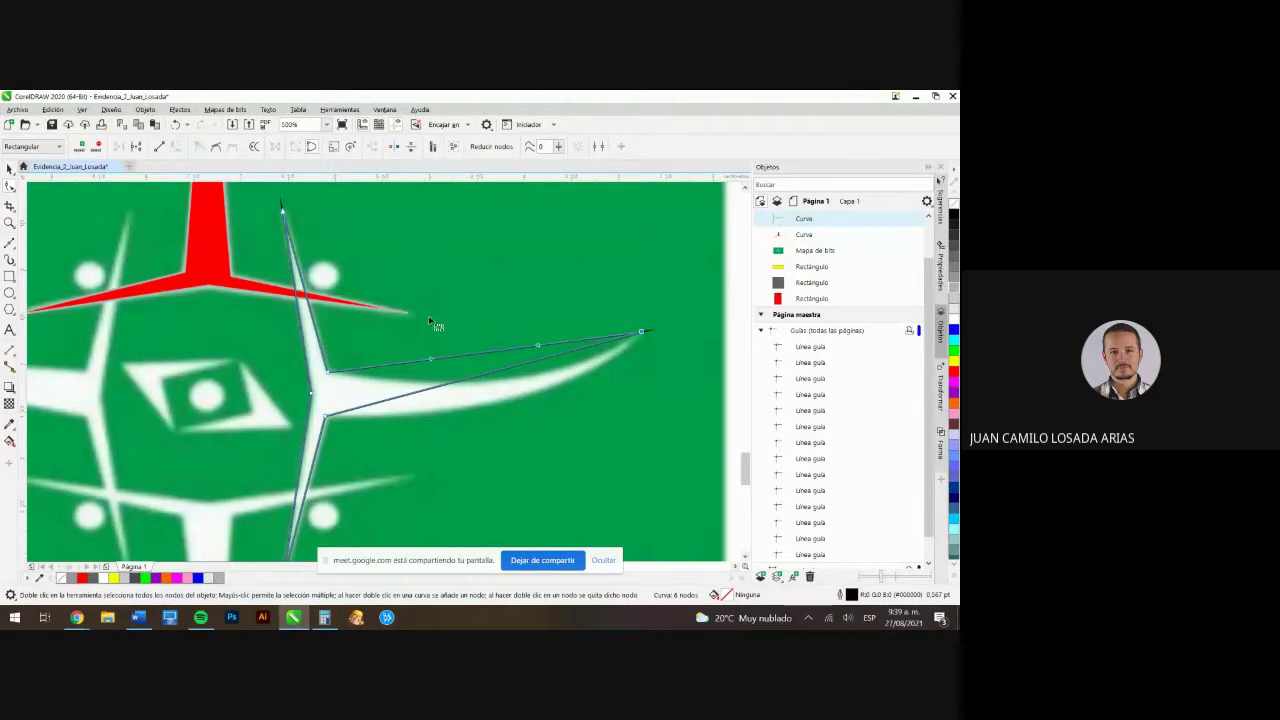
pyautogui.click(431, 359)
pyautogui.click(638, 342)
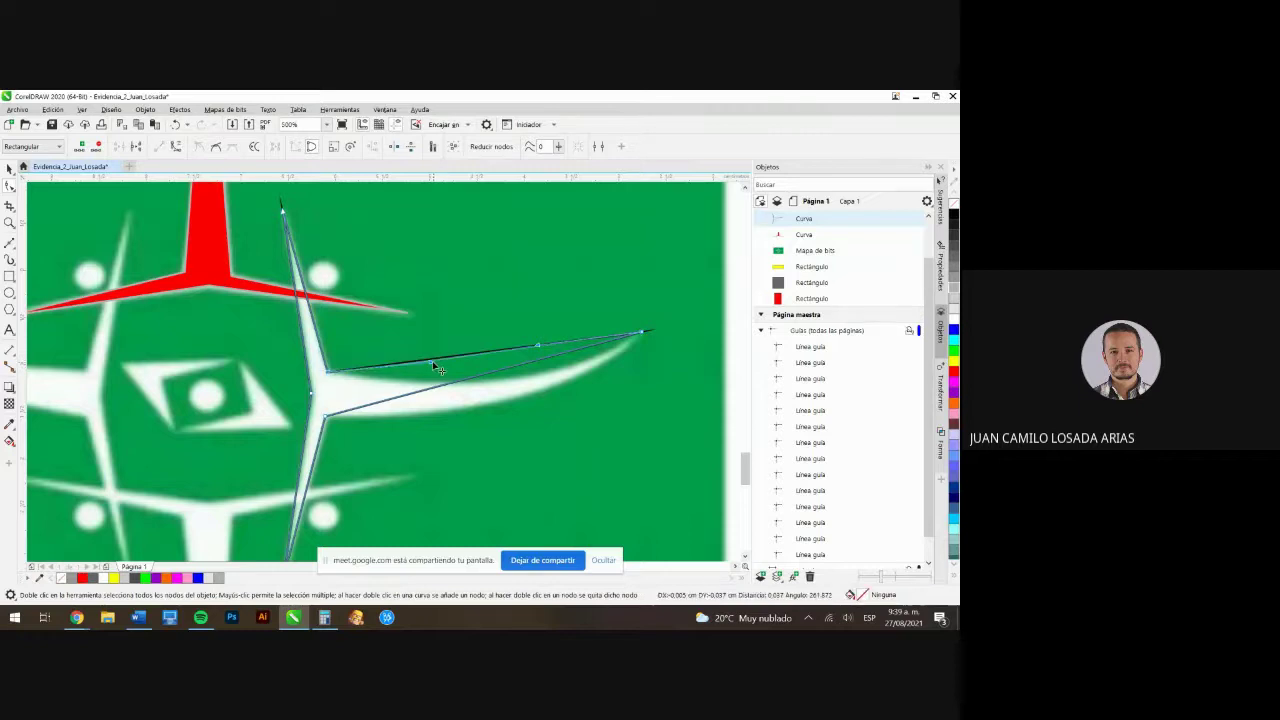
pyautogui.moveTo(432, 361); pyautogui.dragTo(461, 407)
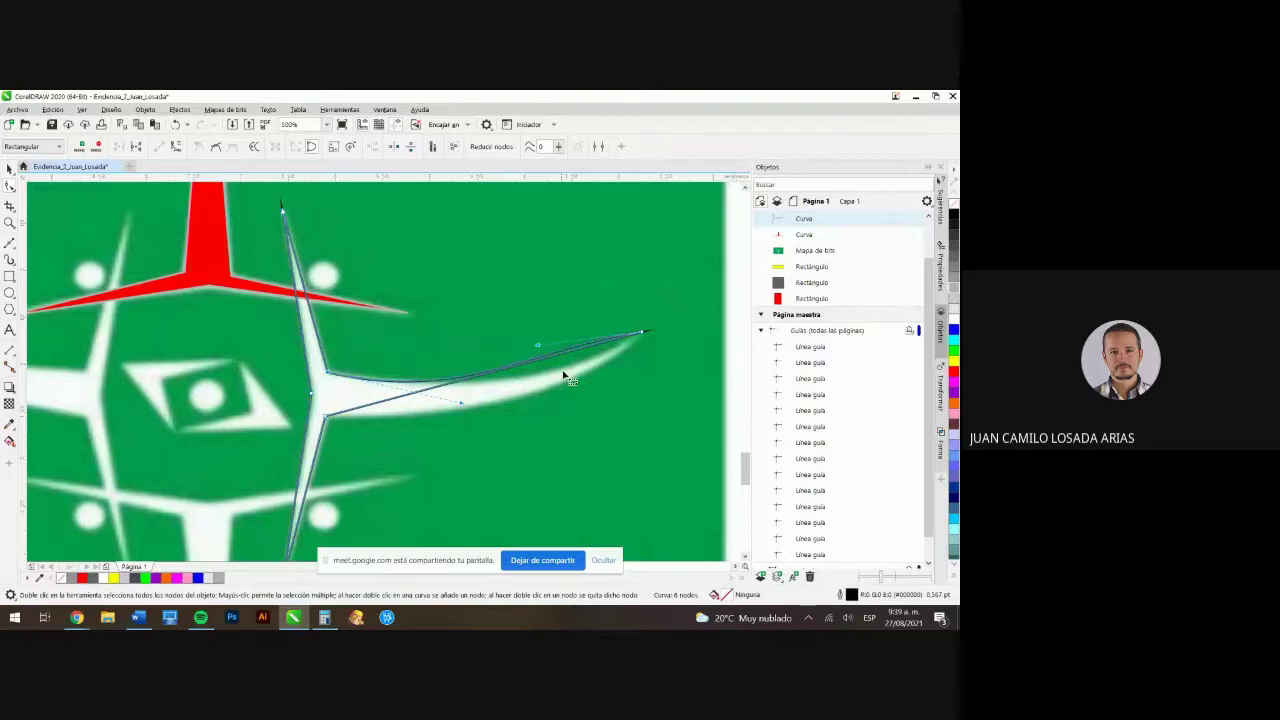
pyautogui.moveTo(538, 347); pyautogui.dragTo(561, 377)
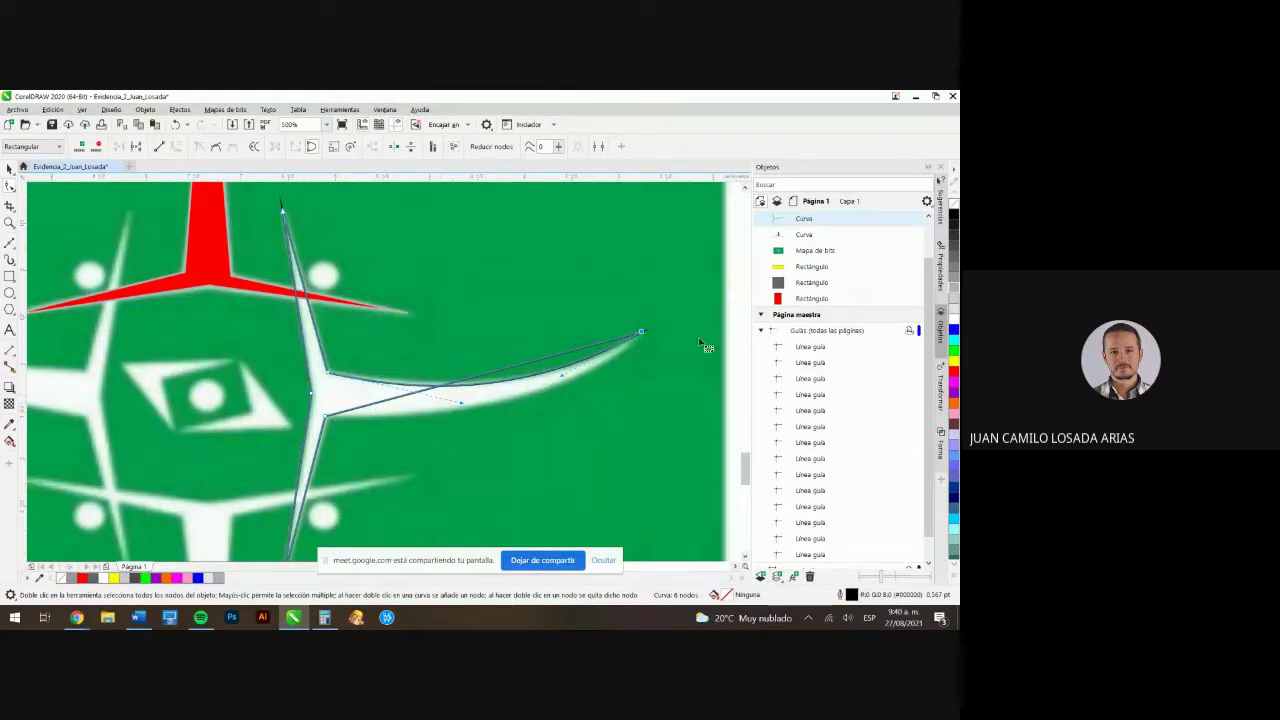
# Convert the wing's lower edge to a curve and bend it with its handles to match the bitmap
pyautogui.click(566, 353)
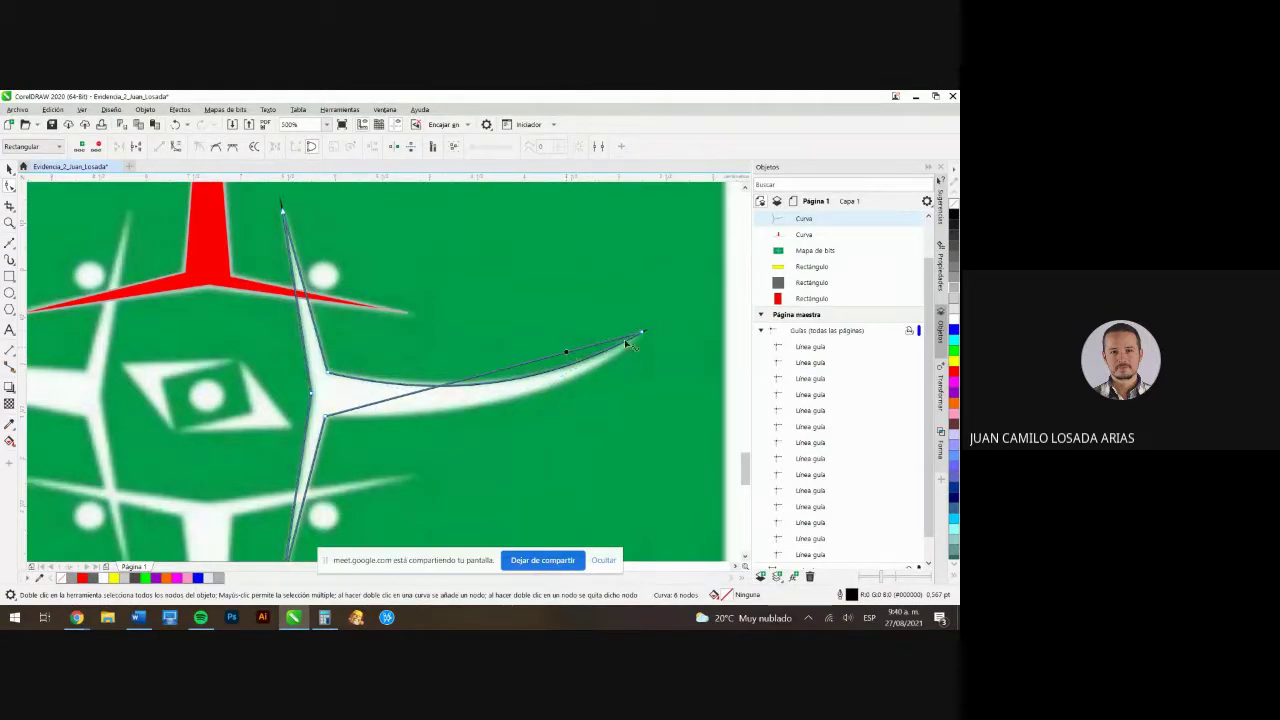
pyautogui.click(642, 330)
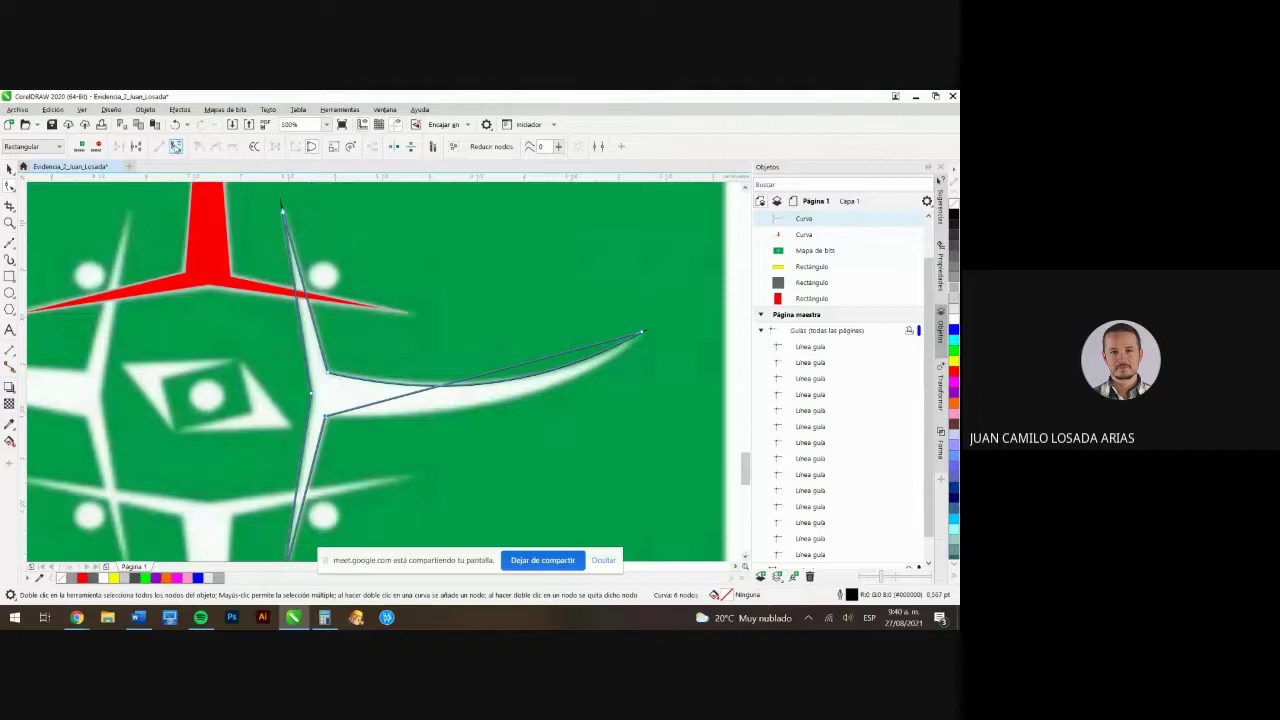
pyautogui.click(175, 146)
pyautogui.moveTo(431, 390); pyautogui.dragTo(480, 428)
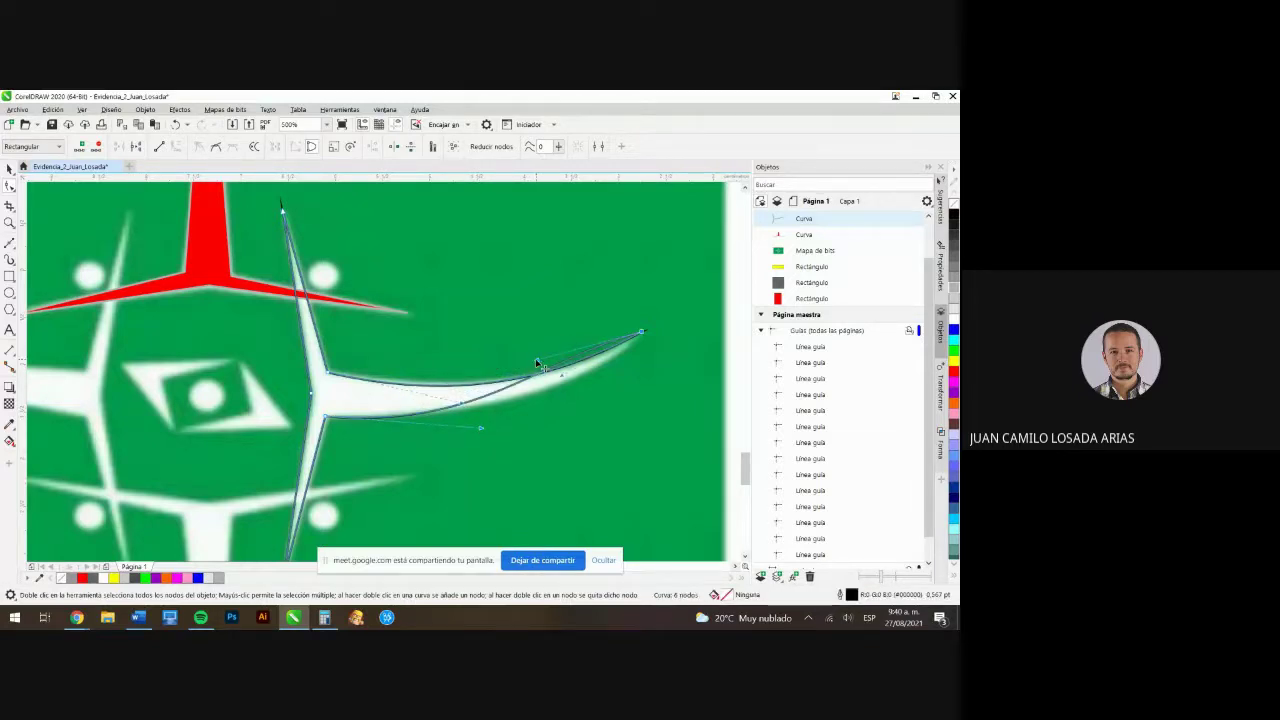
pyautogui.moveTo(534, 362); pyautogui.dragTo(609, 385)
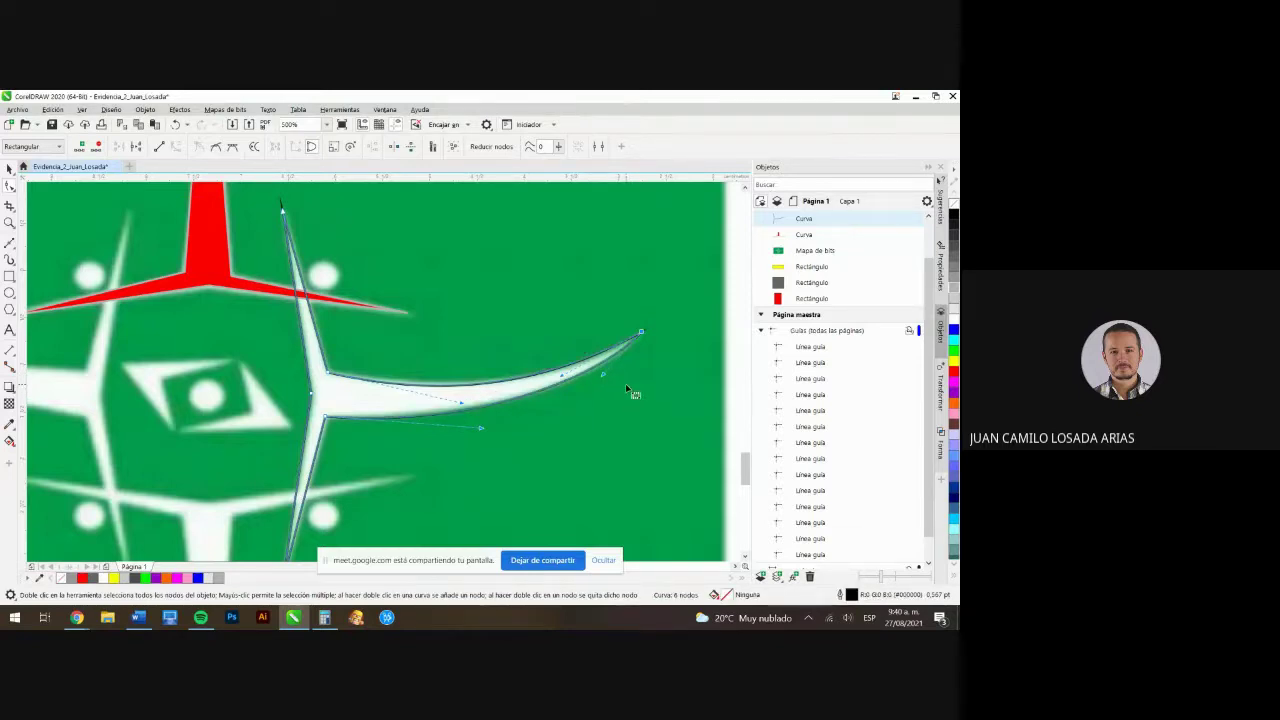
# Fill the closed right-hand piece with orange and check its fit over the bitmap logo
pyautogui.scroll(-2, 562, 382)
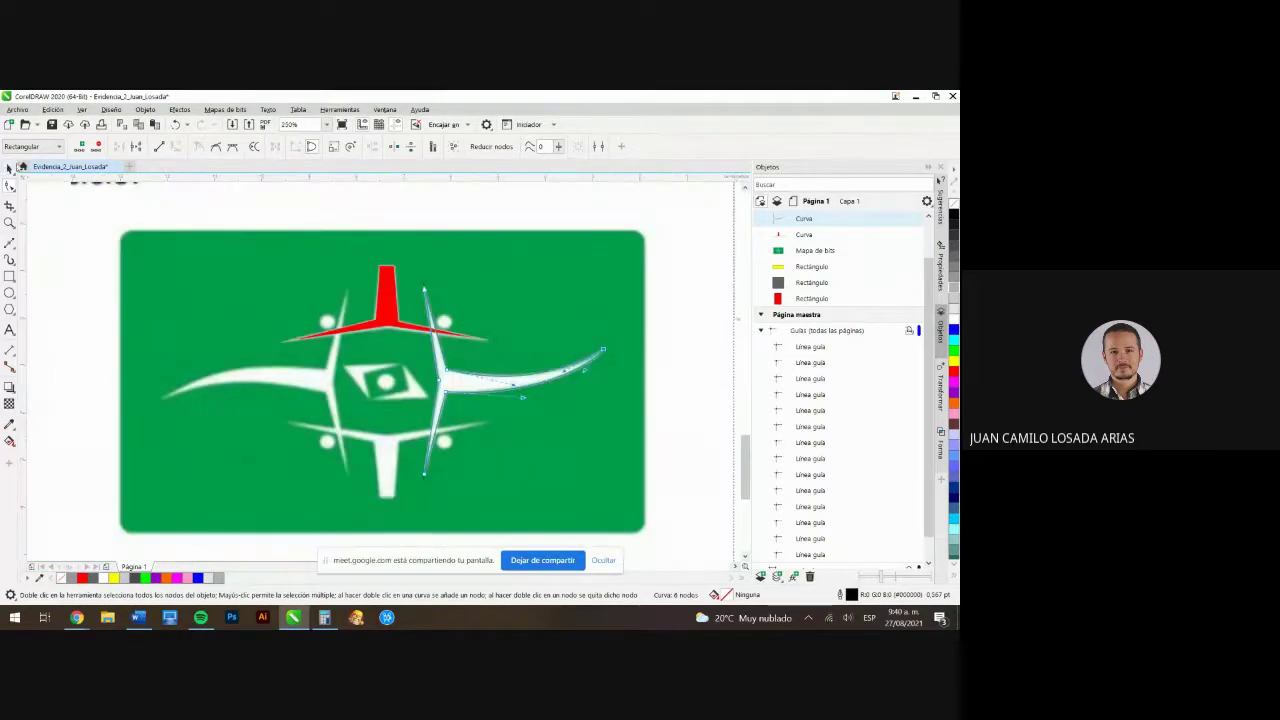
pyautogui.click(9, 168)
pyautogui.click(953, 385)
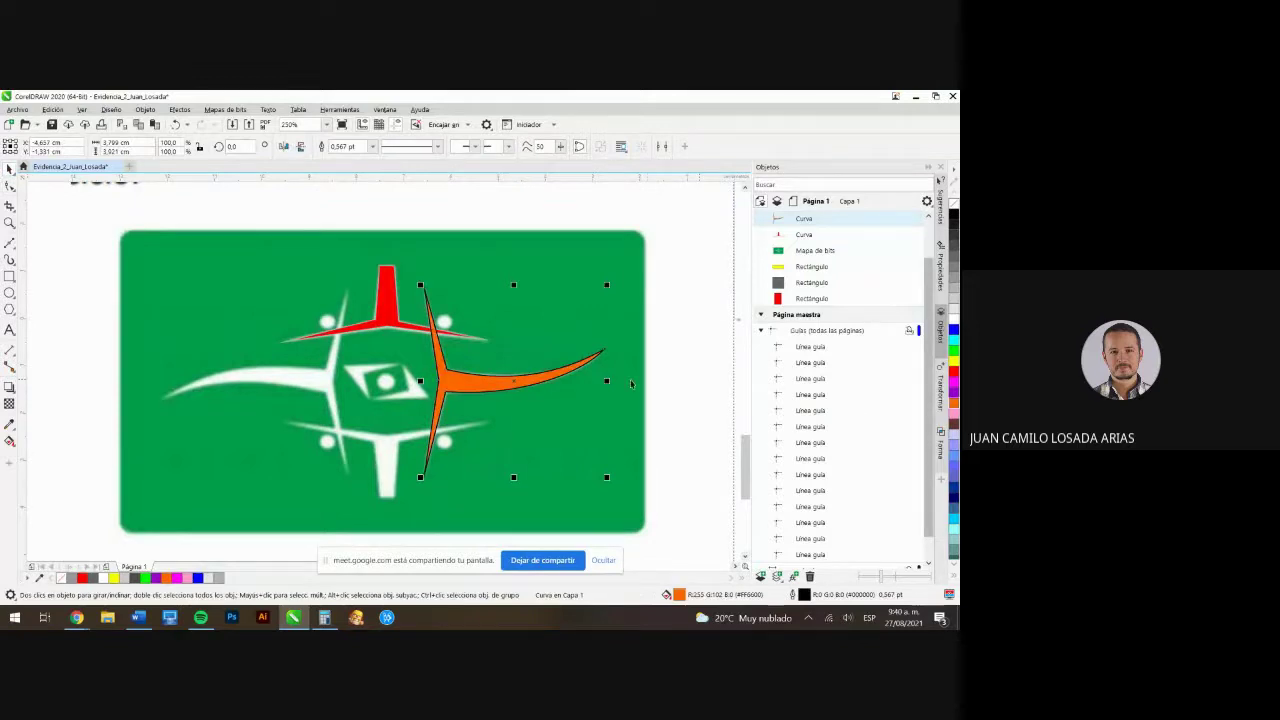
pyautogui.click(481, 369)
pyautogui.scroll(2, 488, 417)
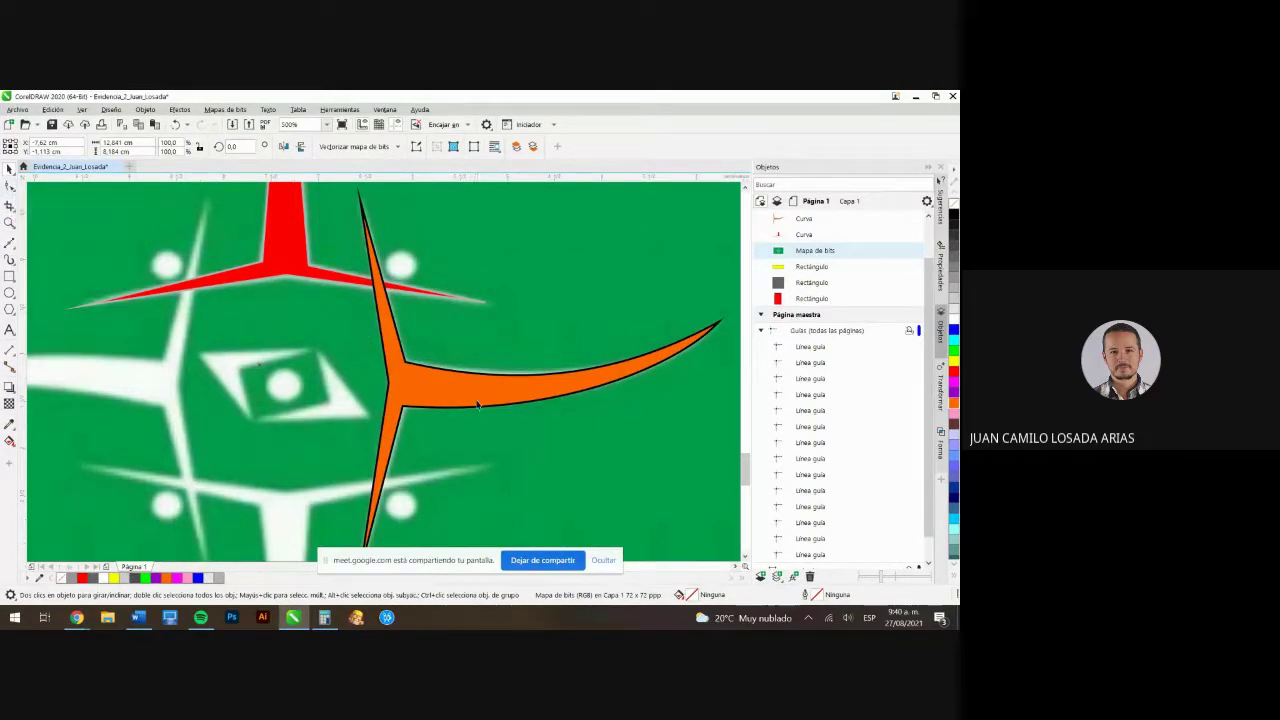
pyautogui.scroll(-3, 477, 400)
pyautogui.scroll(2, 476, 386)
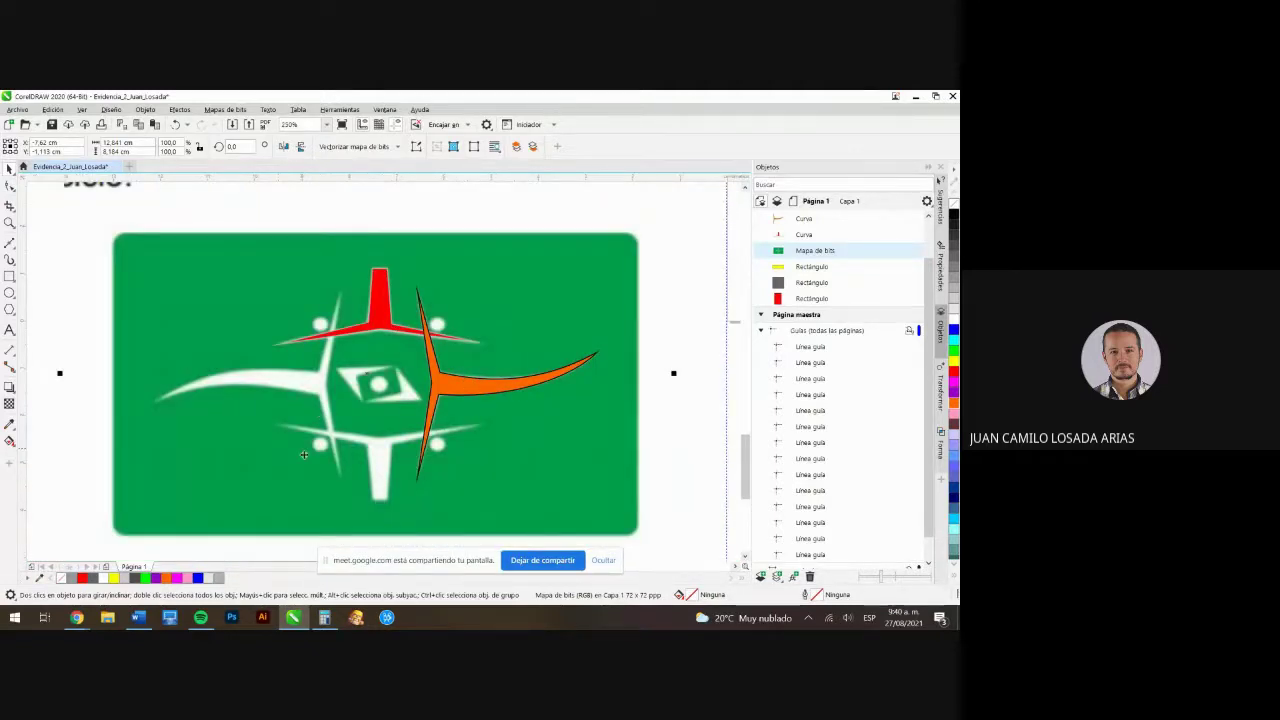
# Draw a circle about 0.33 cm in diameter over the logo's upper-left dot and give it white fill and outline
pyautogui.scroll(2, 404, 364)
pyautogui.scroll(-3, 380, 416)
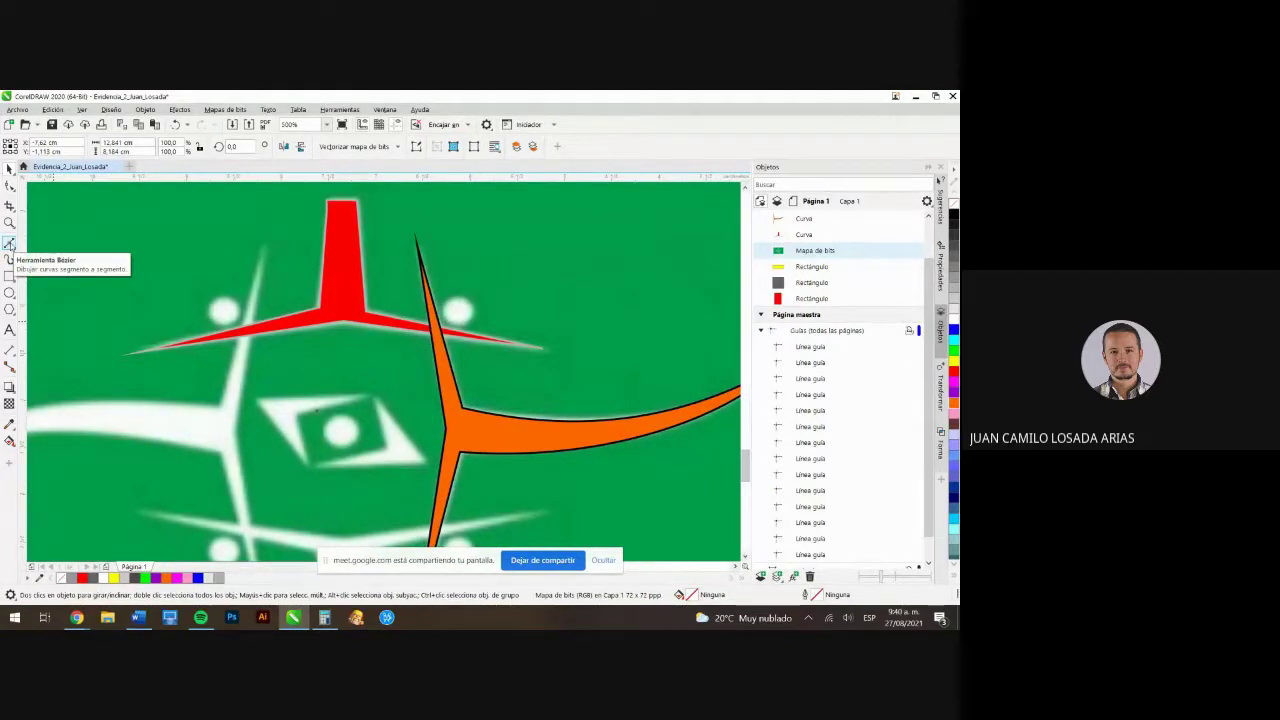
pyautogui.click(9, 292)
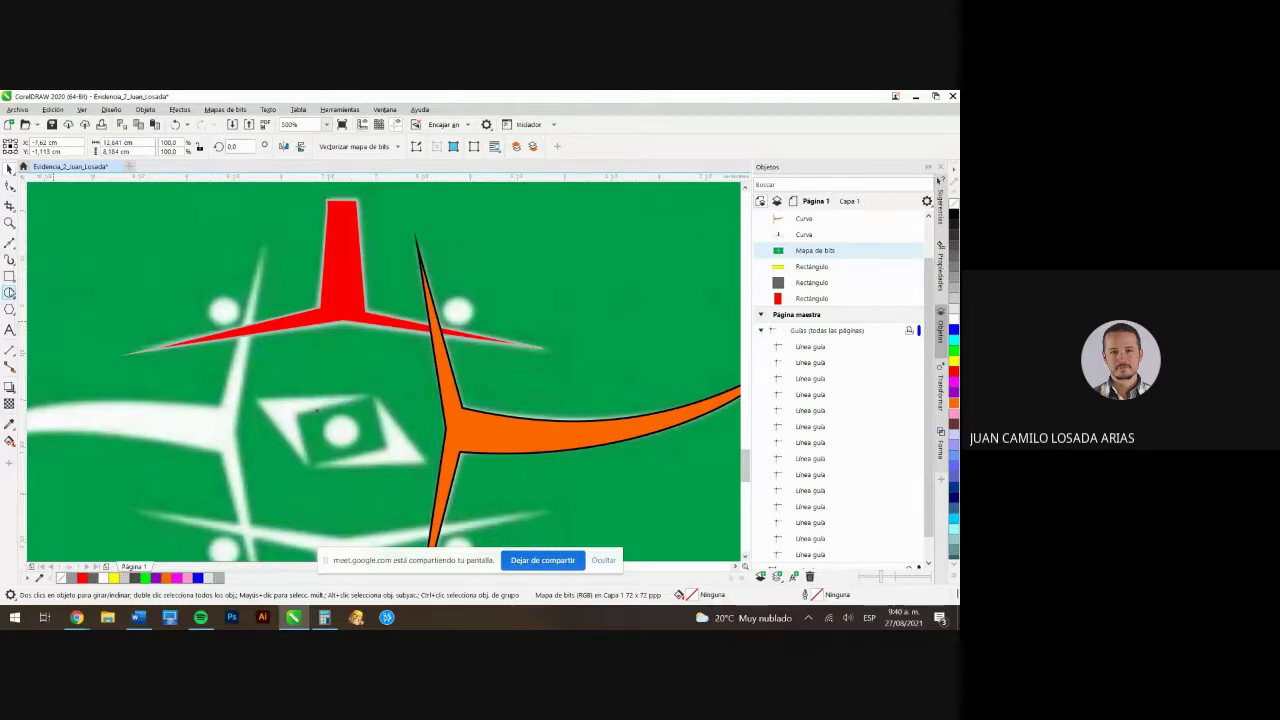
pyautogui.moveTo(209, 302); pyautogui.dragTo(287, 271)
pyautogui.scroll(3, 221, 310)
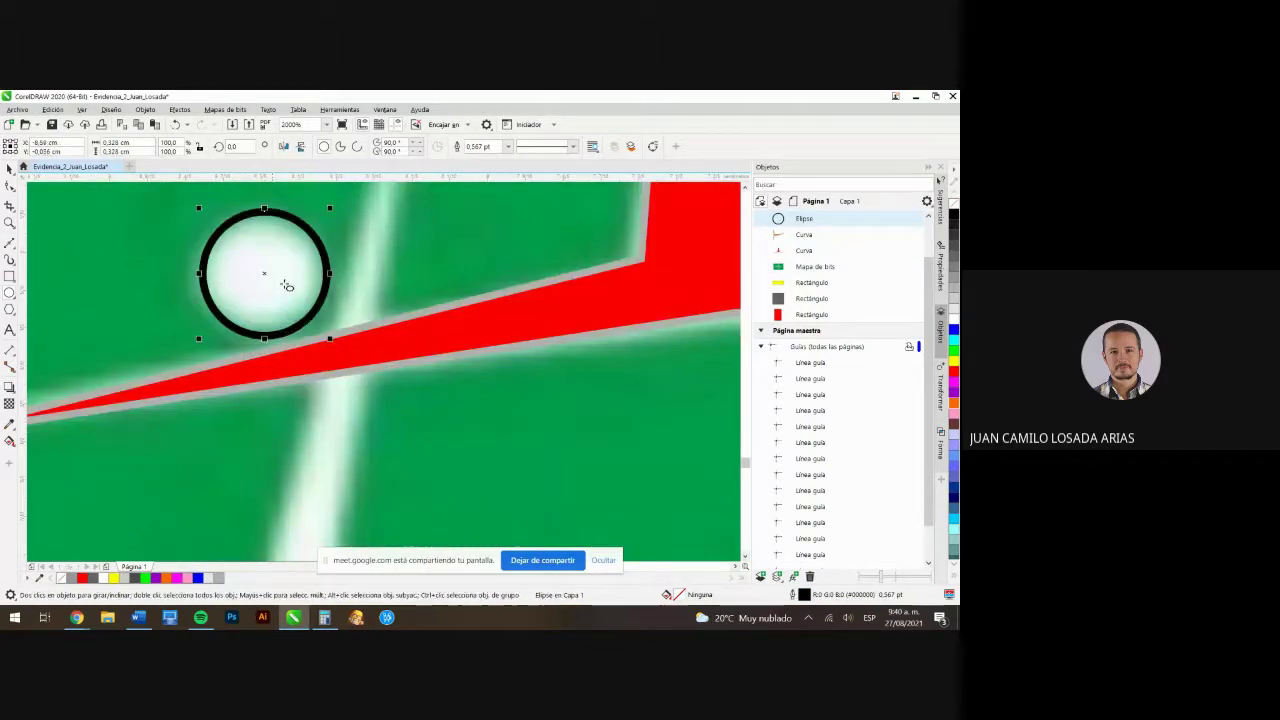
pyautogui.click(953, 318)
pyautogui.rightClick(953, 318)
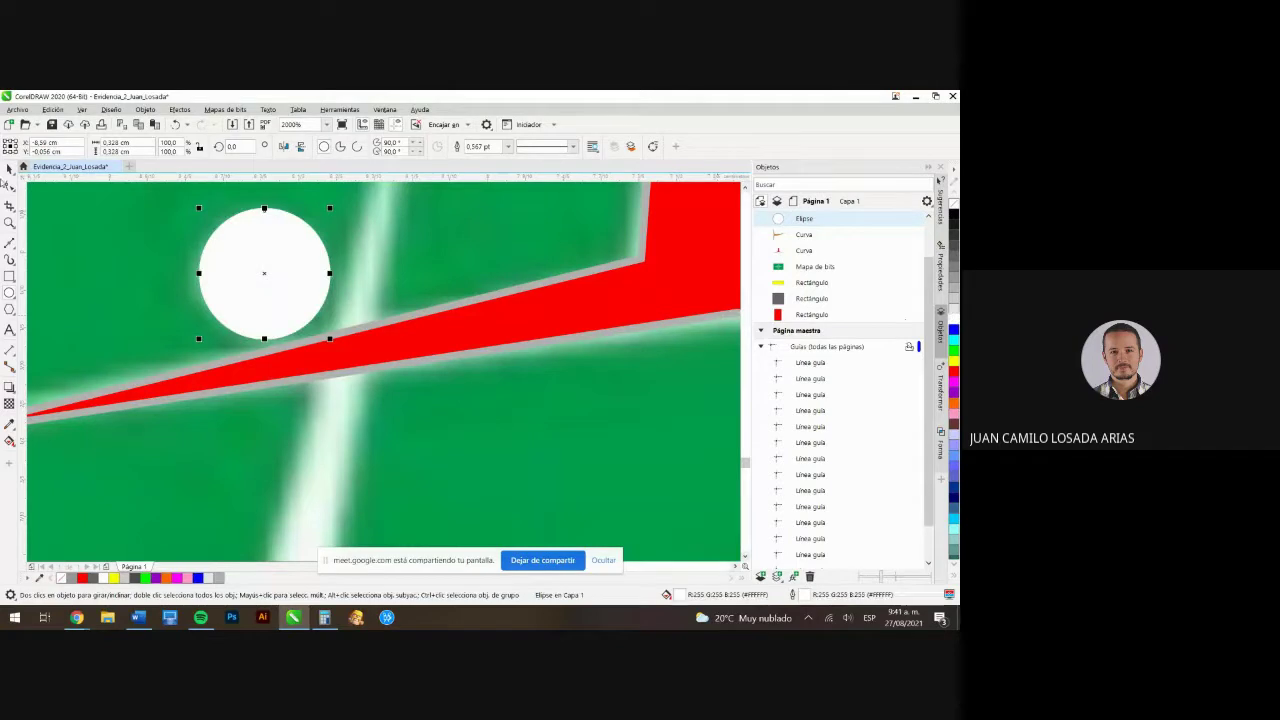
pyautogui.click(201, 309)
# Delete the green bitmap logo from behind the traced pieces
pyautogui.scroll(-6, 201, 309)
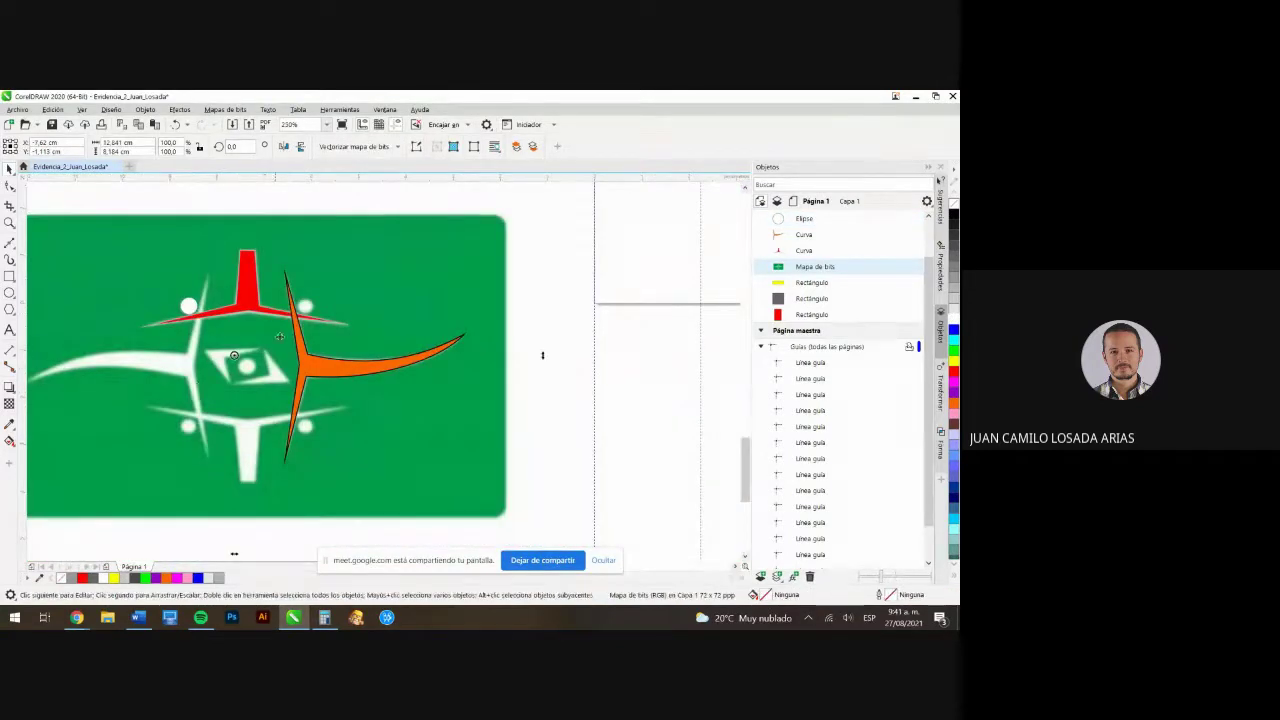
pyautogui.scroll(-4, 347, 357)
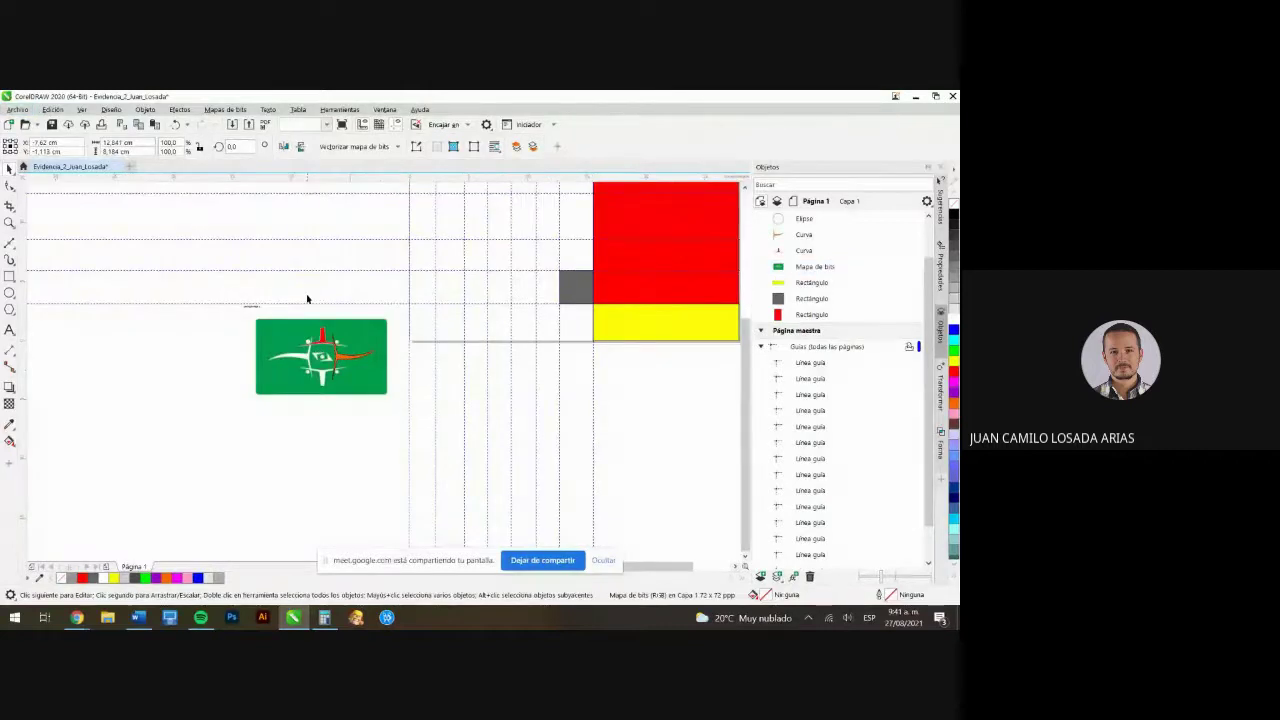
pyautogui.scroll(2, 297, 356)
pyautogui.moveTo(153, 421)
pyautogui.mouseDown()
pyautogui.moveTo(136, 461)
pyautogui.moveTo(155, 423)
pyautogui.mouseUp()
pyautogui.press('Delete')
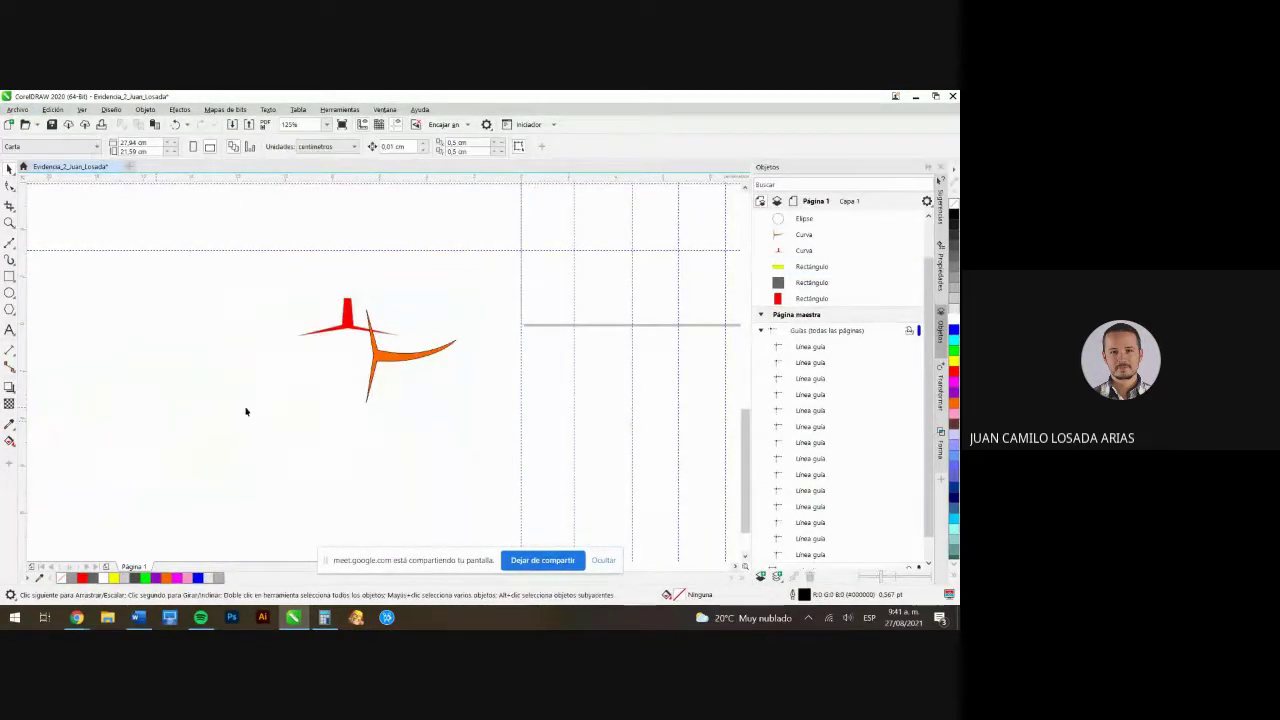
# Select the traced logo pieces together and move them onto the page, beside the upper part of the red block
pyautogui.moveTo(278, 275); pyautogui.dragTo(471, 451)
pyautogui.click(478, 458)
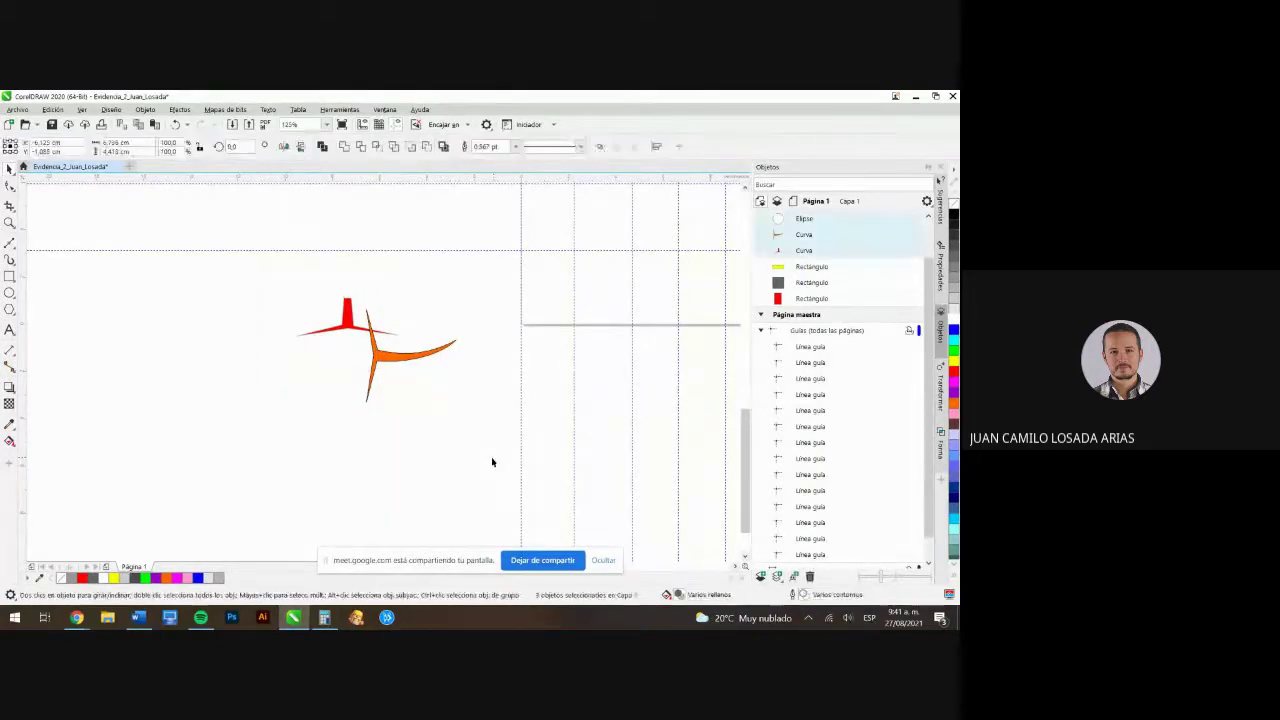
pyautogui.scroll(-1, 354, 378)
pyautogui.scroll(-4, 354, 374)
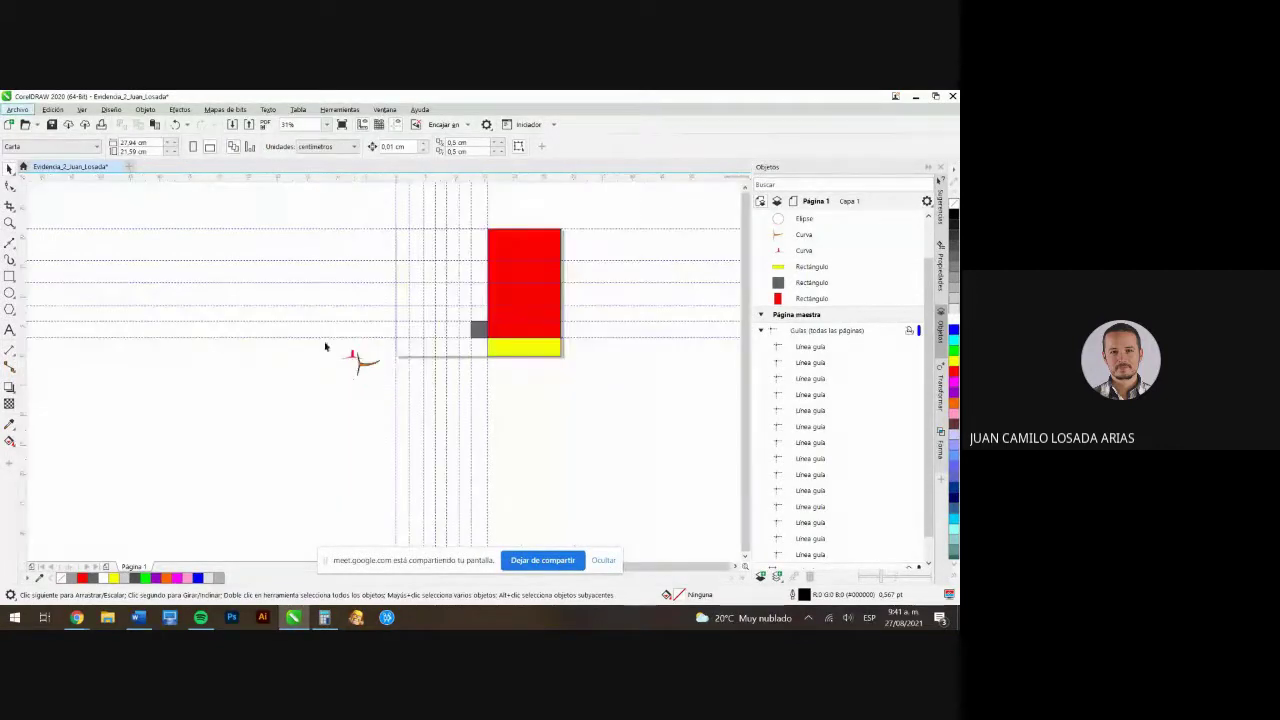
pyautogui.click(371, 380)
pyautogui.moveTo(382, 392); pyautogui.dragTo(477, 253)
pyautogui.click(611, 251)
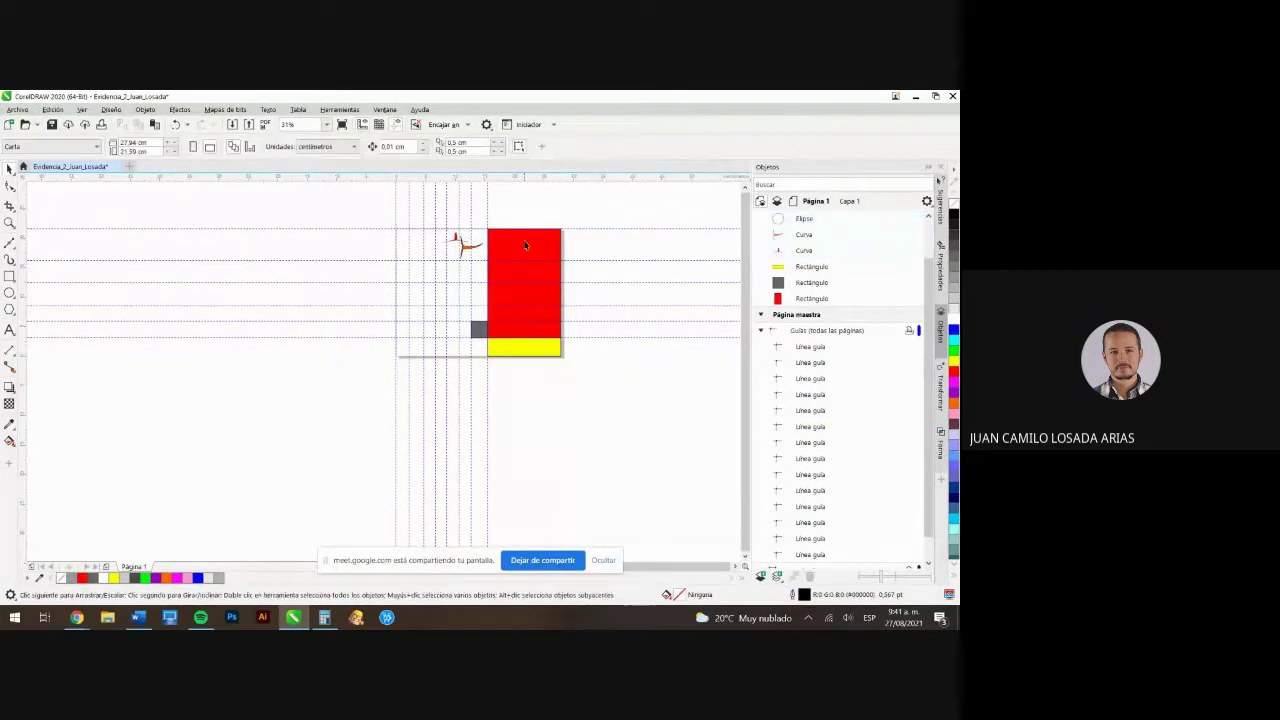
pyautogui.scroll(3, 527, 246)
pyautogui.scroll(-3, 540, 269)
pyautogui.scroll(3, 499, 262)
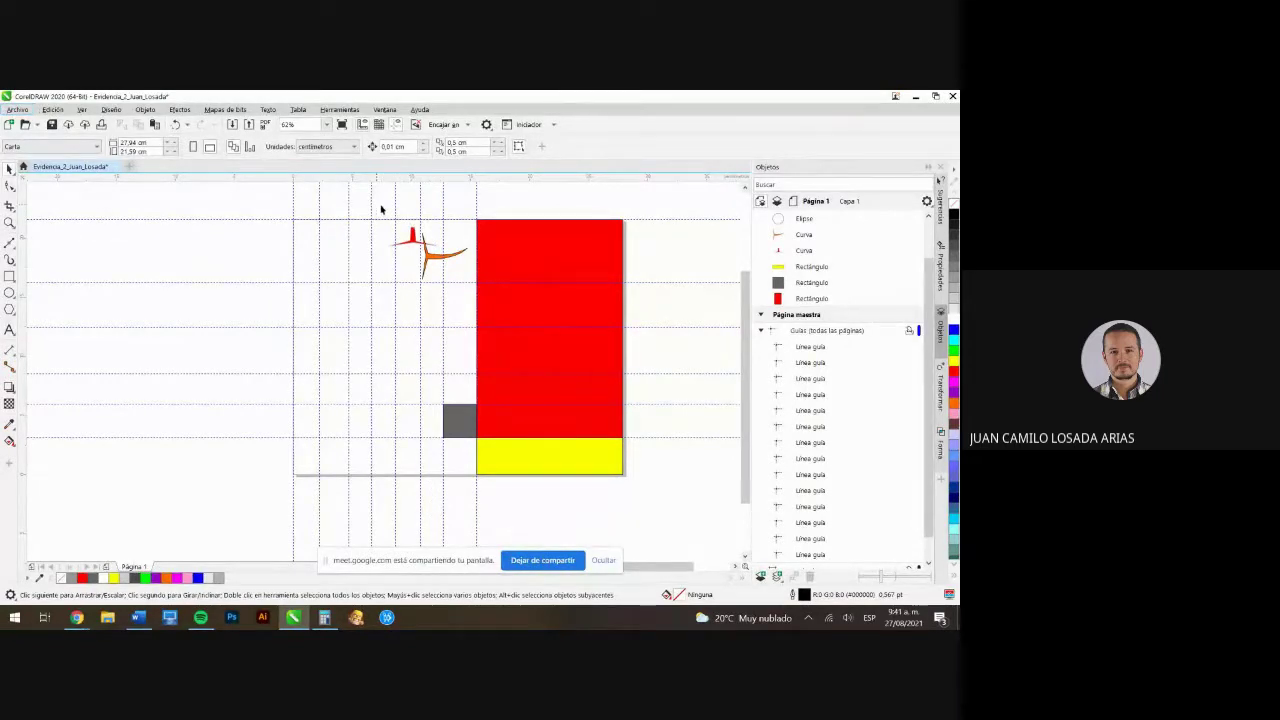
pyautogui.moveTo(380, 206); pyautogui.dragTo(476, 289)
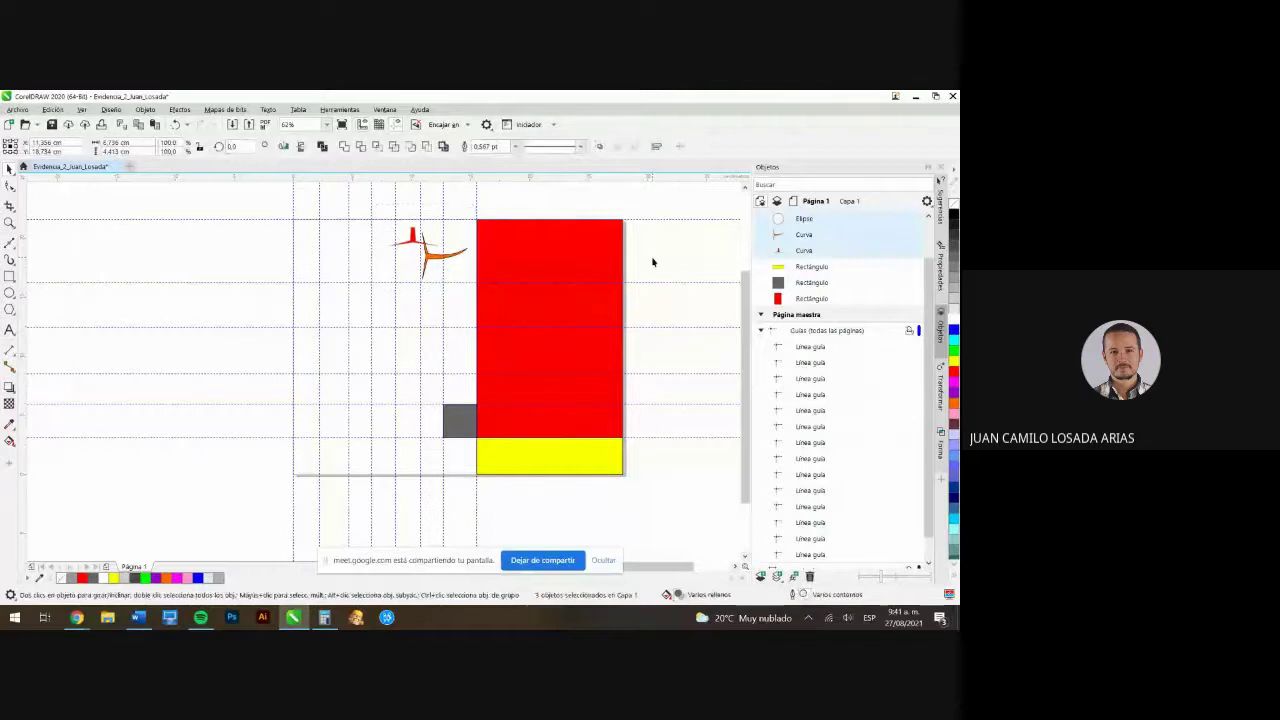
pyautogui.click(652, 262)
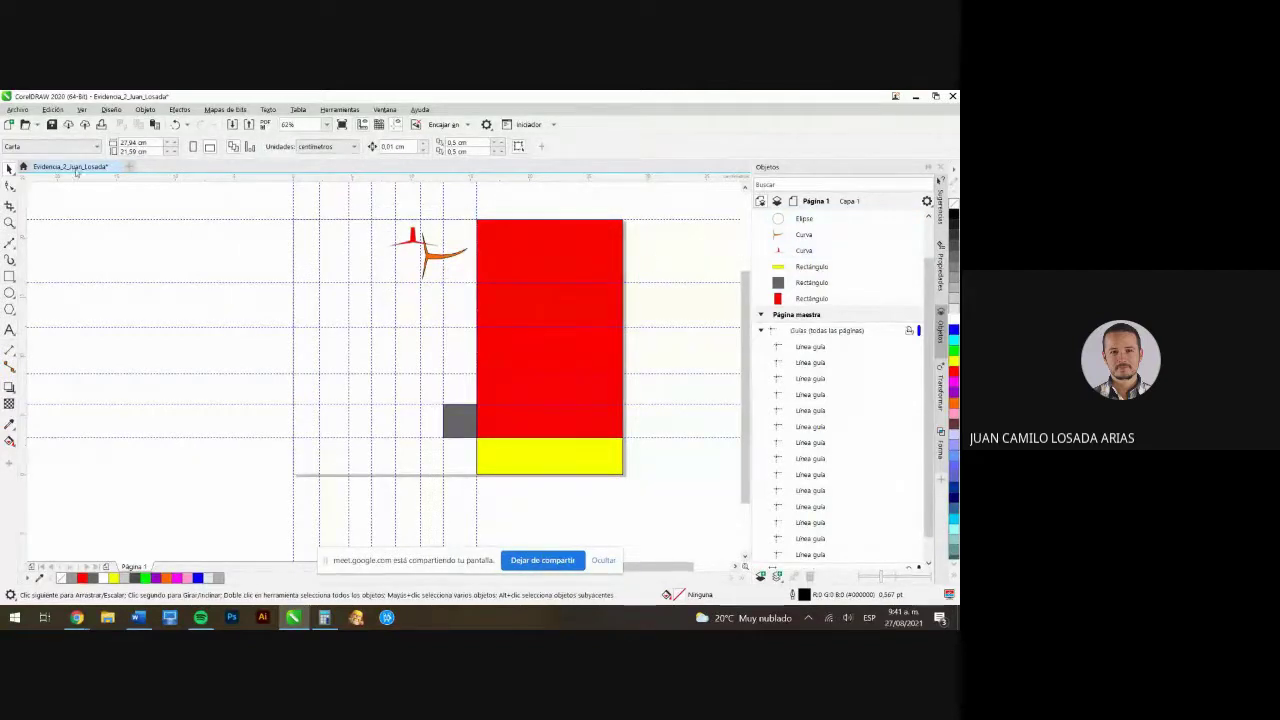
# Save the drawing in CDR format, version 22.0 (2020), under its current name in the 2021 folder, replacing the existing file
pyautogui.click(17, 109)
pyautogui.click(44, 234)
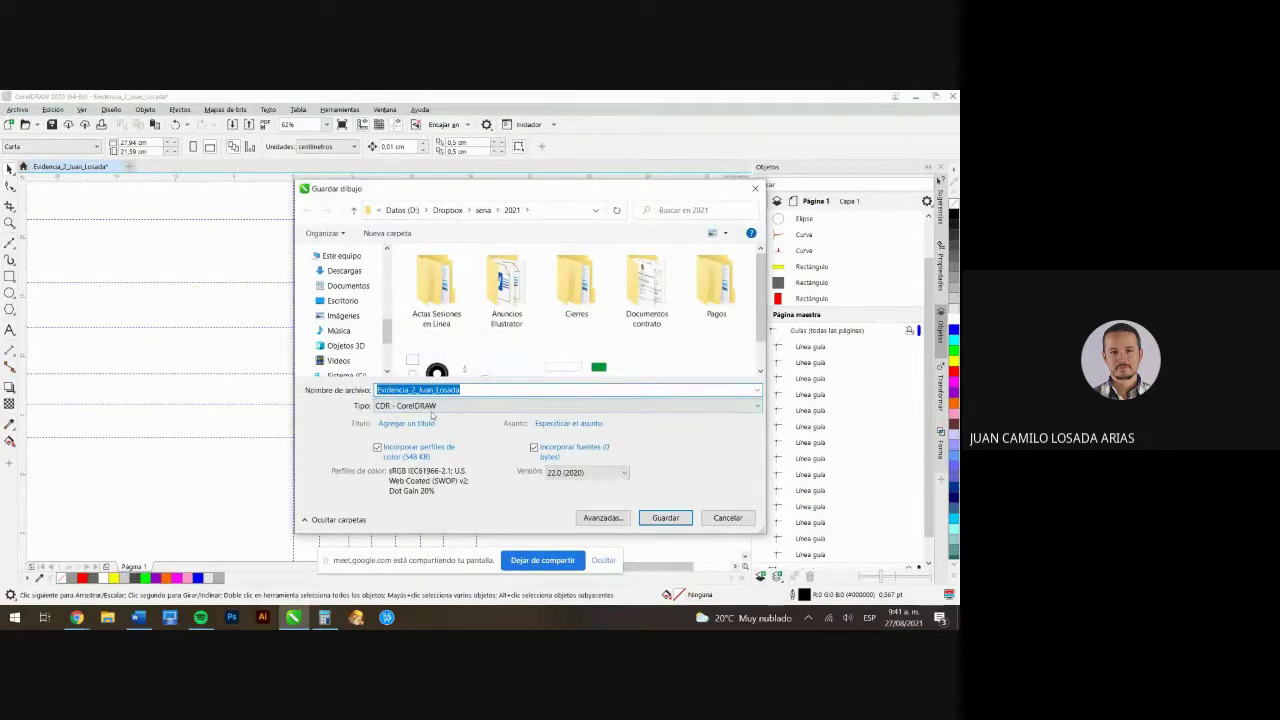
pyautogui.click(661, 519)
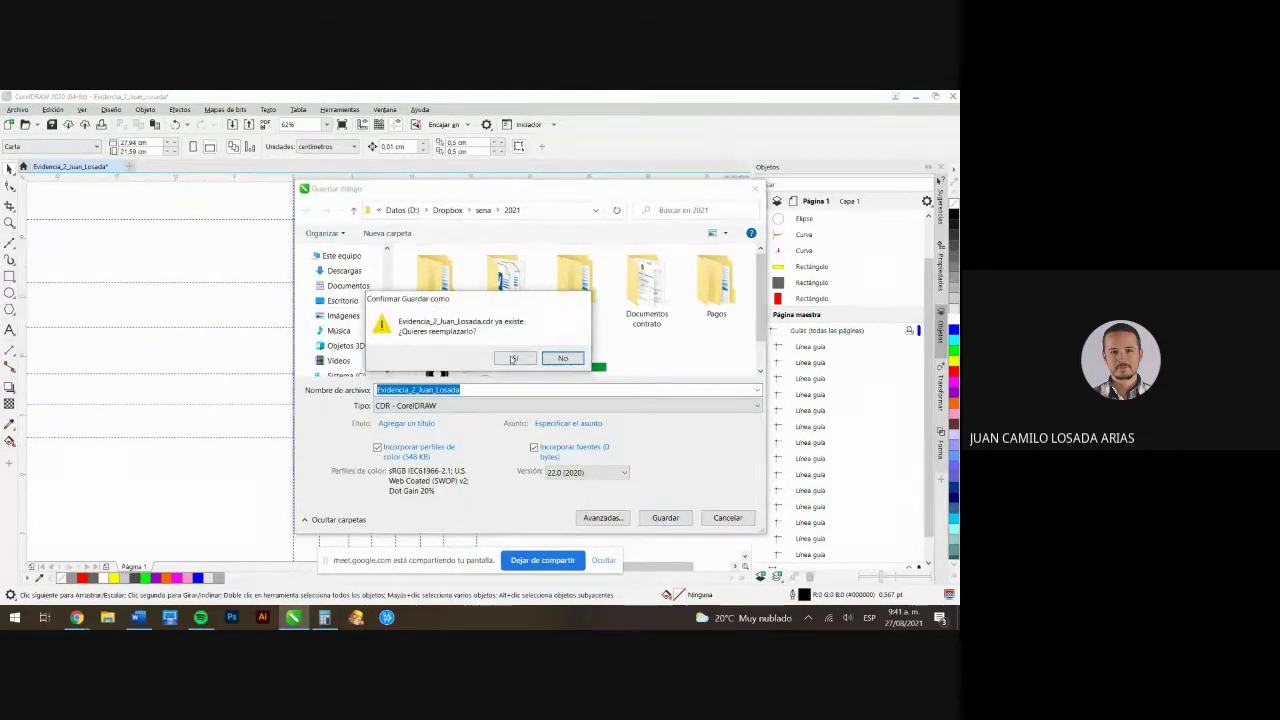
pyautogui.click(514, 360)
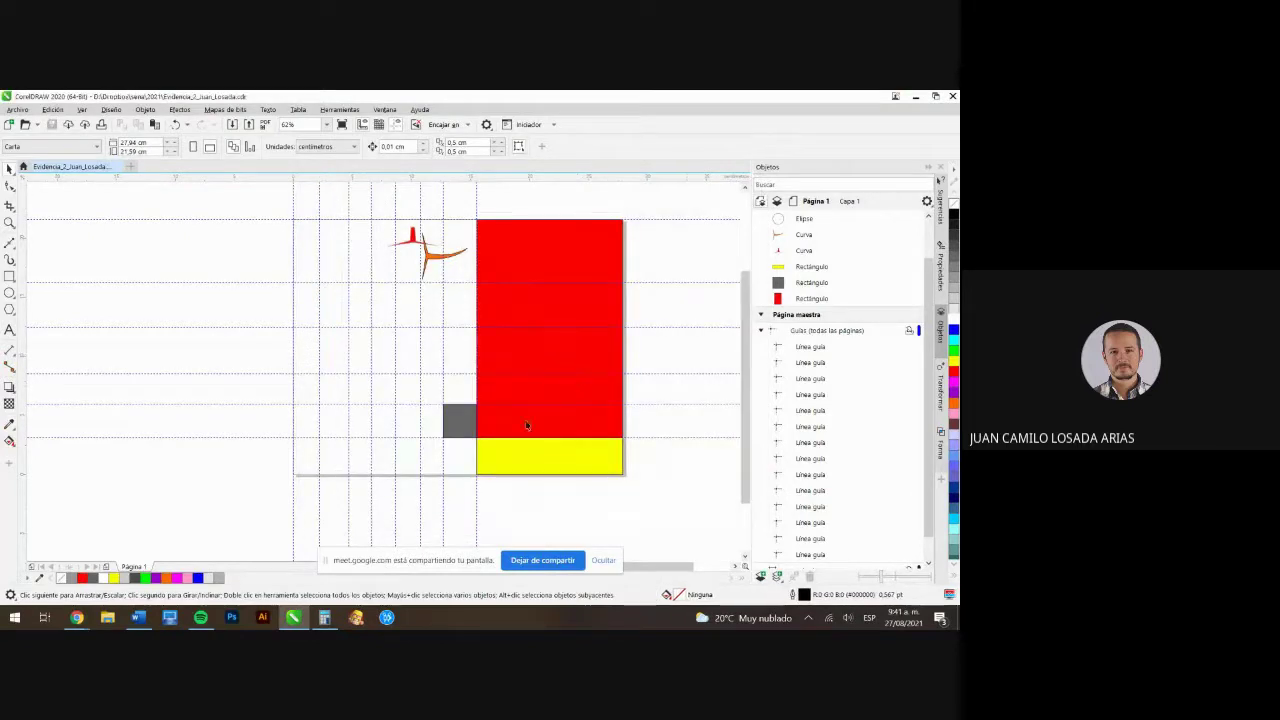
# Switch to Chrome, open the course's "Evidencia: Taller proyecto fase 1" page, and read the chat messages in the Meet call
pyautogui.click(76, 617)
pyautogui.click(87, 582)
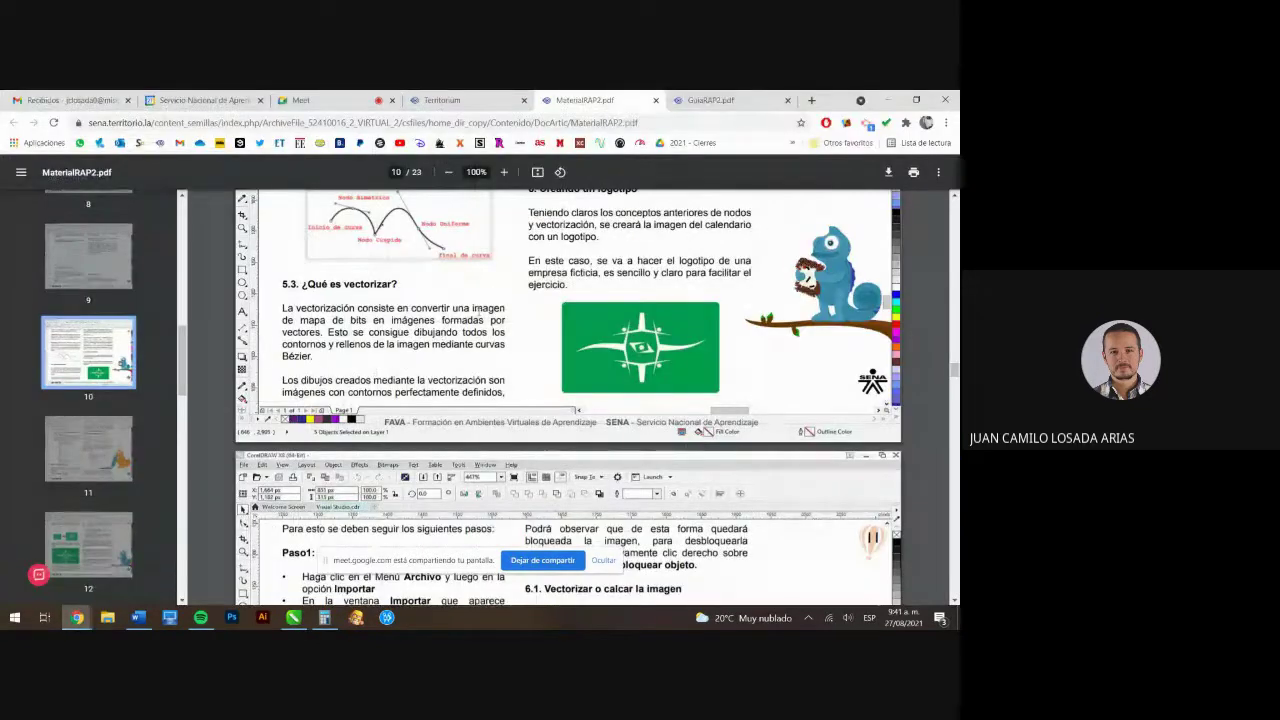
pyautogui.hotkey('ctrl', 'shift', 'Tab')
pyautogui.scroll(-5, 80, 413)
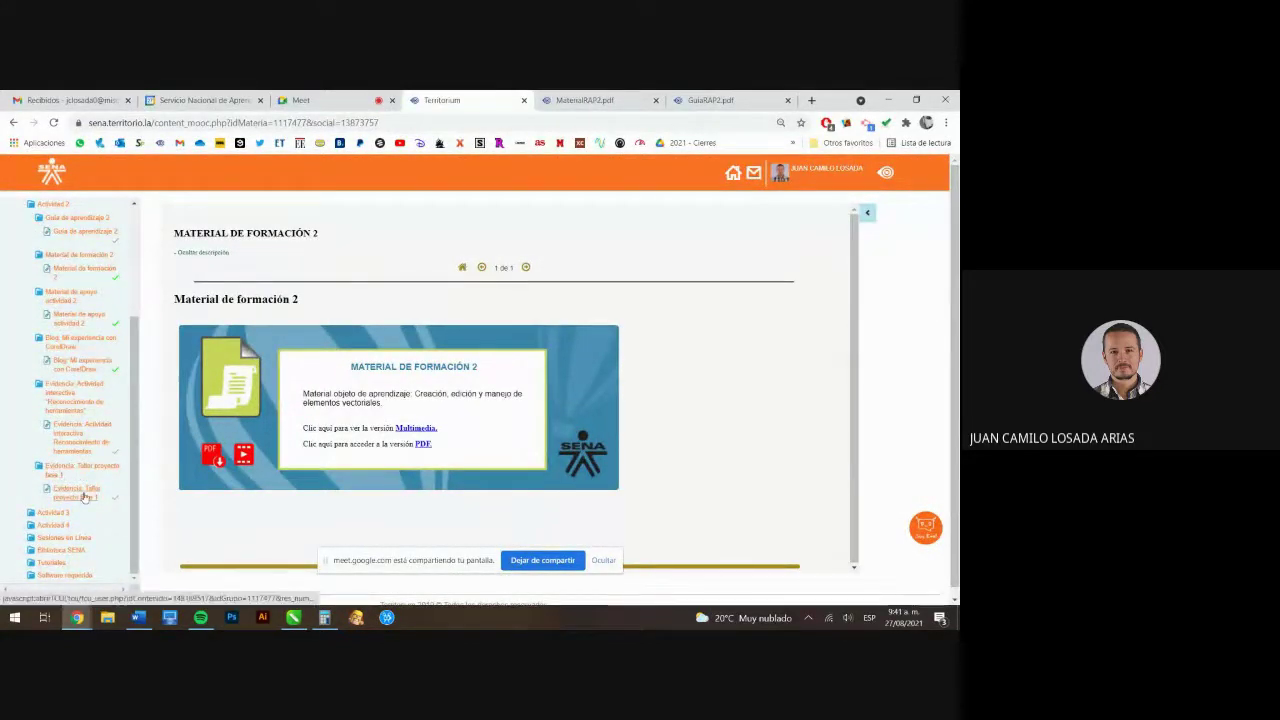
pyautogui.click(77, 492)
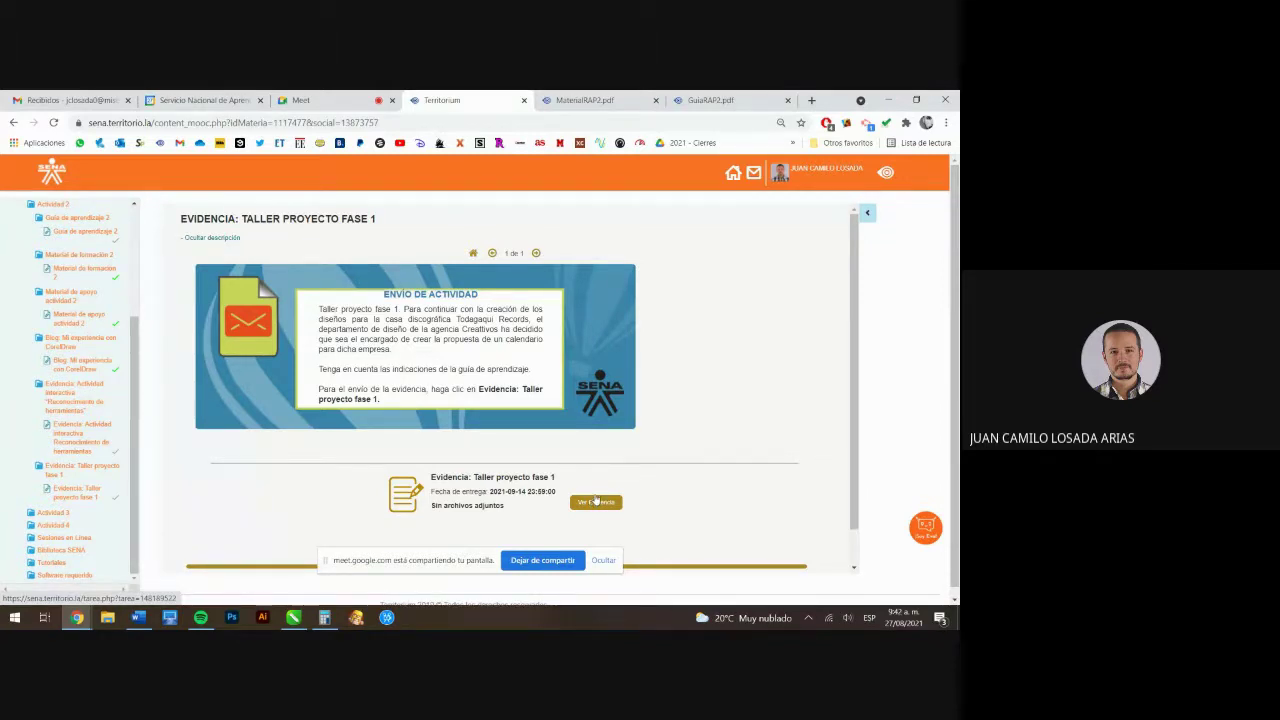
pyautogui.click(340, 100)
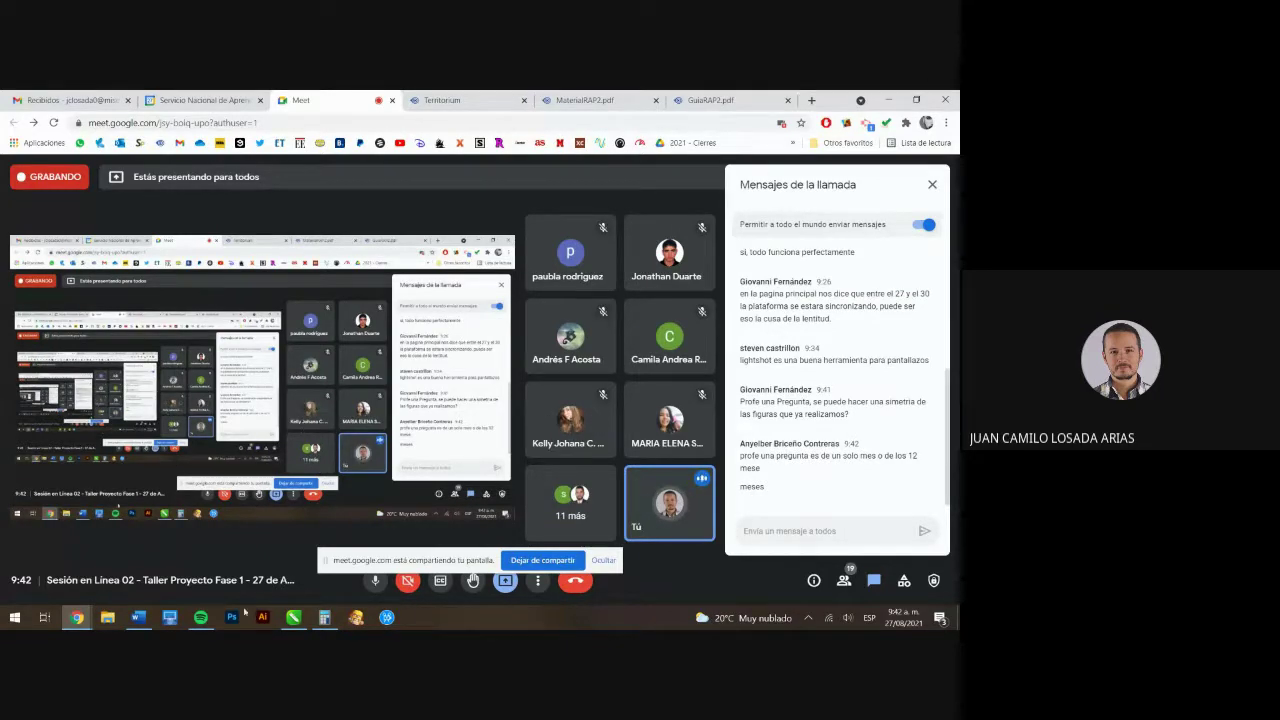
# Switch back to CorelDRAW, duplicate the orange logo piece, move the copy to its left and mirror it horizontally
pyautogui.click(293, 617)
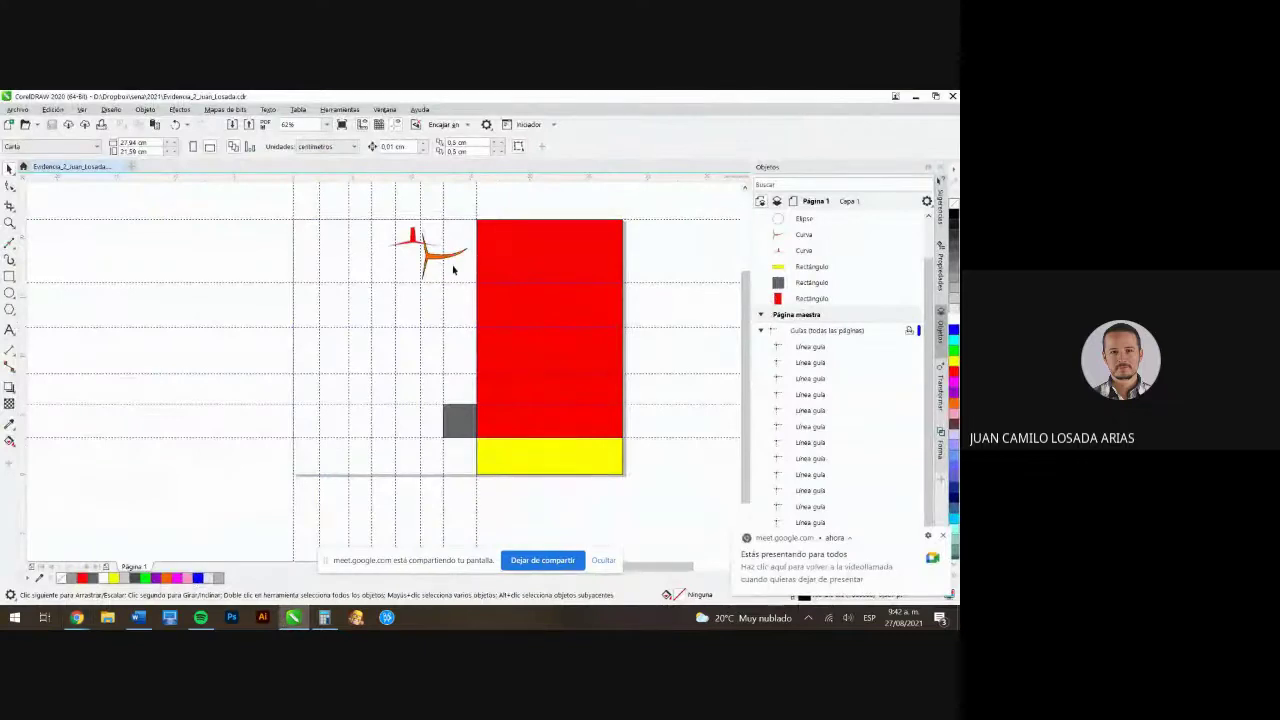
pyautogui.scroll(5, 425, 243)
pyautogui.click(434, 299)
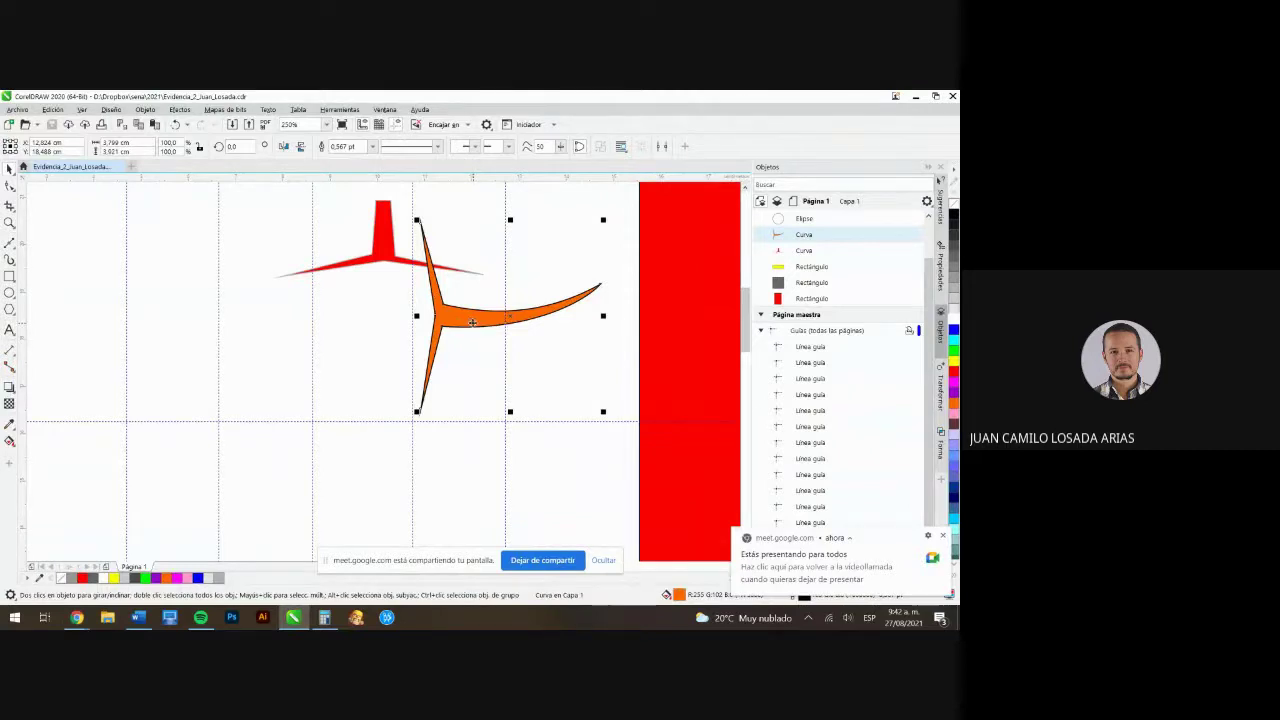
pyautogui.hotkey('ctrl', 'c')
pyautogui.hotkey('ctrl', 'v')
pyautogui.moveTo(477, 319); pyautogui.dragTo(259, 325)
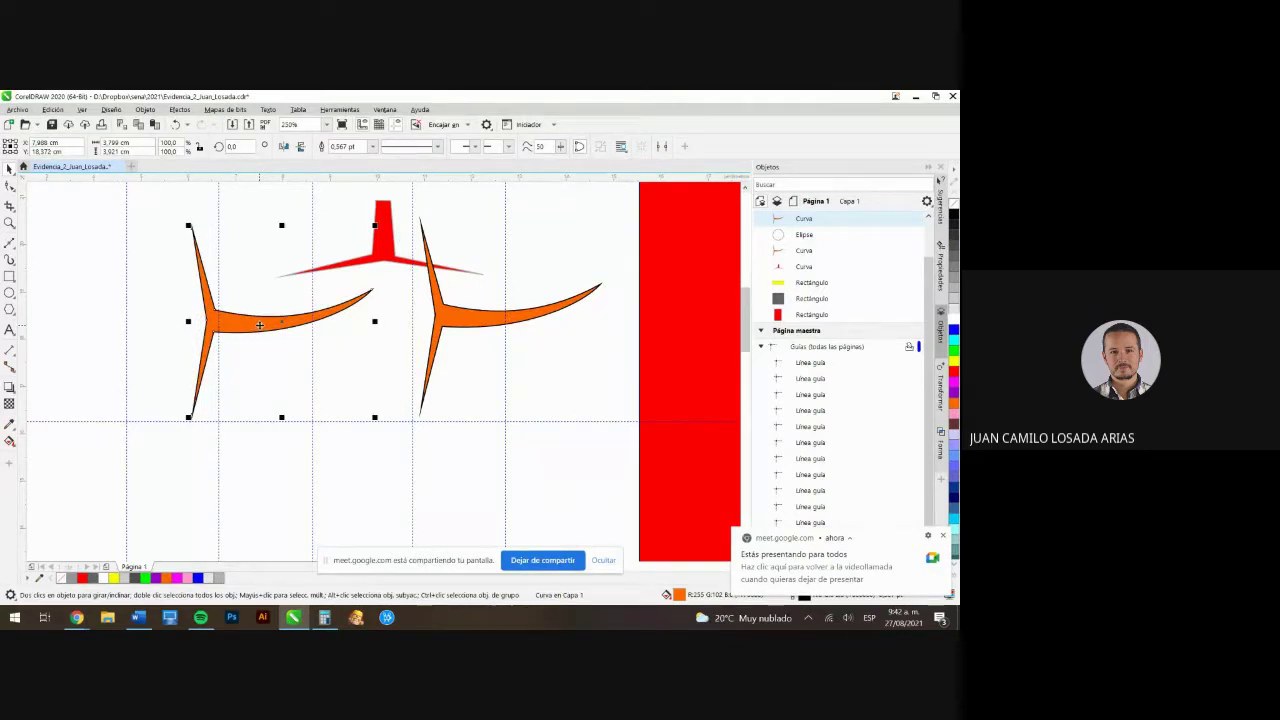
pyautogui.click(284, 147)
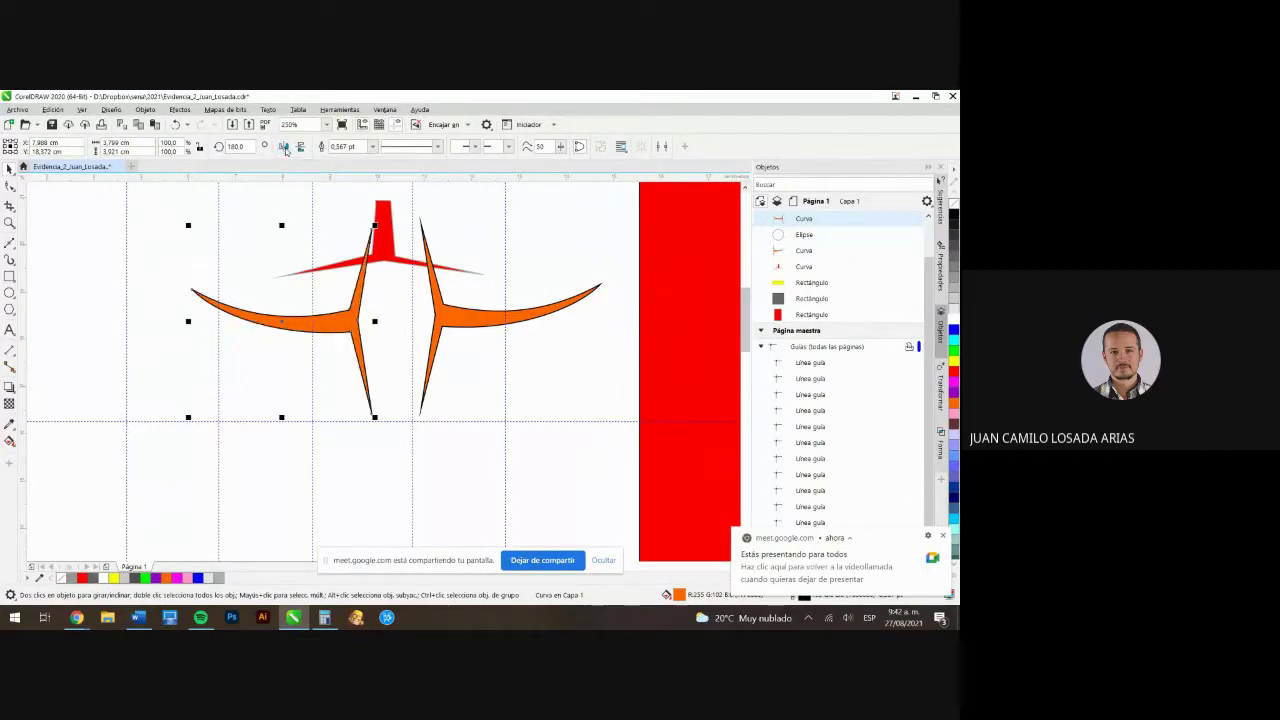